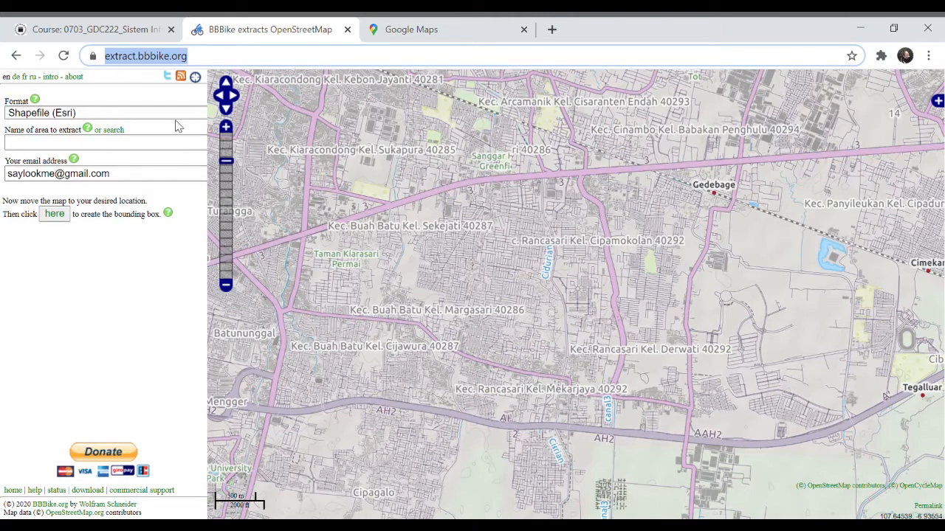
Examine the OpenStreetMap extract map around eastern Bandung to find the area of interest
scroll(557, 220, up, 2)
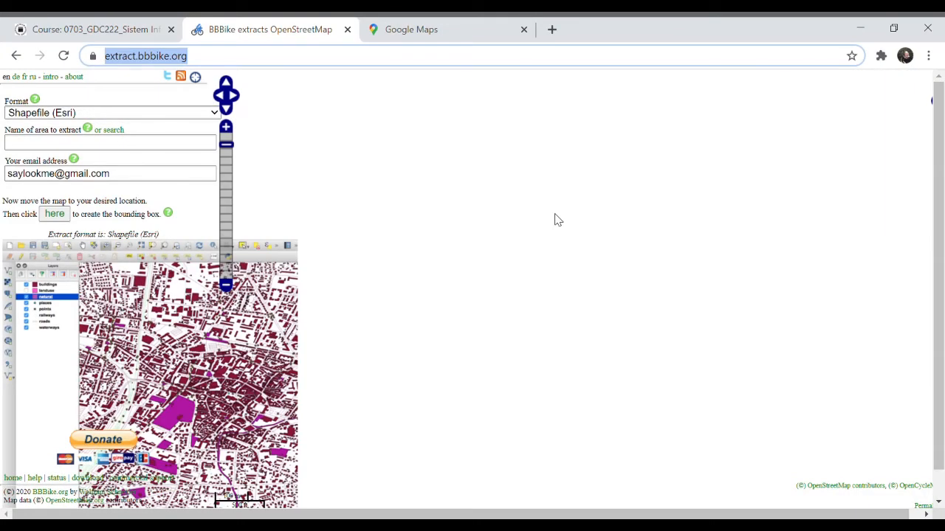
scroll(552, 269, down, 5)
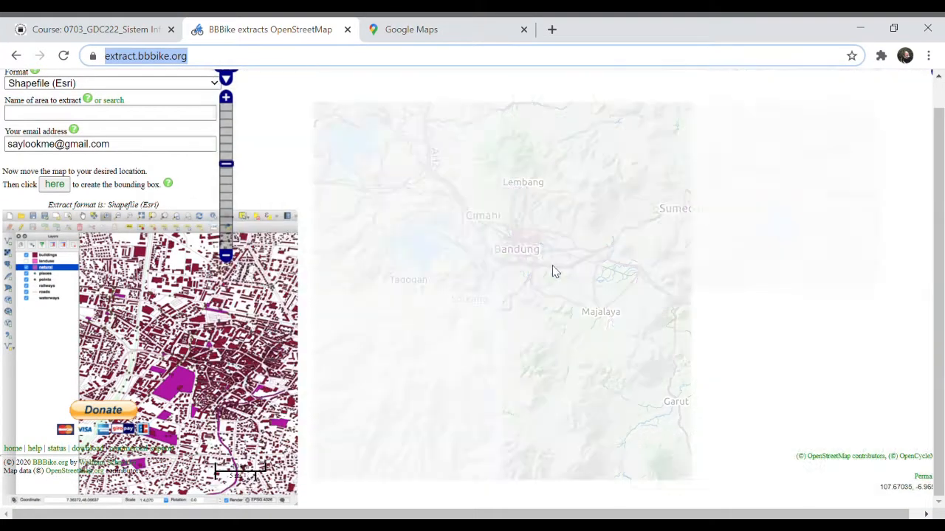
scroll(562, 255, down, 1)
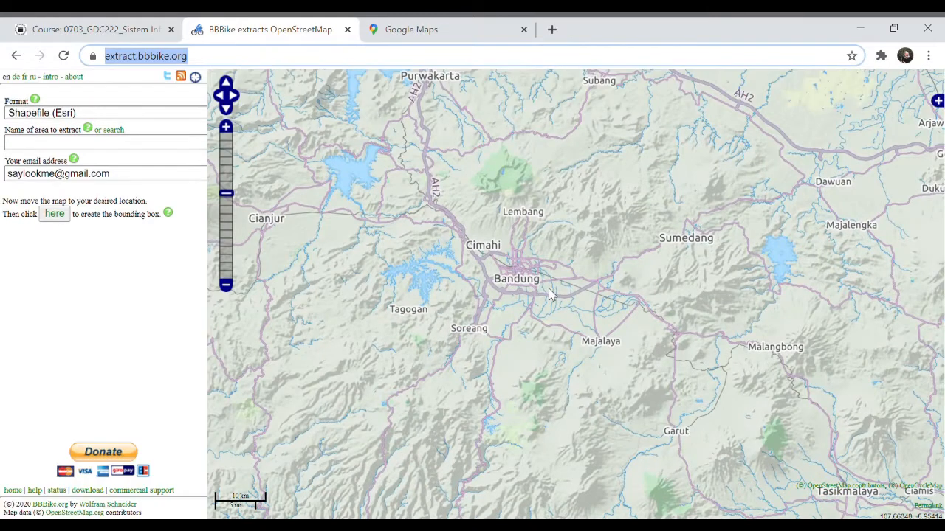
scroll(537, 283, up, 4)
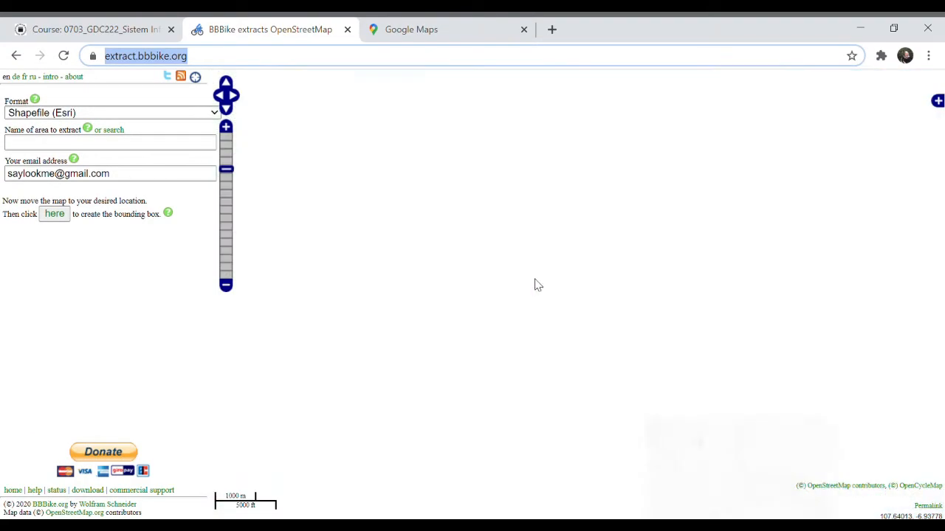
drag(689, 308, 473, 228)
drag(574, 182, 596, 259)
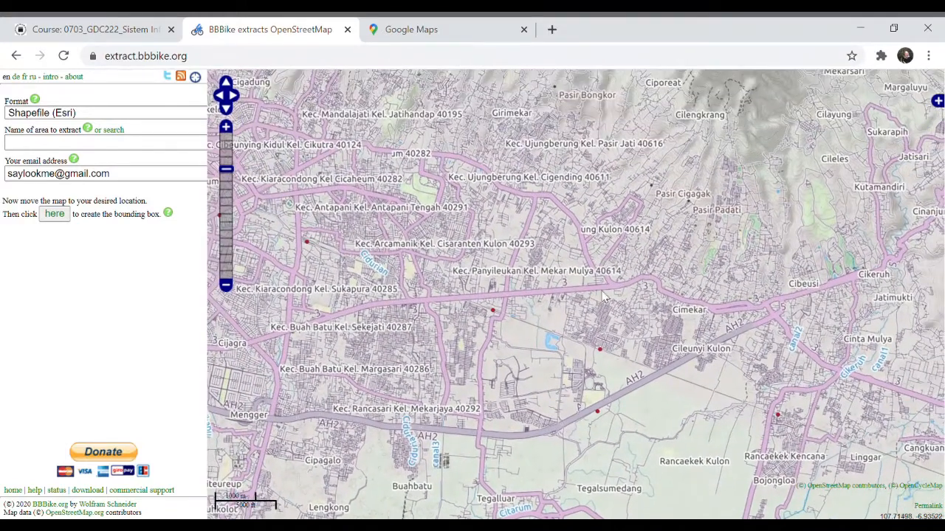
drag(630, 342, 748, 228)
drag(744, 359, 586, 231)
scroll(583, 233, down, 2)
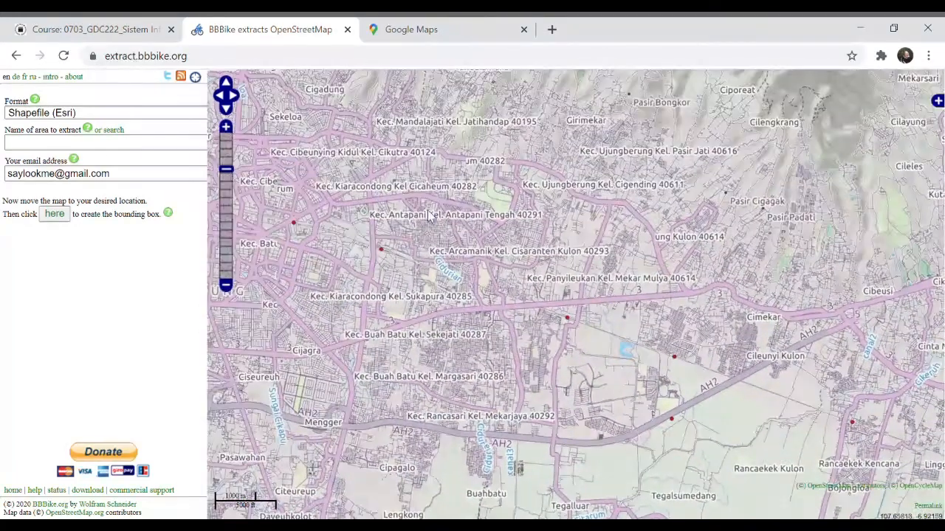
Switch to Google Maps and search for "kecamatan rancasari" to display the district's boundary
click(411, 30)
click(122, 93)
text(kecamatan ranca)
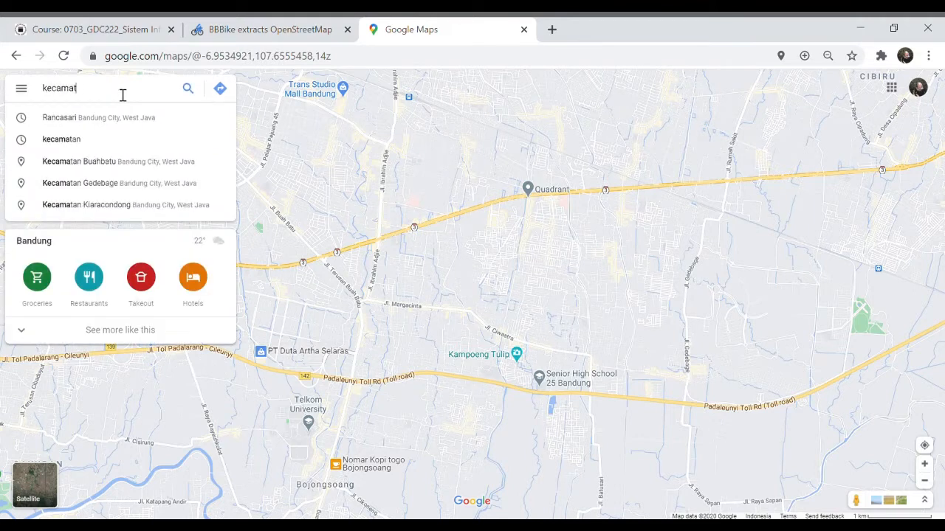
text(sari)
key(Return)
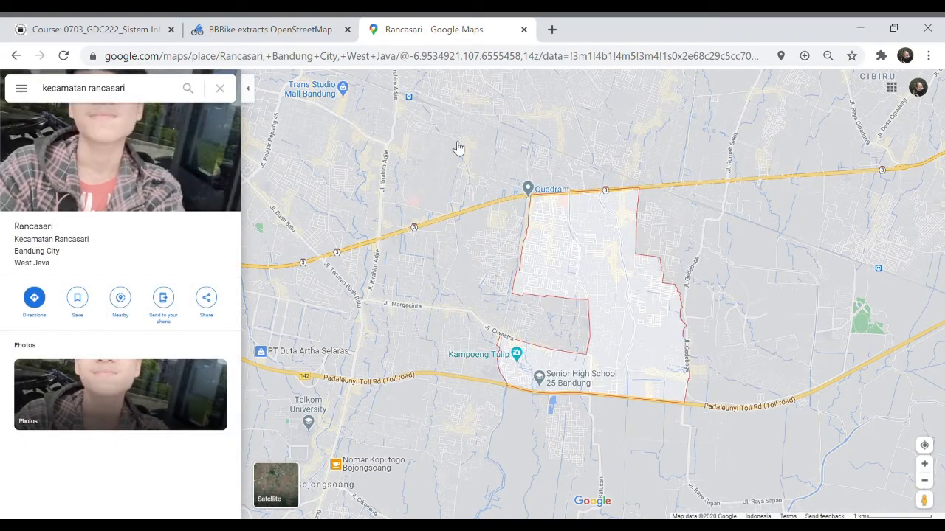
Return to BBBike extracts and frame the map on Rancasari, from Gedebage down to the AH2 toll road
click(297, 33)
drag(714, 340, 718, 313)
drag(604, 219, 724, 183)
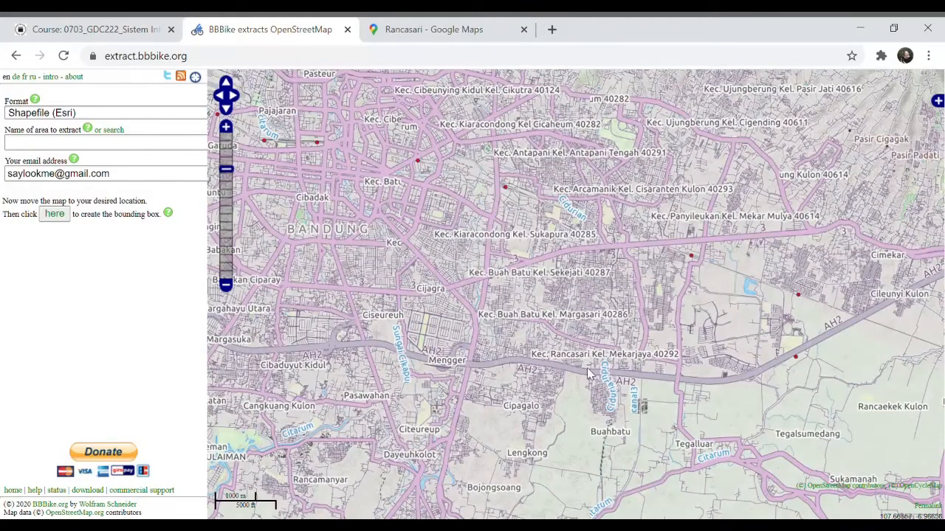
scroll(576, 367, down, 1)
scroll(581, 365, up, 2)
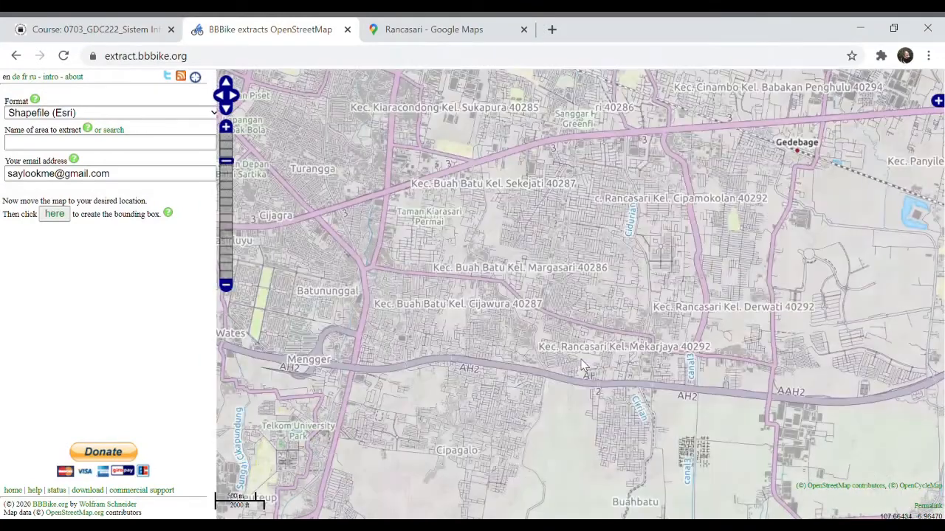
scroll(588, 366, up, 2)
drag(650, 353, 538, 408)
scroll(554, 350, down, 1)
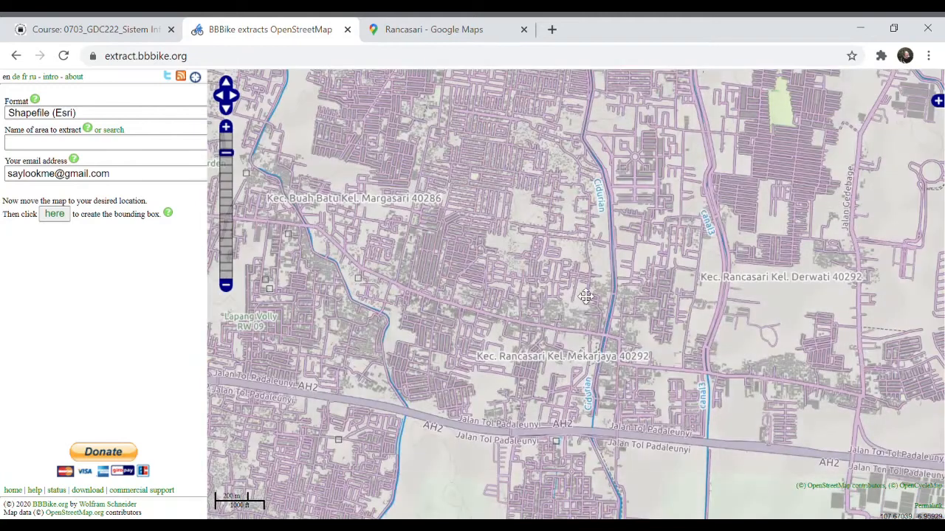
drag(576, 287, 570, 341)
scroll(570, 340, down, 1)
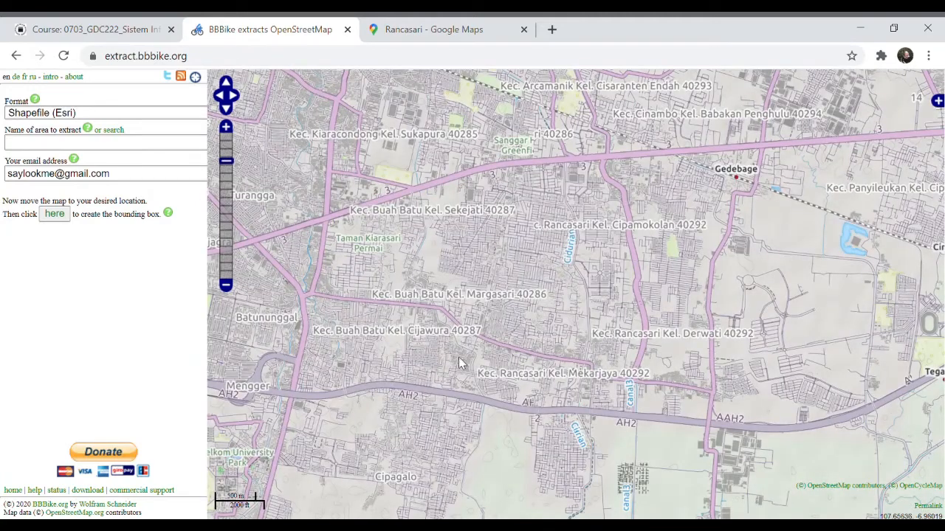
Check the outlined Rancasari district boundary in Google Maps again and collapse the place details
click(432, 31)
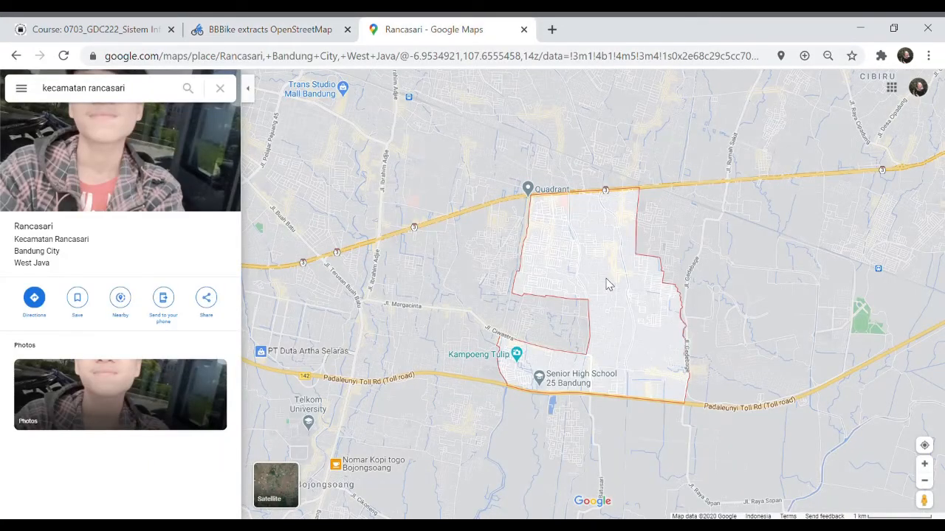
mouse_move(532, 243)
mouse_down()
mouse_move(485, 216)
mouse_move(369, 185)
mouse_up()
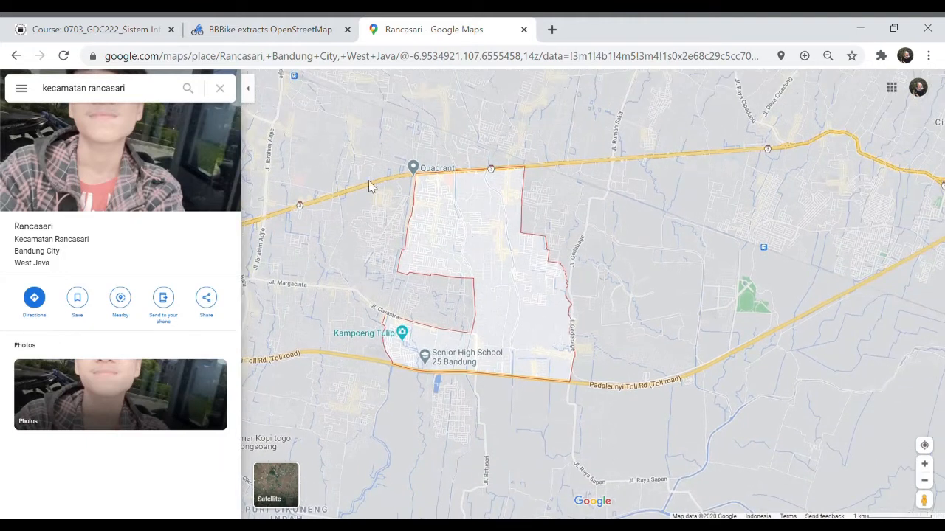
click(249, 89)
Return to BBBike extracts, create the bounding box over Rancasari and enlarge it slightly on all sides
click(301, 31)
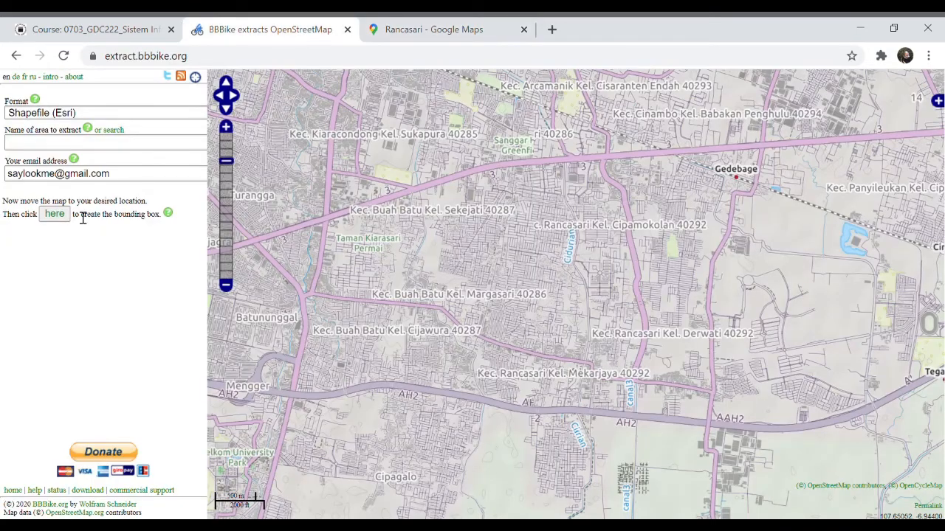
click(54, 214)
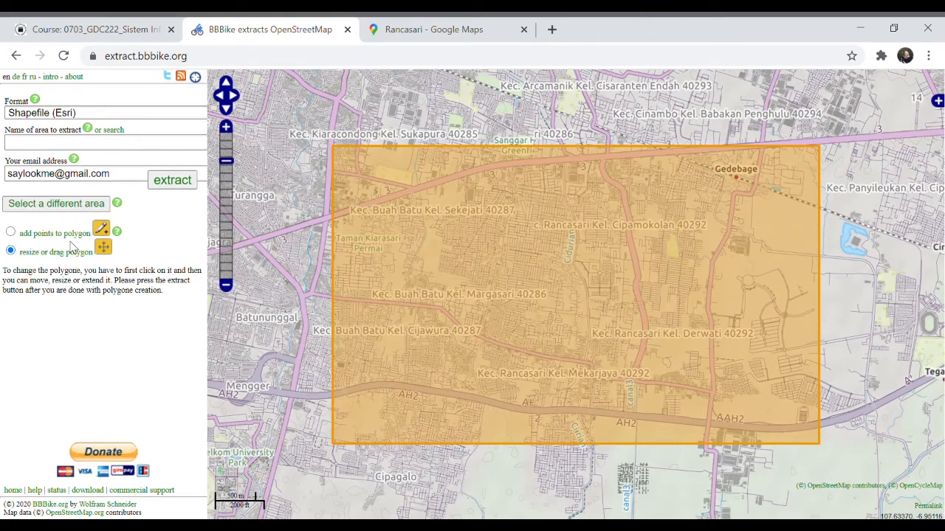
click(341, 164)
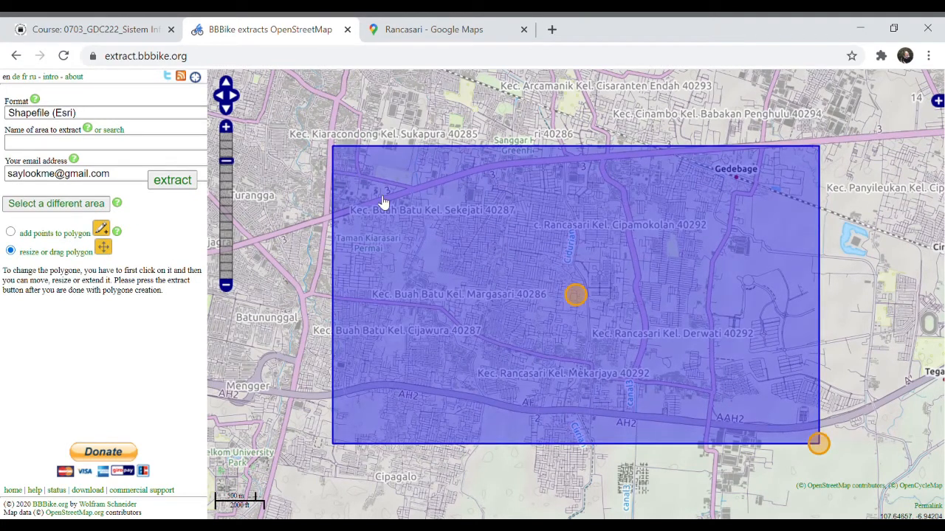
drag(818, 443, 847, 461)
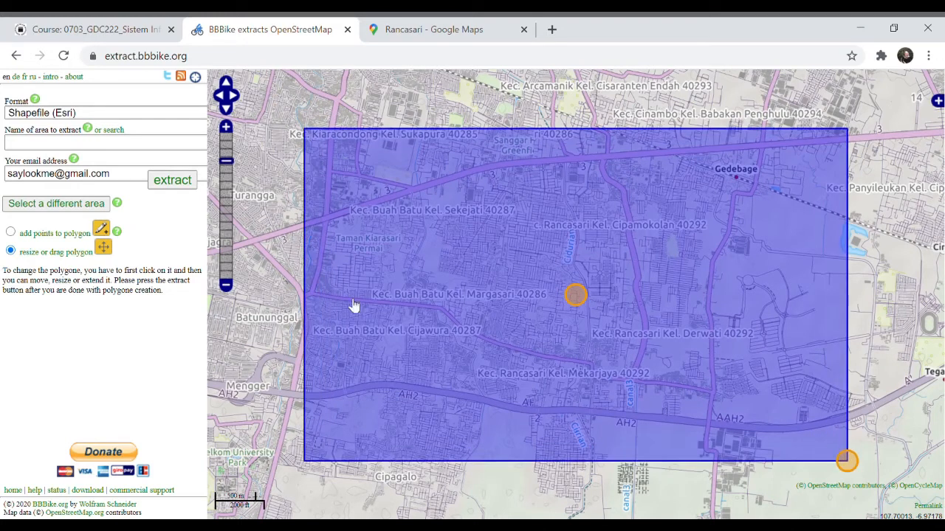
Enable adding points to the polygon and pull new points outward on its east and north edges
click(848, 446)
click(845, 415)
drag(846, 295, 872, 286)
drag(577, 130, 574, 88)
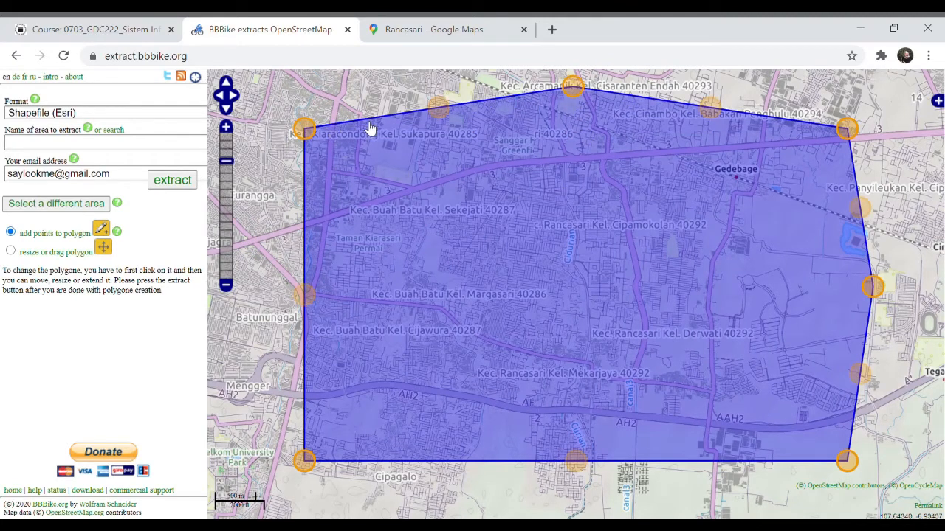
drag(441, 110, 383, 100)
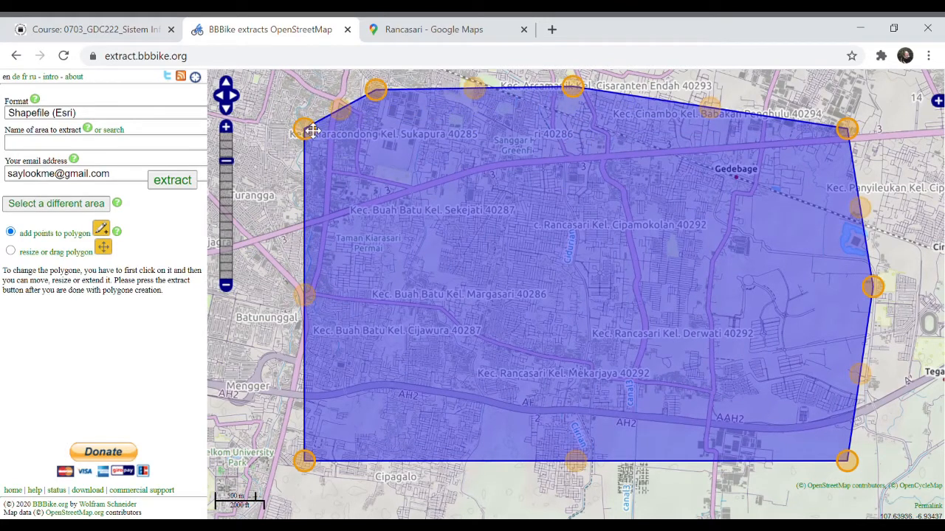
Move the polygon's two western corners outward and add points that extend its west and south edges
drag(305, 129, 278, 133)
drag(290, 296, 270, 224)
drag(287, 342, 229, 395)
drag(304, 460, 307, 475)
drag(583, 469, 663, 474)
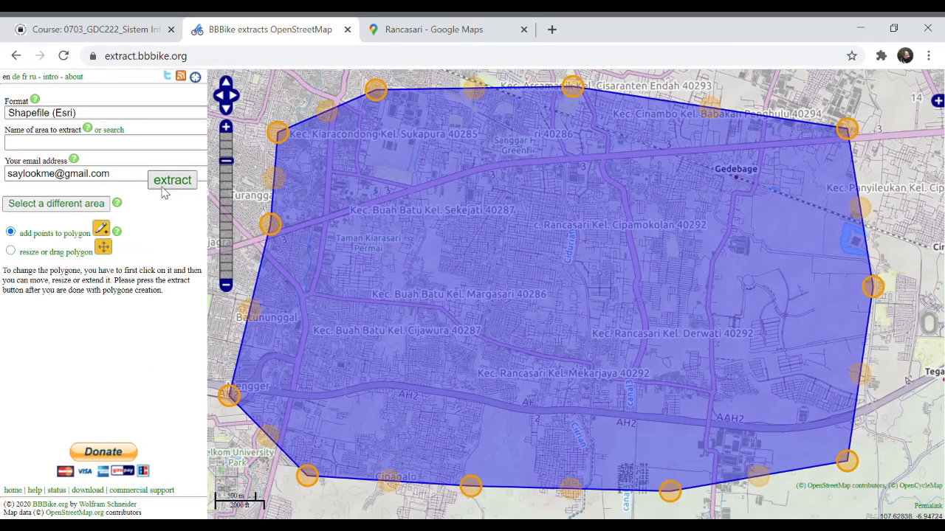
Name the area "Kecamatan rancasari Bandung" and submit the Shapefile (Esri) extract request
mouse_move(35, 123)
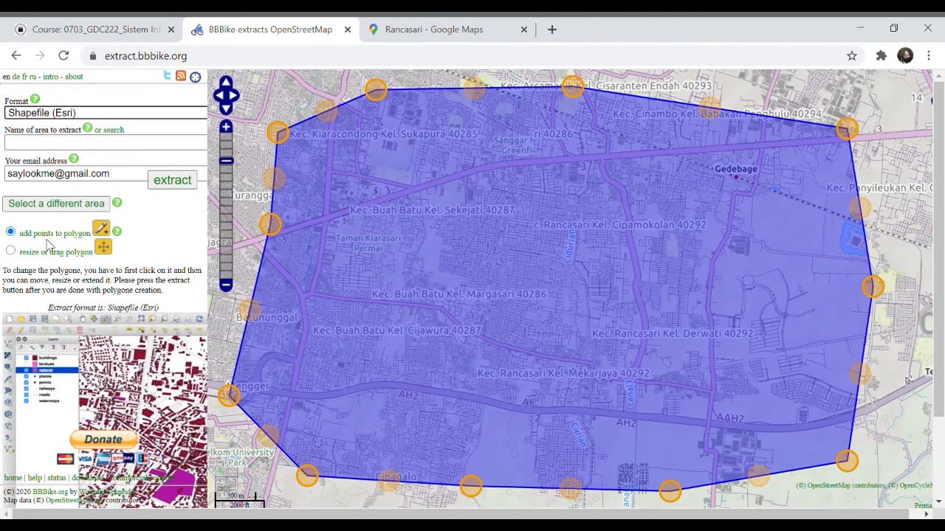
click(61, 144)
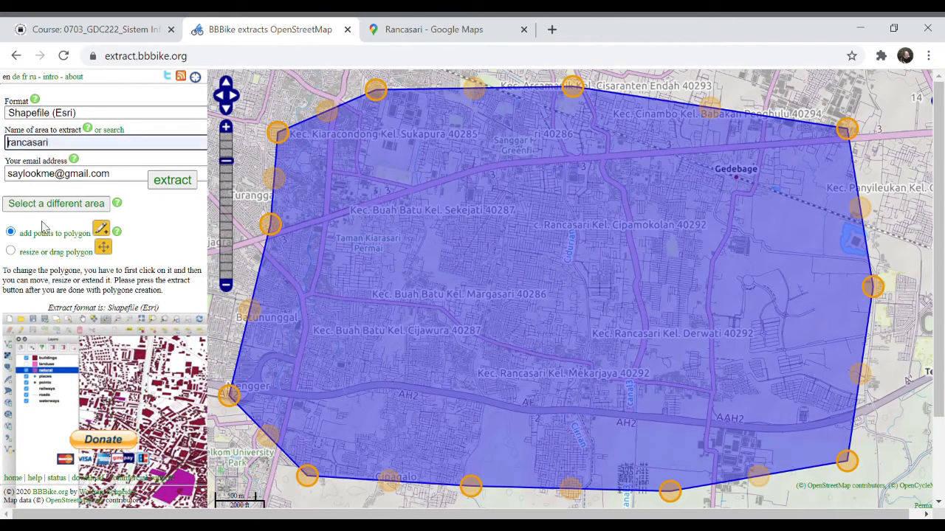
click(9, 147)
text(Keca)
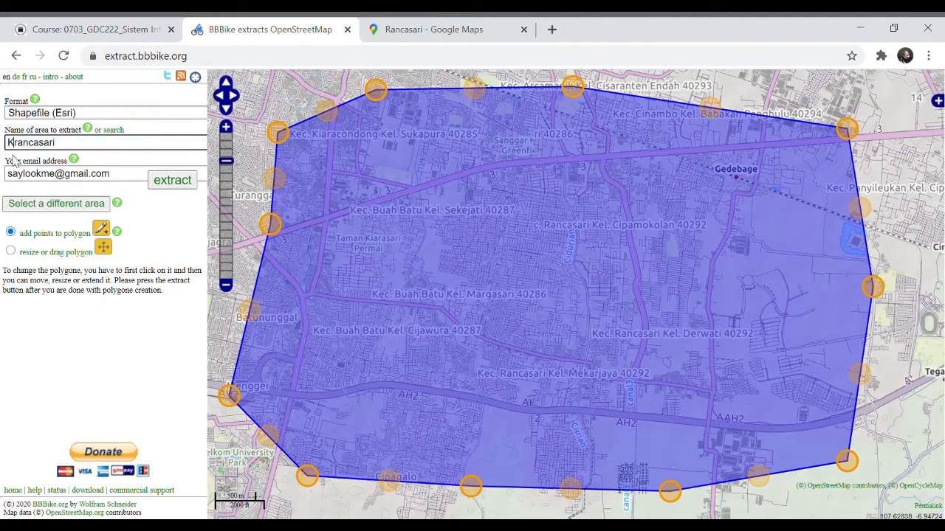
text(matan)
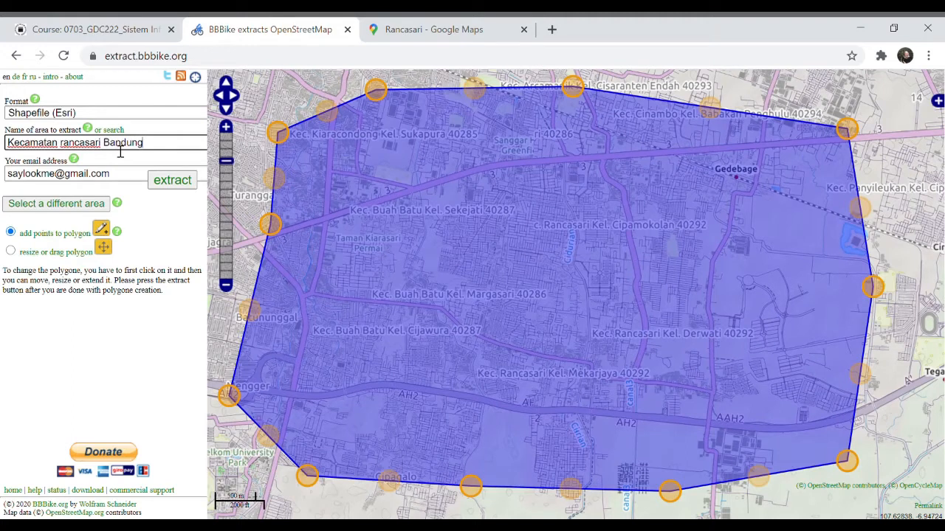
click(135, 178)
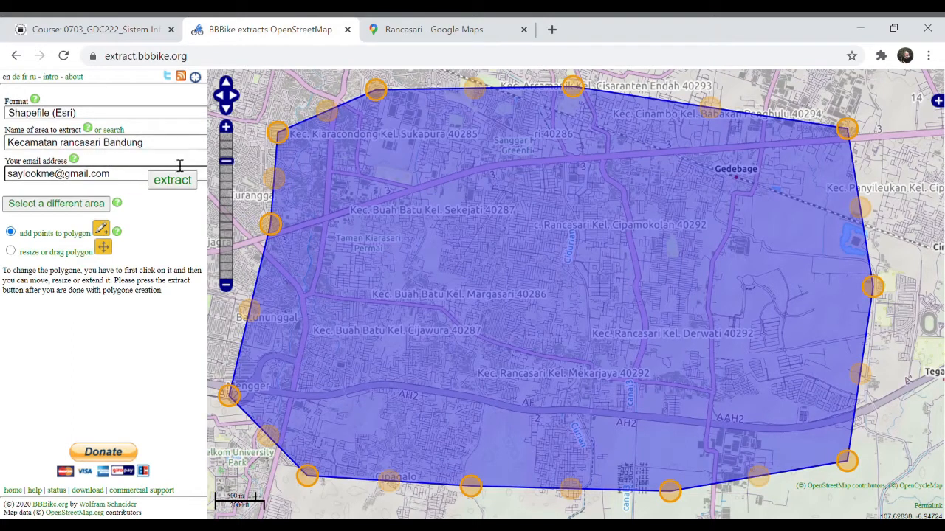
click(173, 182)
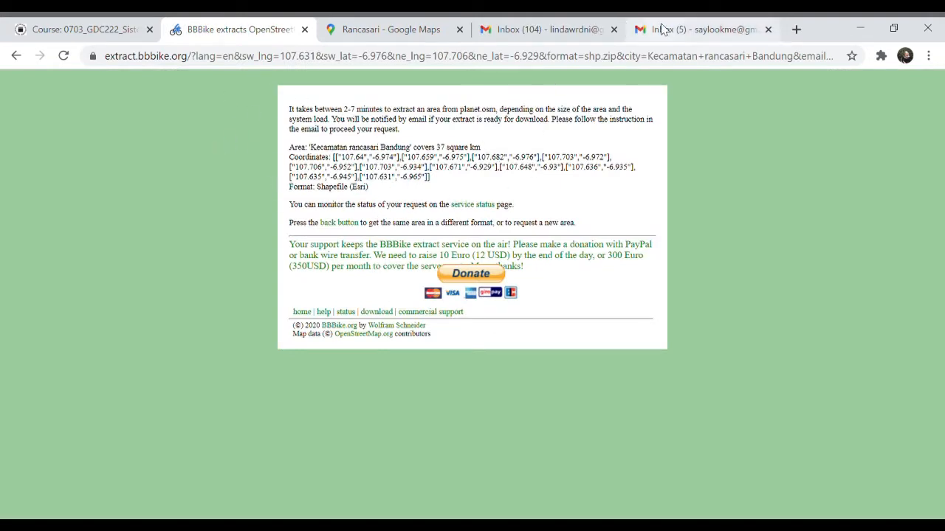
Open the BBBike extract notification in the Gmail inbox and download the linked planet_107.64_-6.974_aecfc576.osm.shp.zip file
click(697, 29)
scroll(323, 287, down, 1)
click(490, 294)
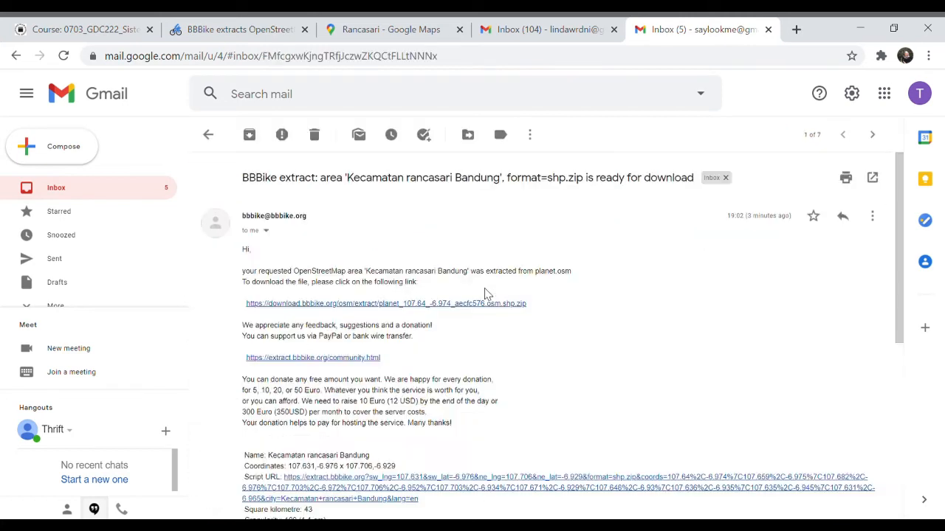
scroll(260, 241, down, 1)
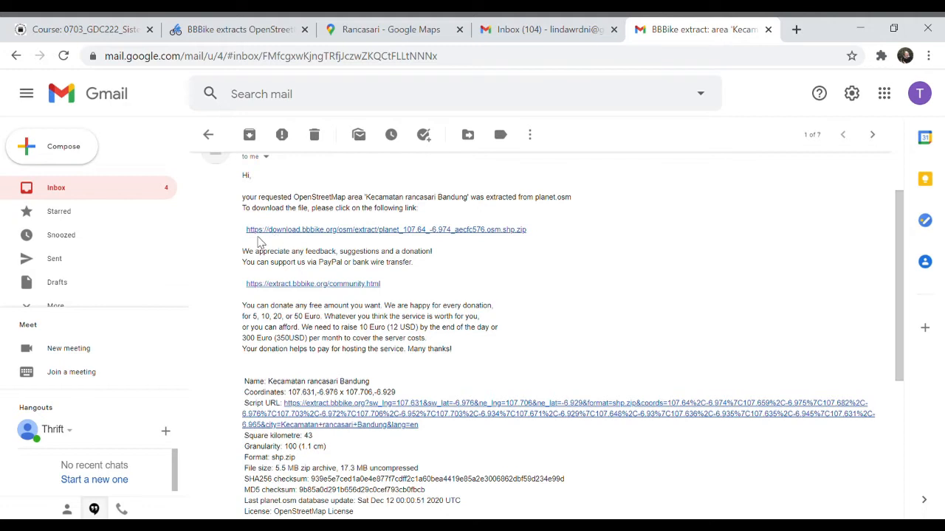
click(369, 230)
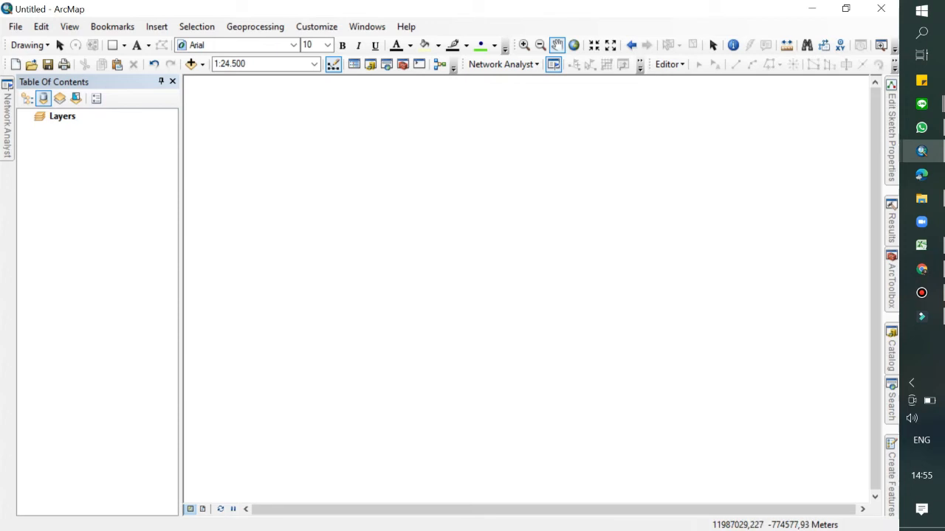
In ArcMap's Catalog, review the TUGASS BESARR SIPP folders 01 to 05, and expand Geodatabase within 01 Peta Dasar
mouse_move(892, 350)
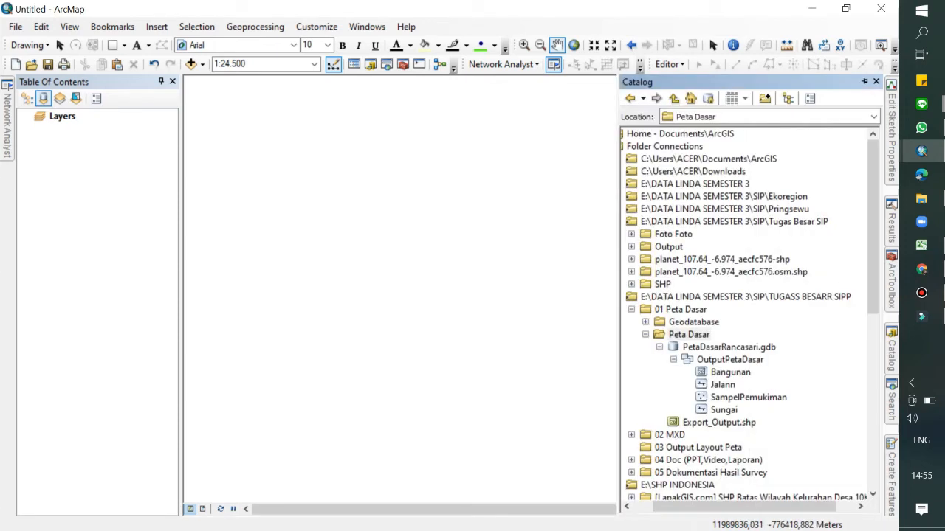
scroll(745, 313, down, 1)
click(645, 297)
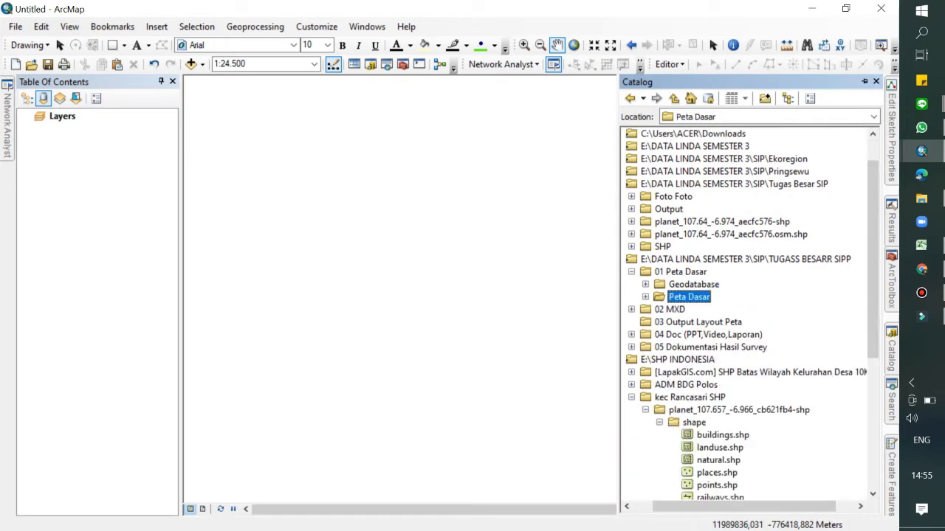
click(631, 272)
key(Down)
key(Down)
key(Down)
key(Down)
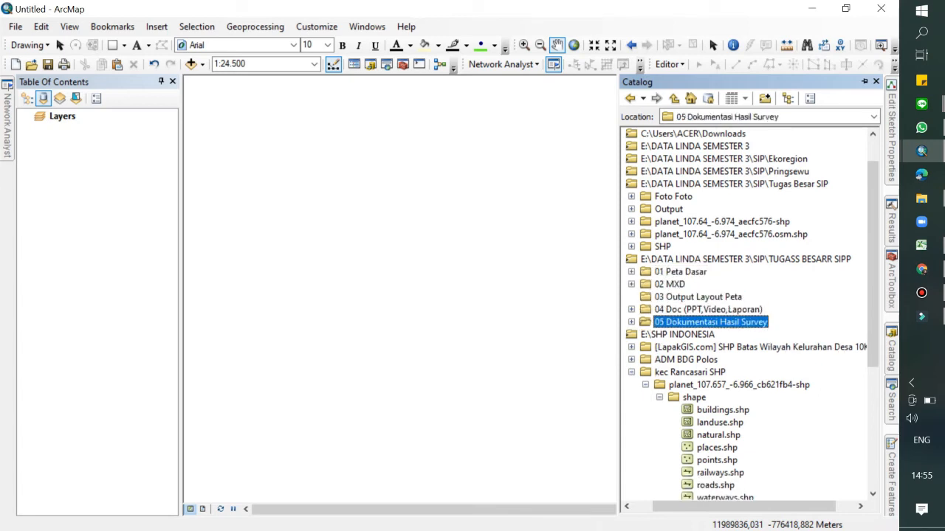
click(631, 271)
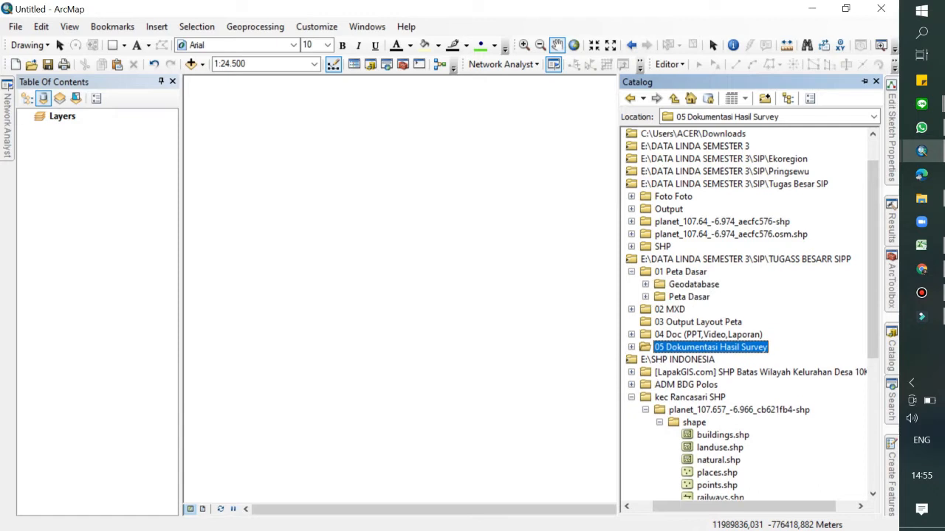
click(645, 284)
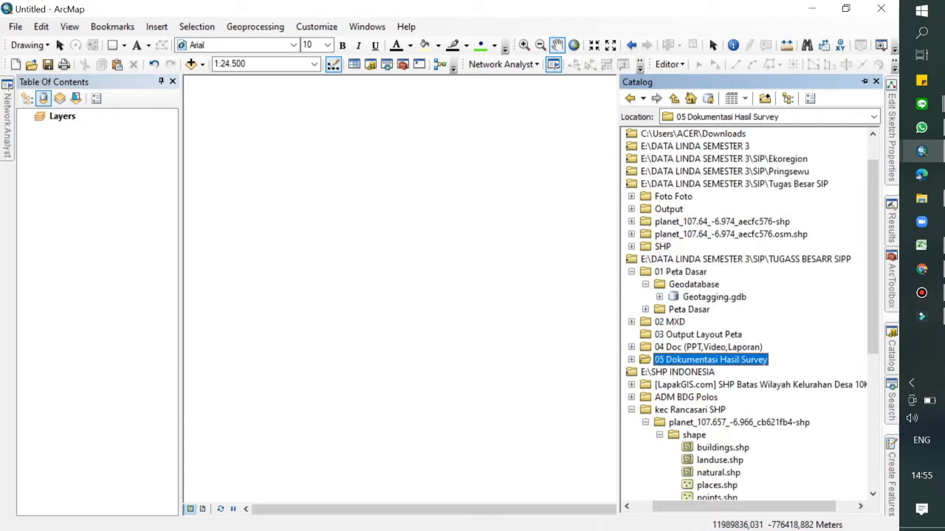
Create a new file geodatabase in the Geodatabase folder of 01 Peta Dasar and rename it geotagginggg
click(713, 296)
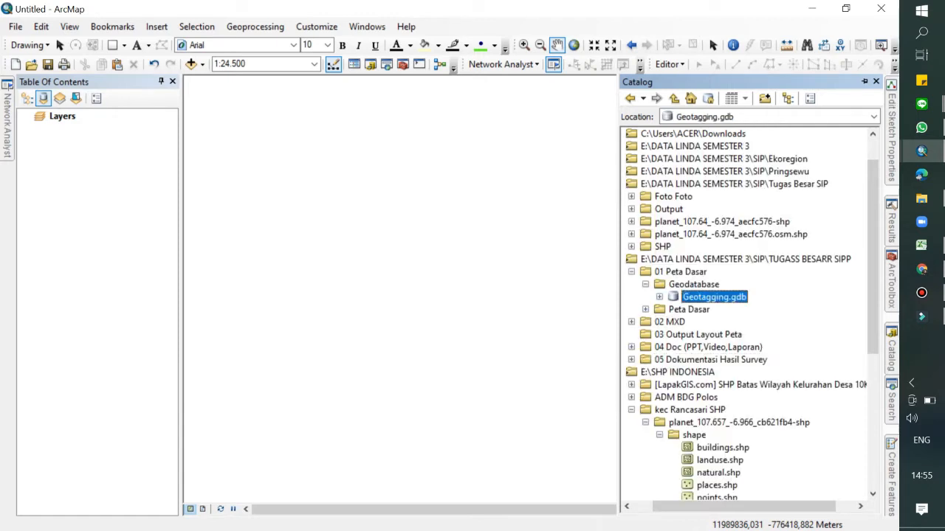
click(687, 284)
right_click(687, 284)
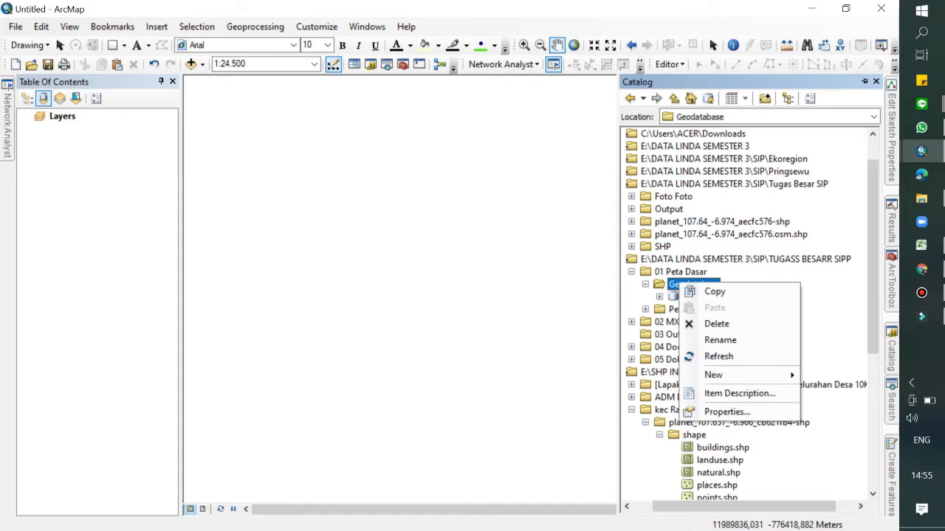
mouse_move(713, 375)
click(583, 298)
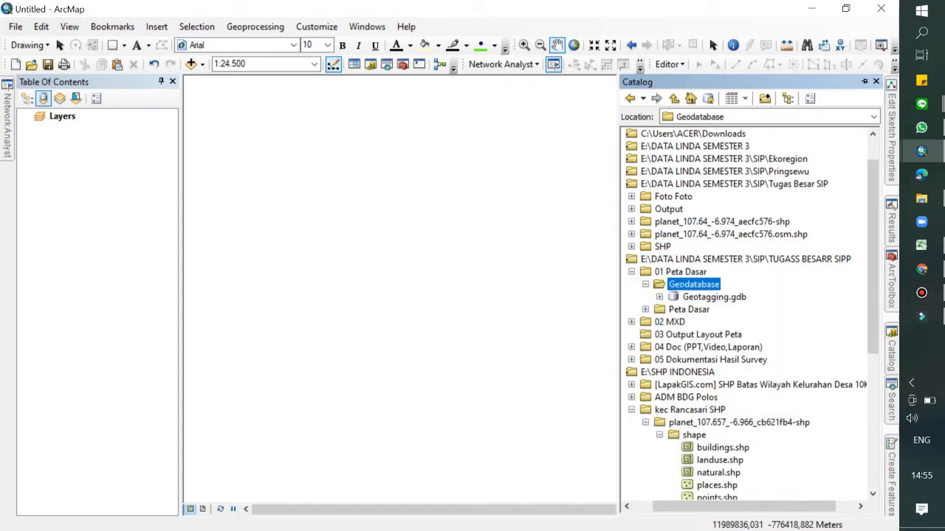
right_click(734, 309)
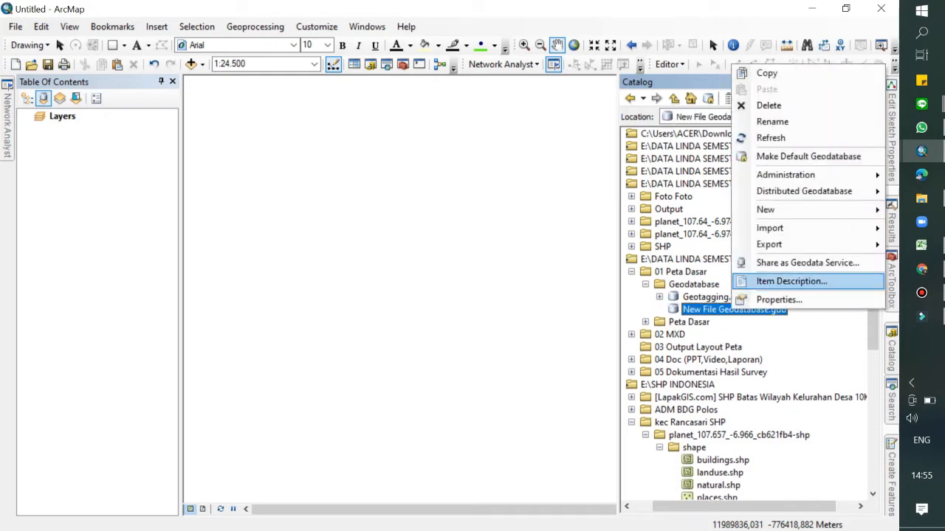
click(772, 121)
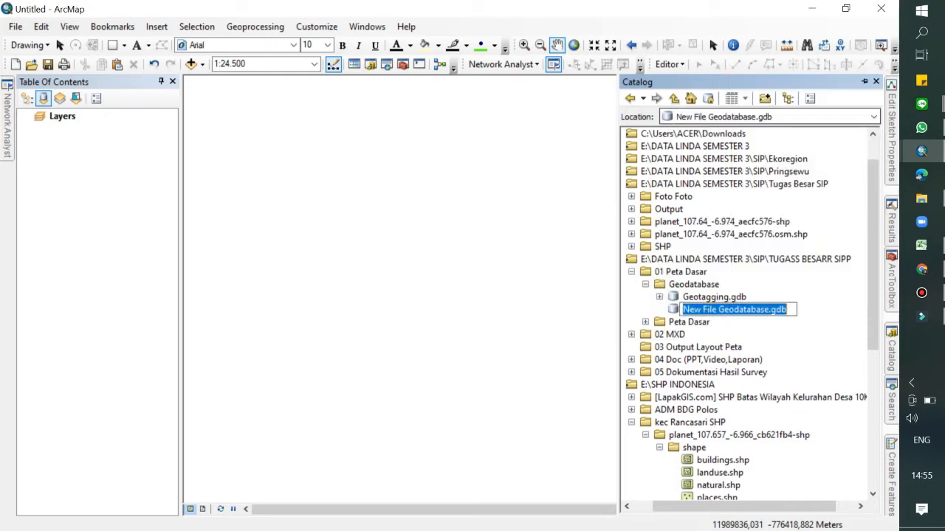
text(geotagginggg)
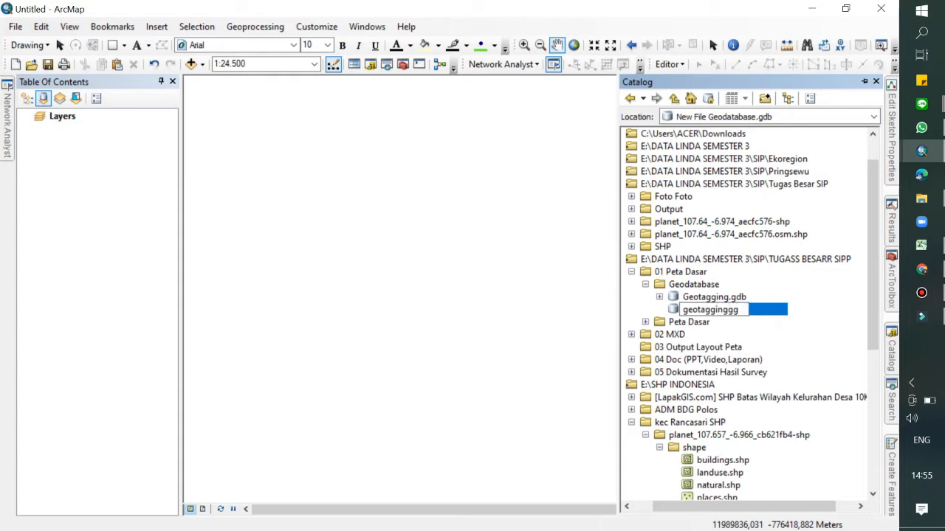
key(Return)
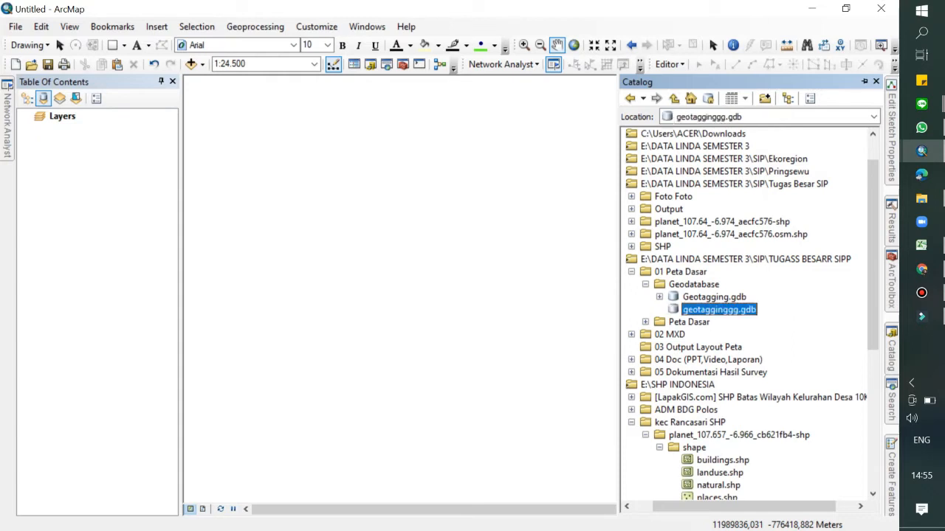
Delete the geotagginggg.gdb geodatabase from the Geodatabase folder
right_click(745, 310)
click(778, 104)
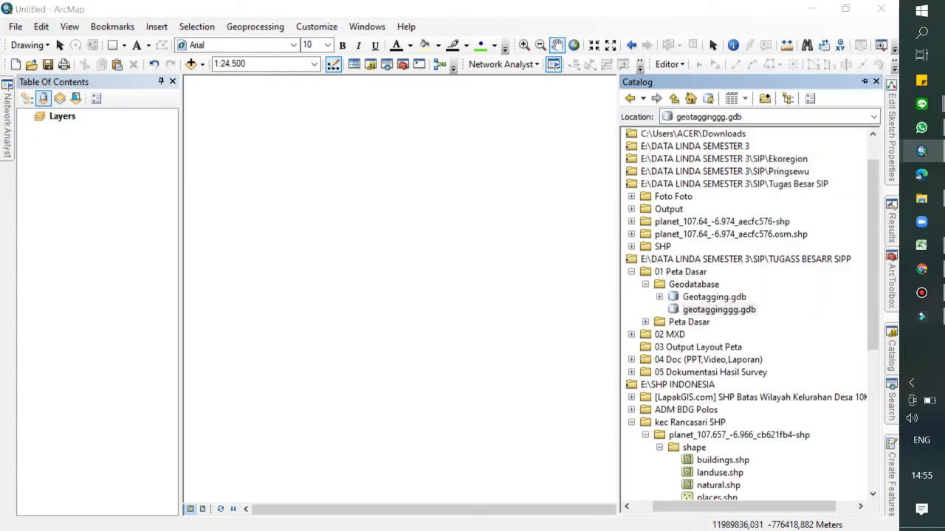
key(Return)
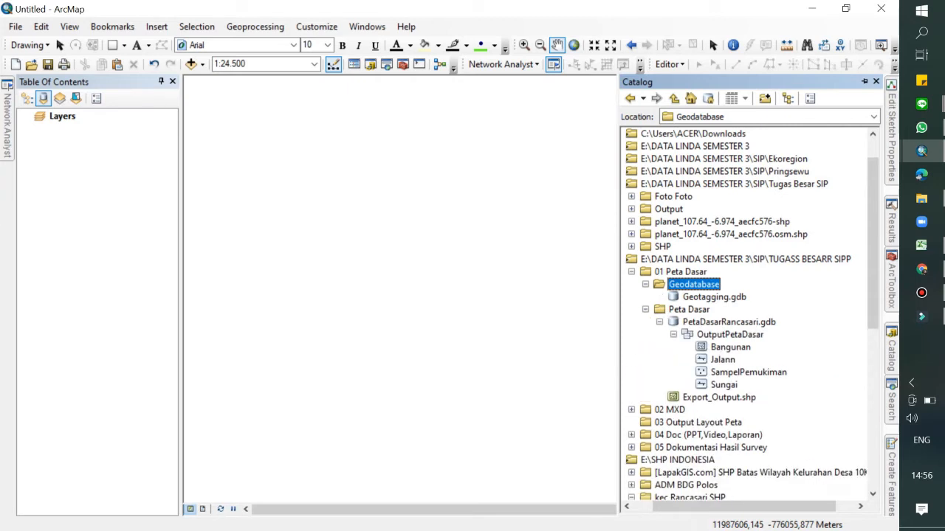
Delete the Export_Output.shp shapefile from the Peta Dasar folder
click(718, 397)
right_click(686, 398)
click(720, 261)
key(Return)
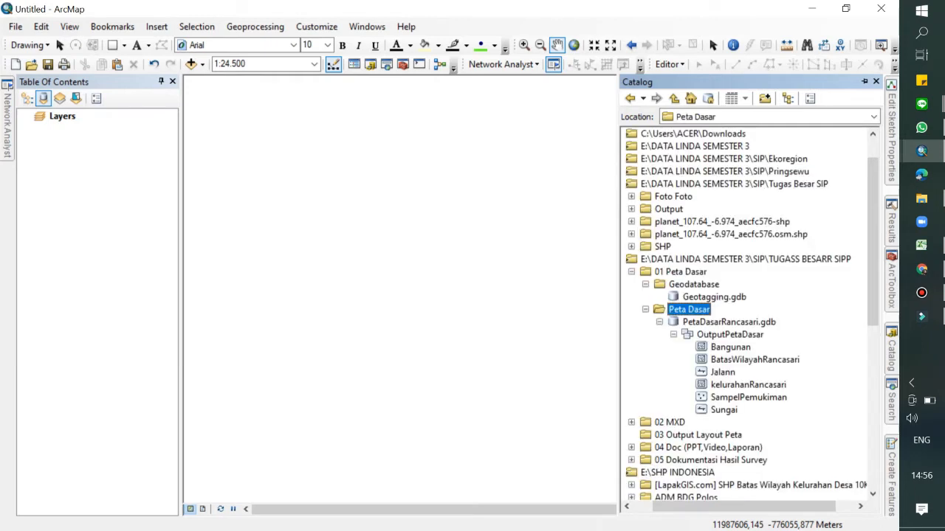
Review the feature classes in PetaDasarRancasari.gdb and add the whole OutputPetaDasar feature dataset to the map
click(730, 347)
click(753, 360)
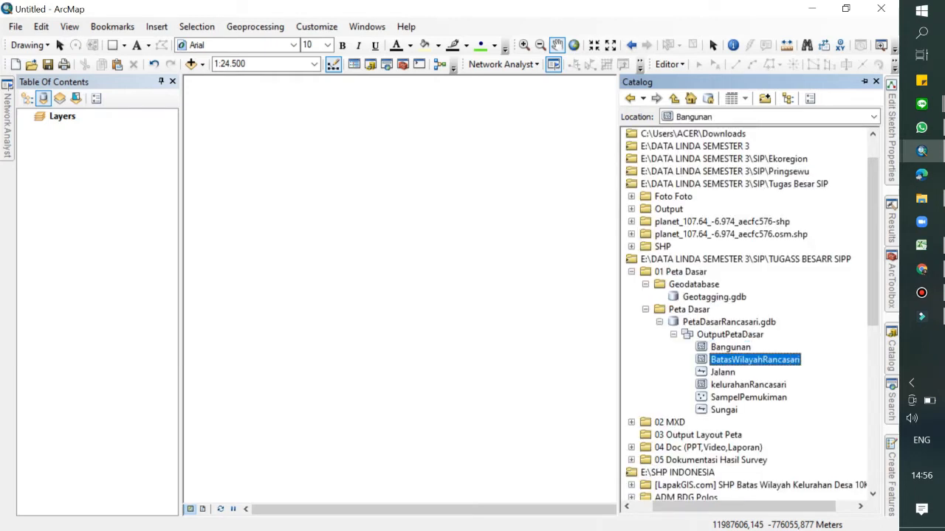
click(722, 372)
click(747, 384)
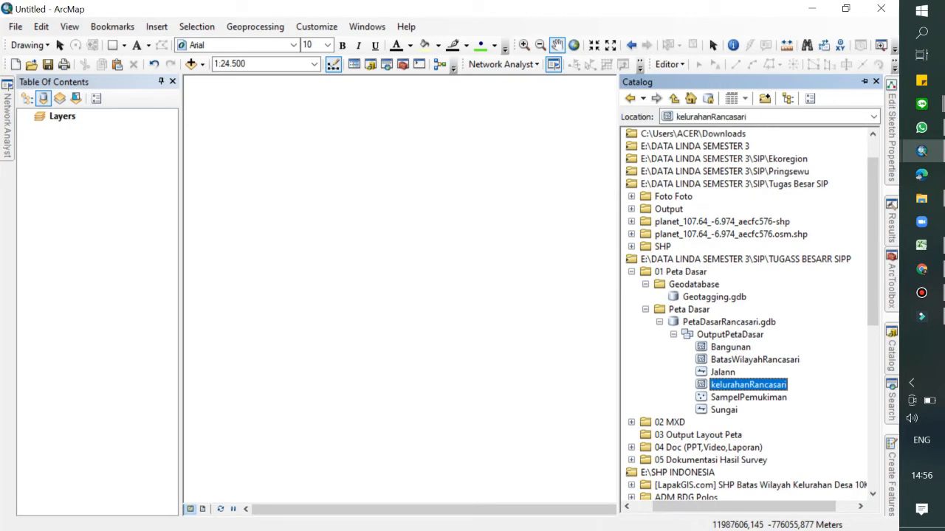
click(730, 334)
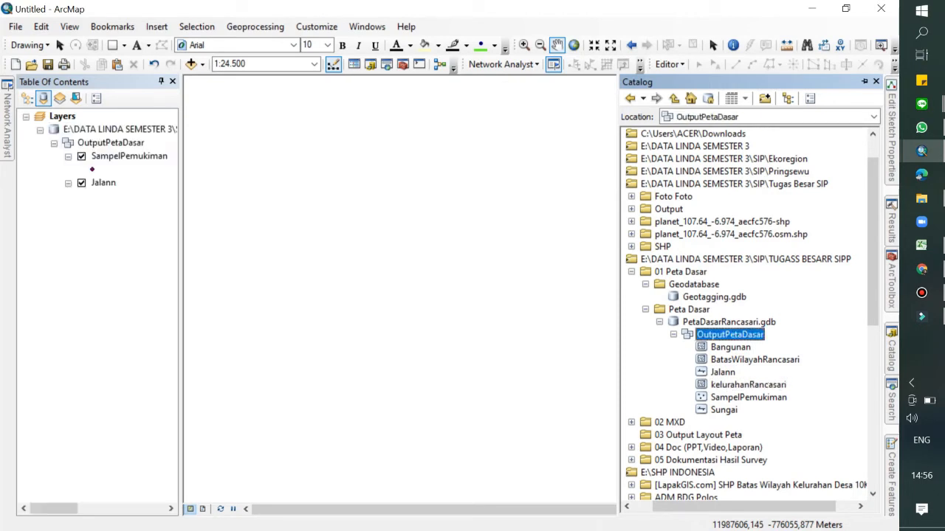
drag(730, 334, 398, 295)
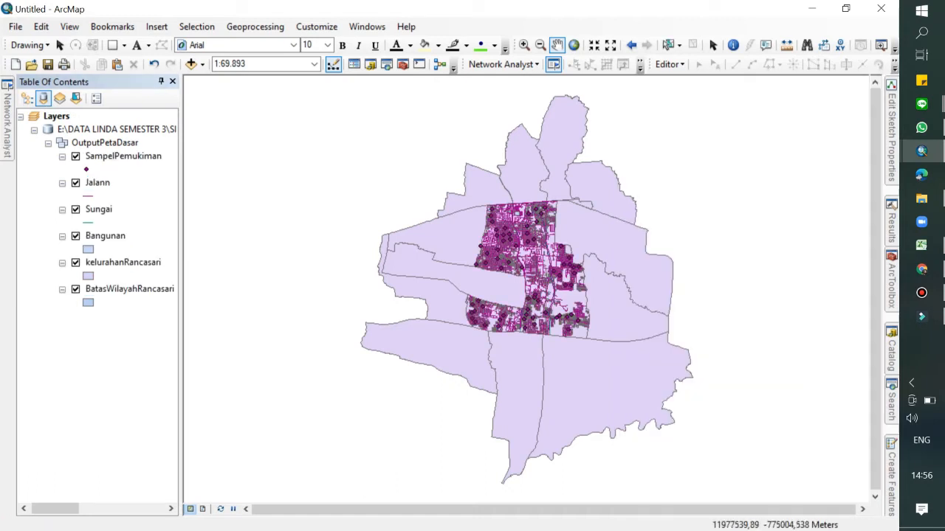
Turn off the display of the kelurahanRancasari layer so only the Rancasari base-map layers are drawn
drag(574, 329, 528, 326)
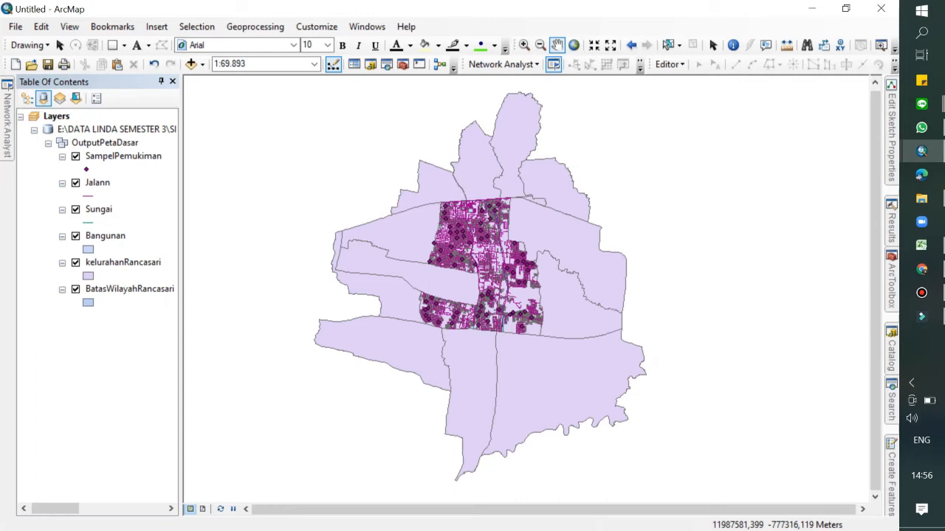
click(129, 290)
click(124, 263)
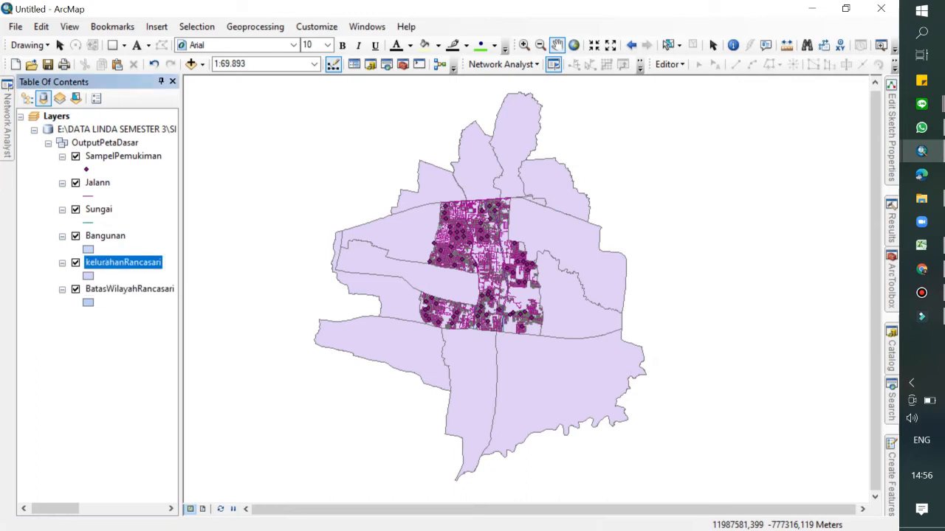
scroll(520, 260, up, 1)
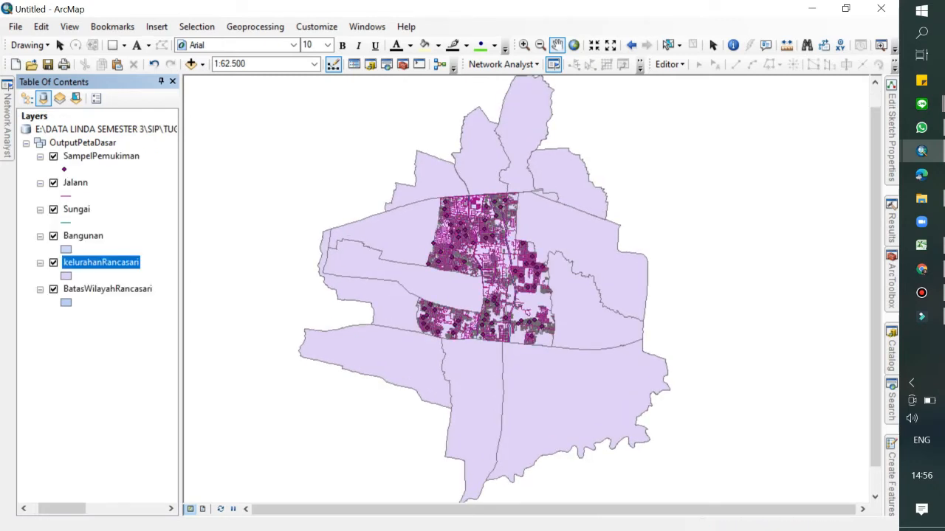
scroll(518, 276, up, 3)
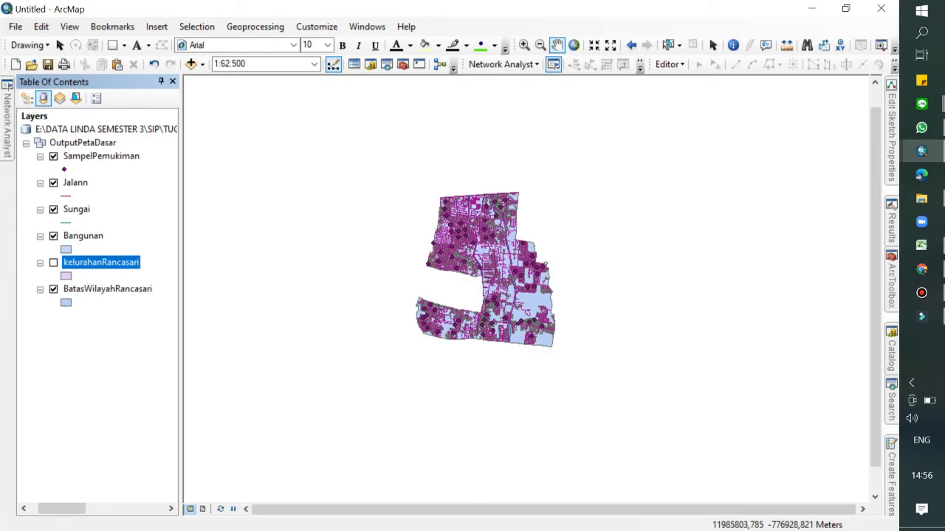
Apply the "Freeway, Under Construction" line style to the outline of the BatasWilayahRancasari layer's symbol
click(73, 302)
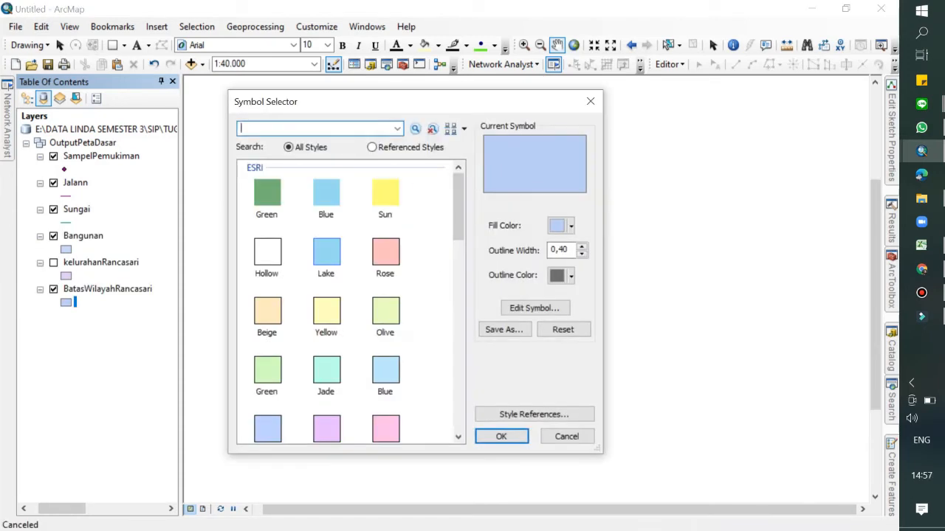
scroll(325, 332, down, 15)
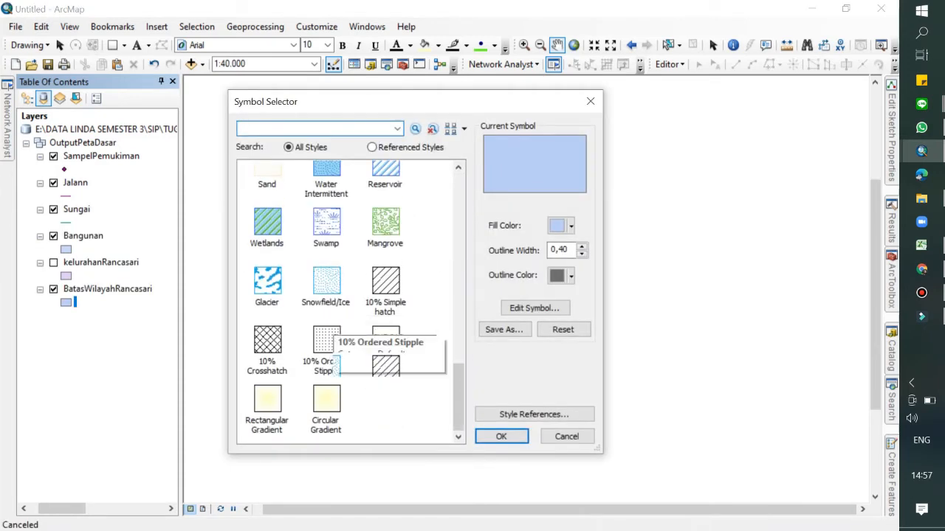
scroll(330, 334, up, 15)
click(534, 307)
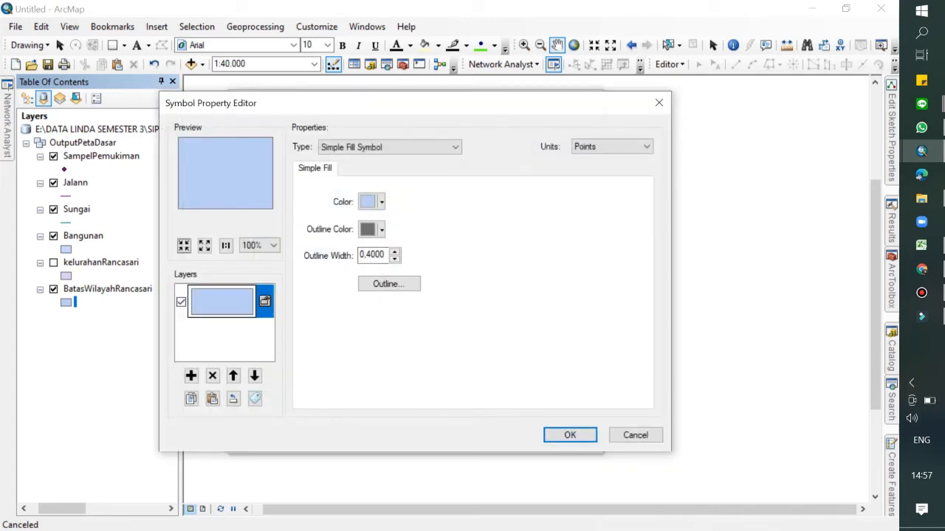
click(389, 284)
scroll(389, 288, down, 10)
scroll(347, 302, down, 2)
scroll(347, 303, up, 6)
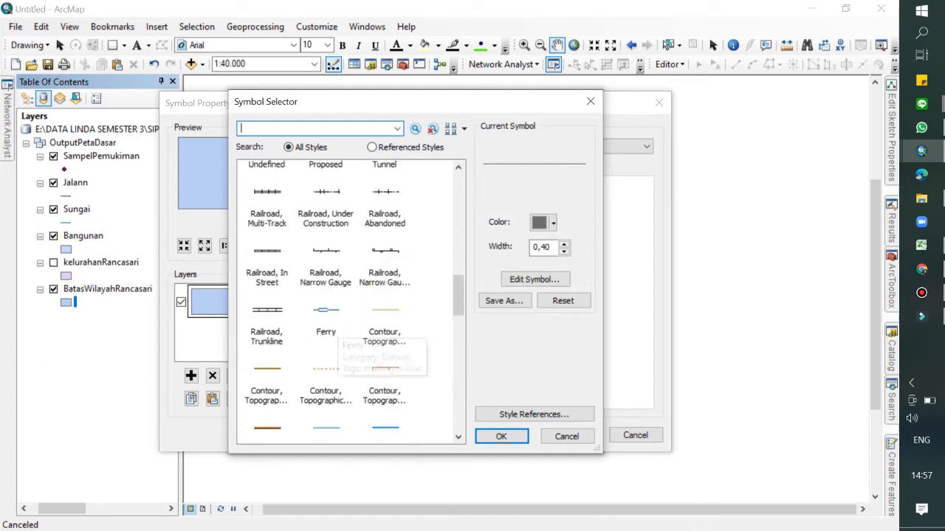
scroll(336, 366, up, 8)
scroll(336, 365, down, 1)
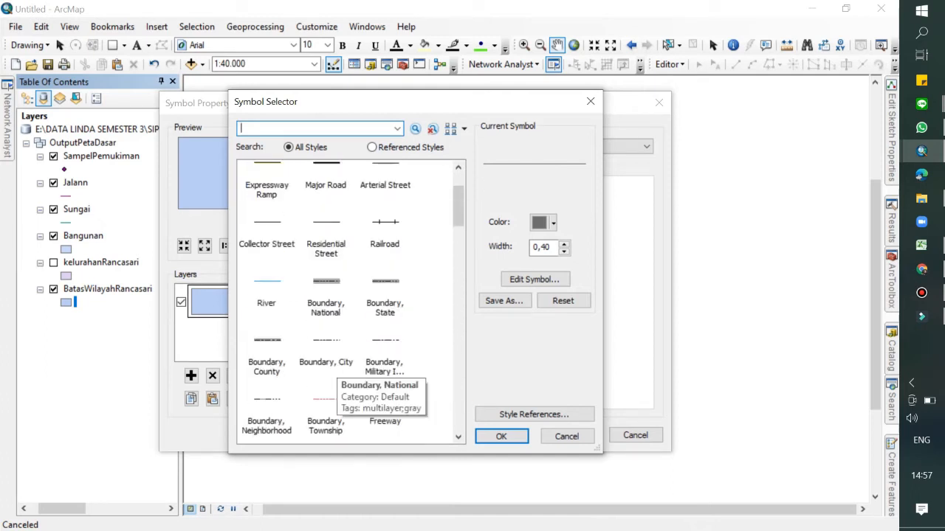
scroll(336, 366, down, 3)
click(326, 299)
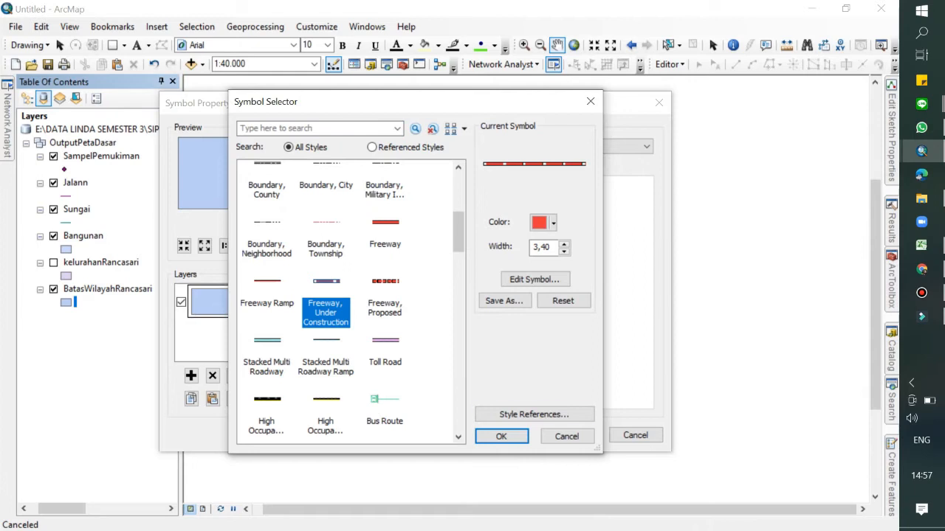
click(501, 437)
Set the BatasWilayahRancasari outline width to 2 and its fill to no color, and apply the symbol
click(395, 259)
click(394, 259)
click(395, 252)
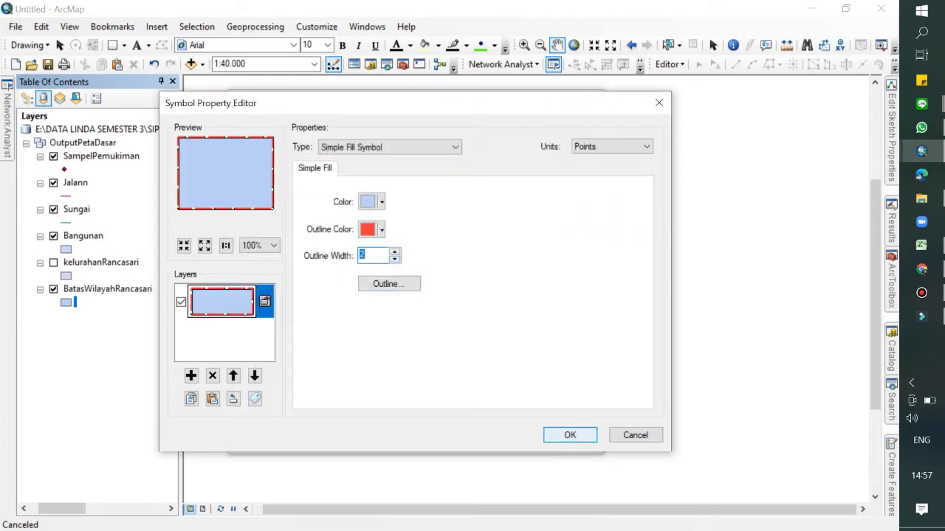
click(569, 434)
click(570, 225)
click(628, 244)
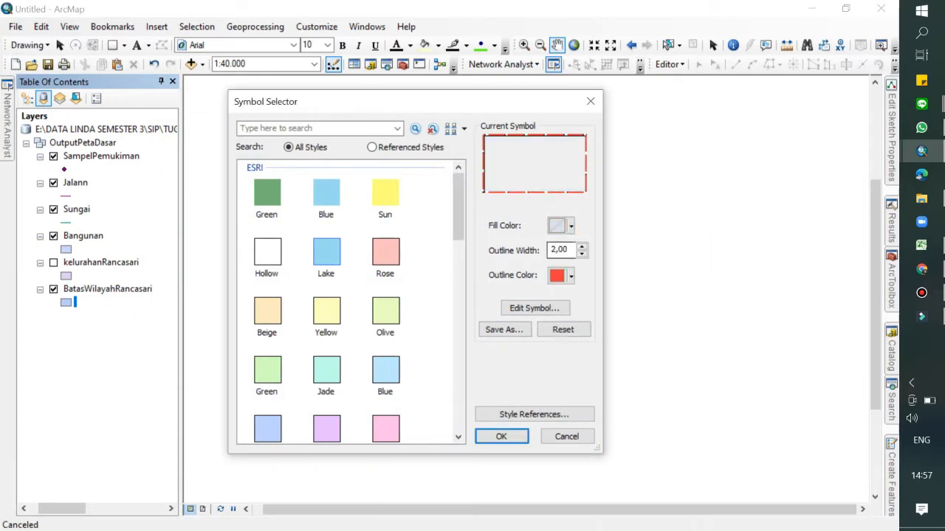
click(501, 436)
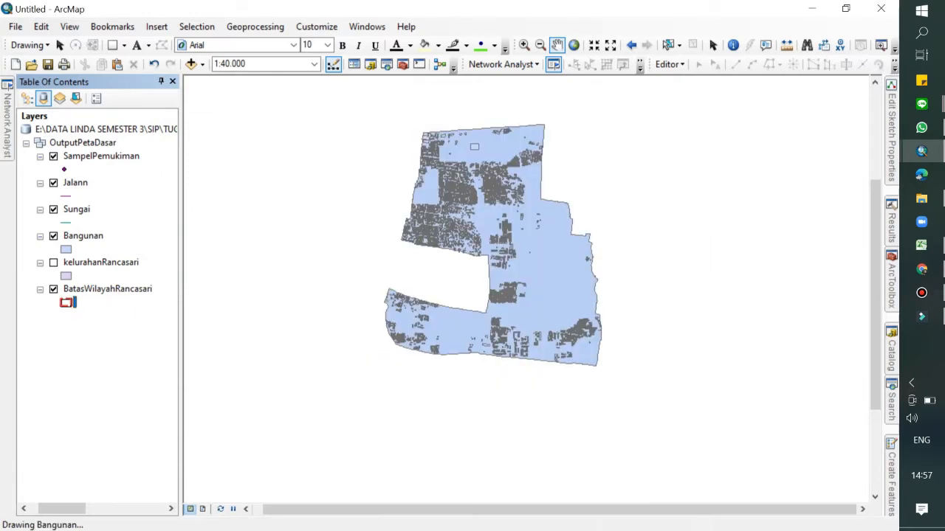
Change the Jalann layer's line color to gray
scroll(490, 174, up, 1)
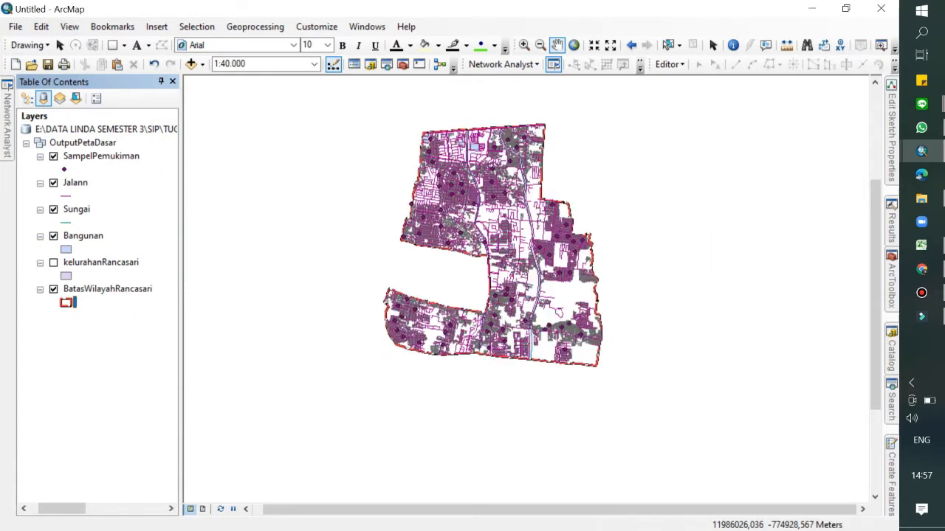
scroll(490, 173, down, 4)
click(67, 196)
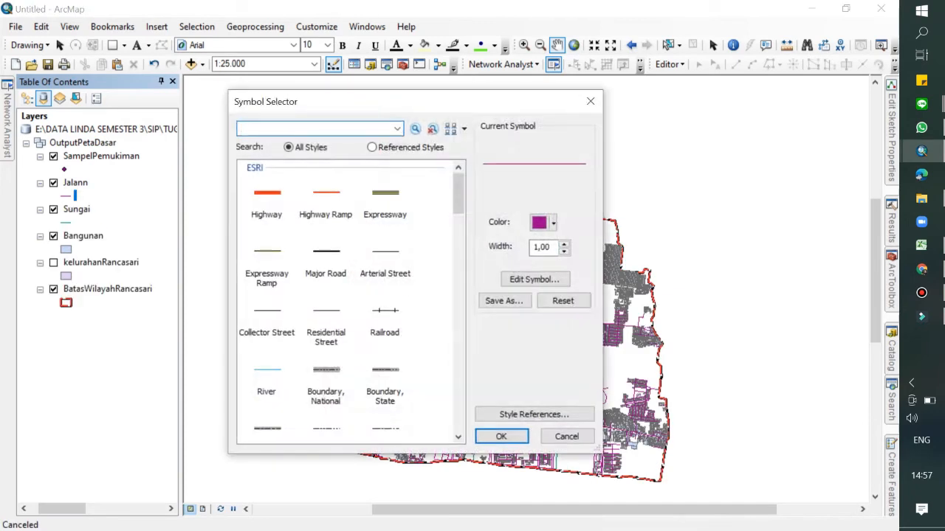
click(543, 222)
click(536, 340)
click(501, 436)
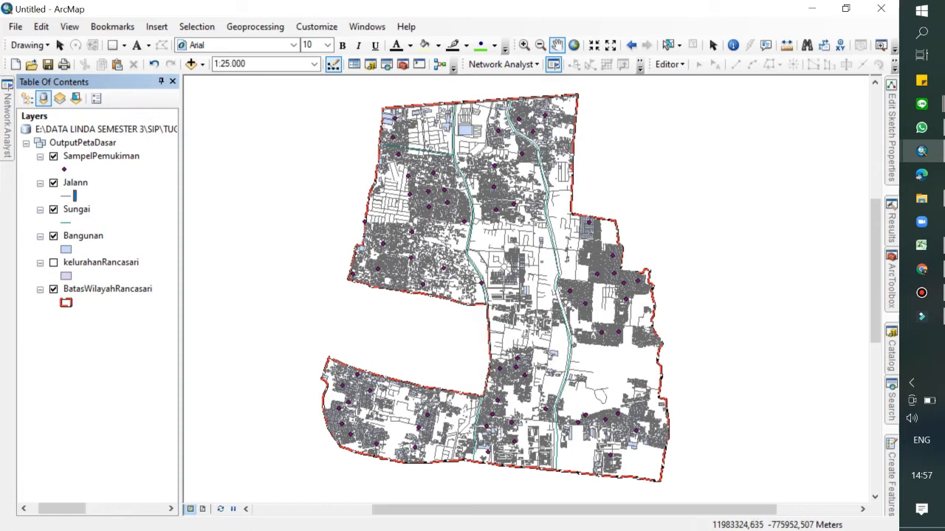
Try a brown fill with no outline color on the Bangunan layer's symbol
click(67, 249)
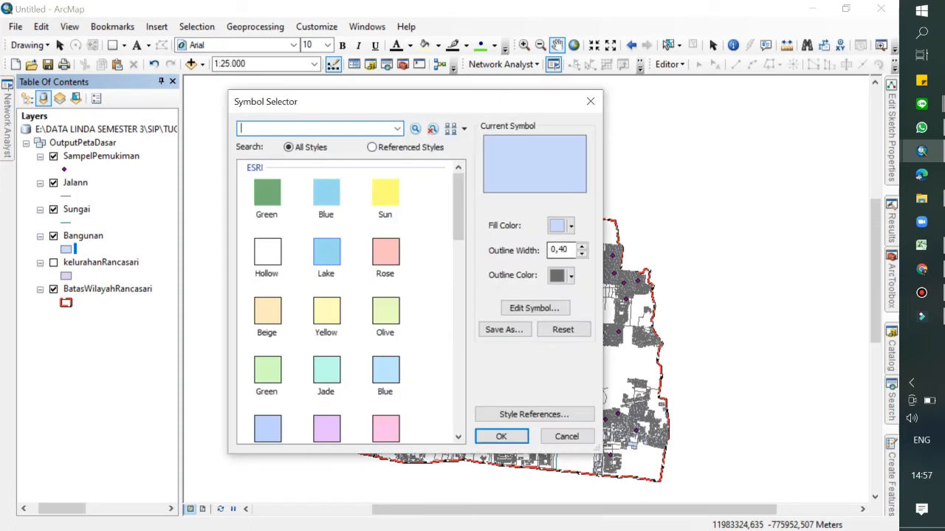
click(570, 275)
click(631, 295)
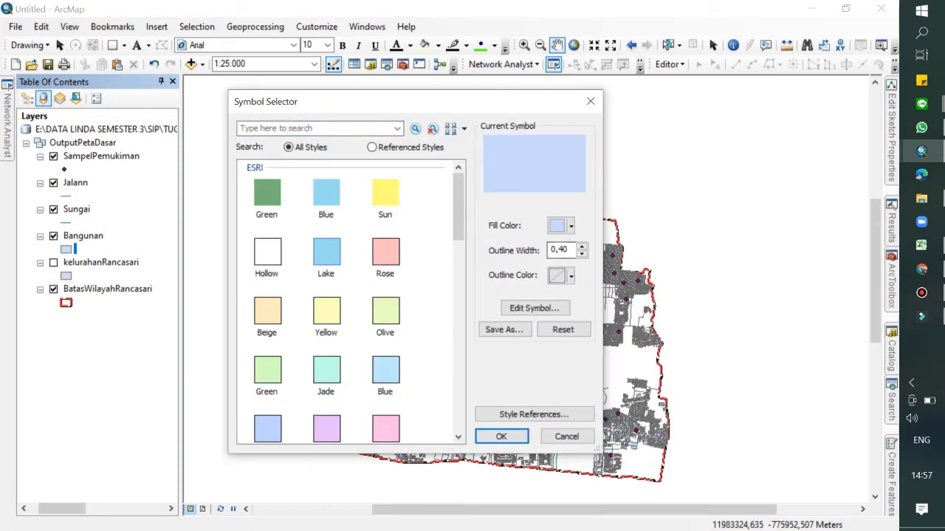
click(571, 226)
click(581, 317)
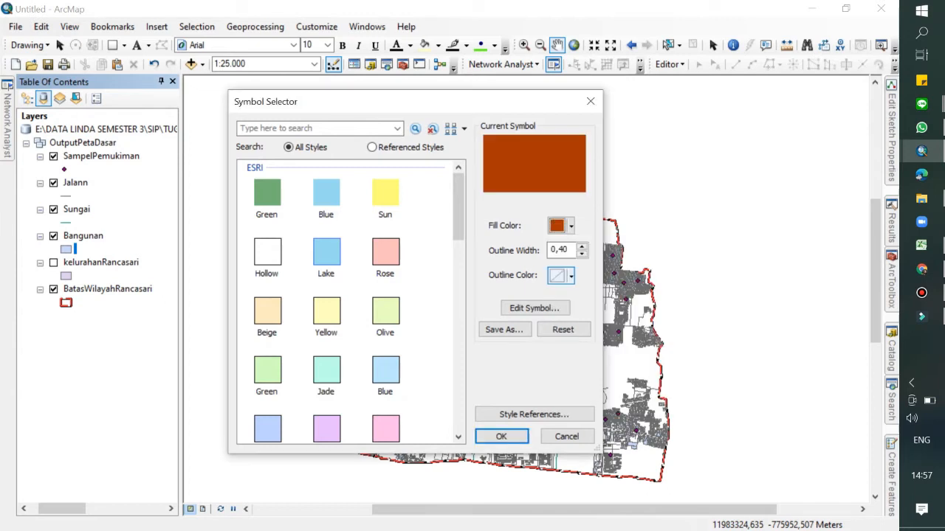
Apply the Coral preset symbol to the Bangunan layer and reduce its outline width
scroll(390, 308, down, 2)
scroll(390, 309, up, 1)
click(386, 313)
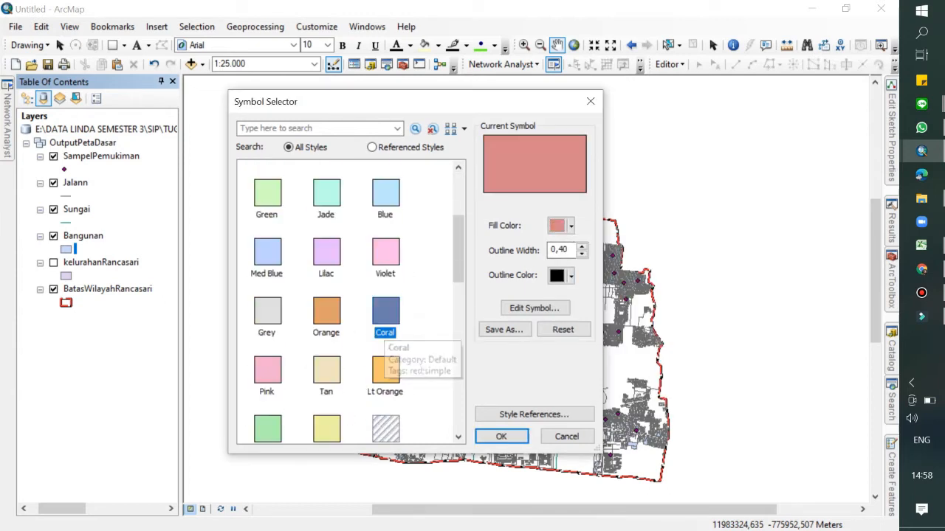
click(582, 254)
click(501, 437)
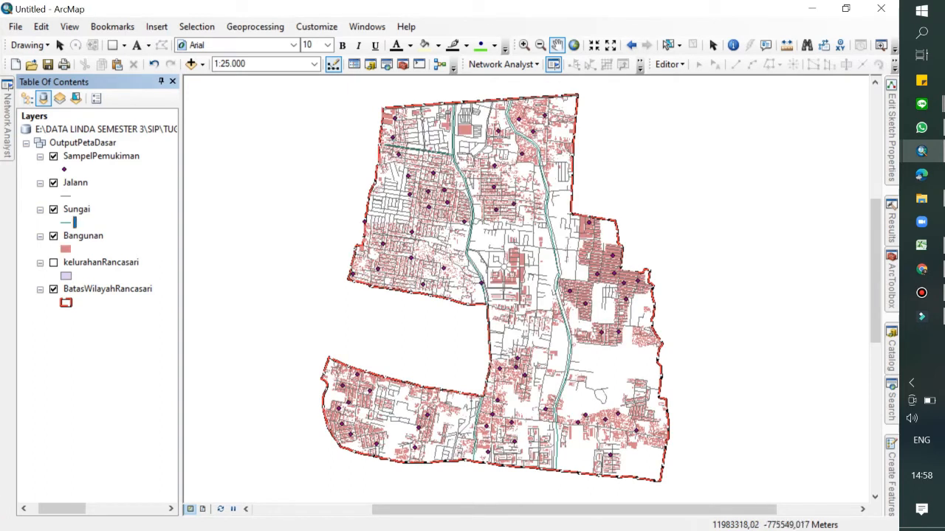
Change the Sungai layer's line color to bright blue and apply the symbol
click(74, 222)
click(553, 222)
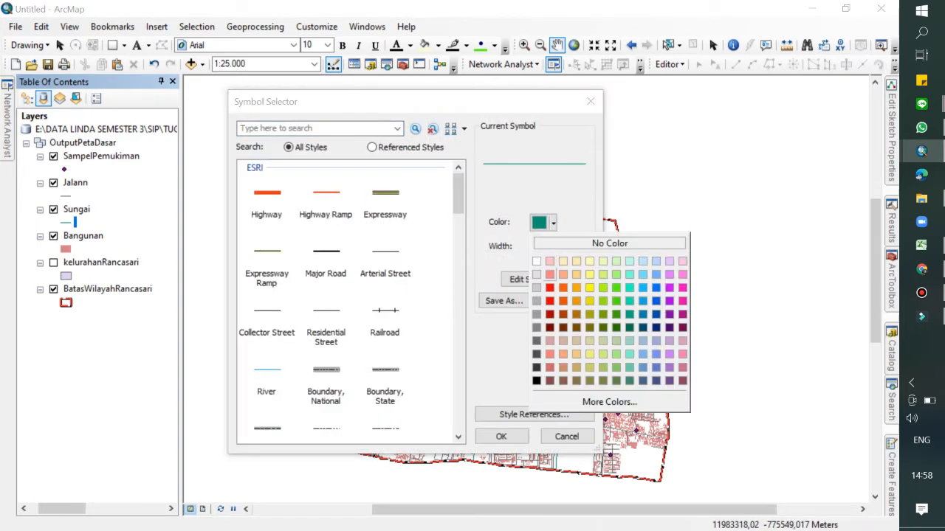
click(642, 287)
click(501, 436)
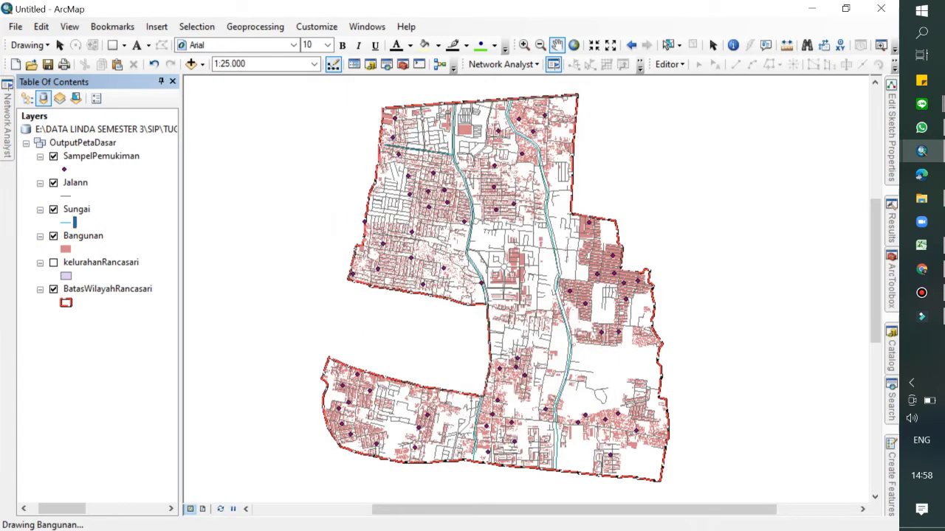
Hide the Bangunan layer and turn on the kelurahanRancasari layer
click(53, 236)
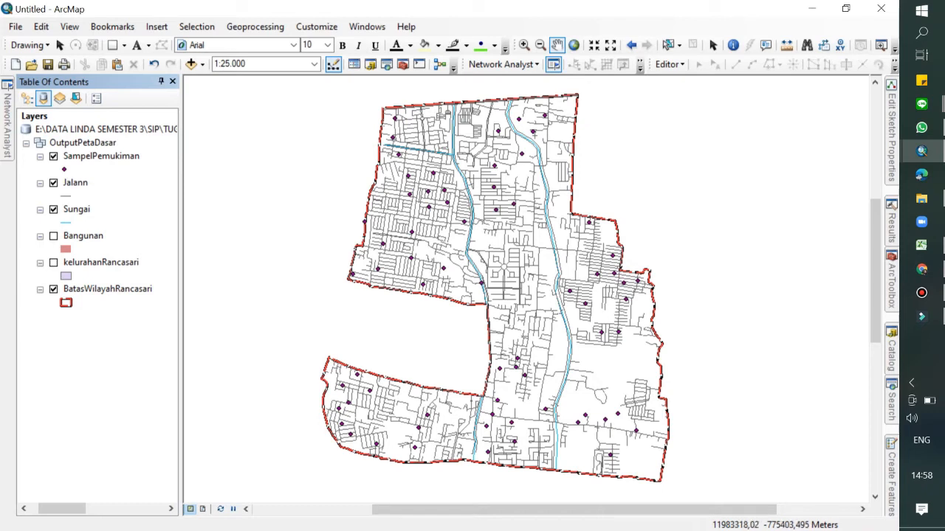
click(67, 275)
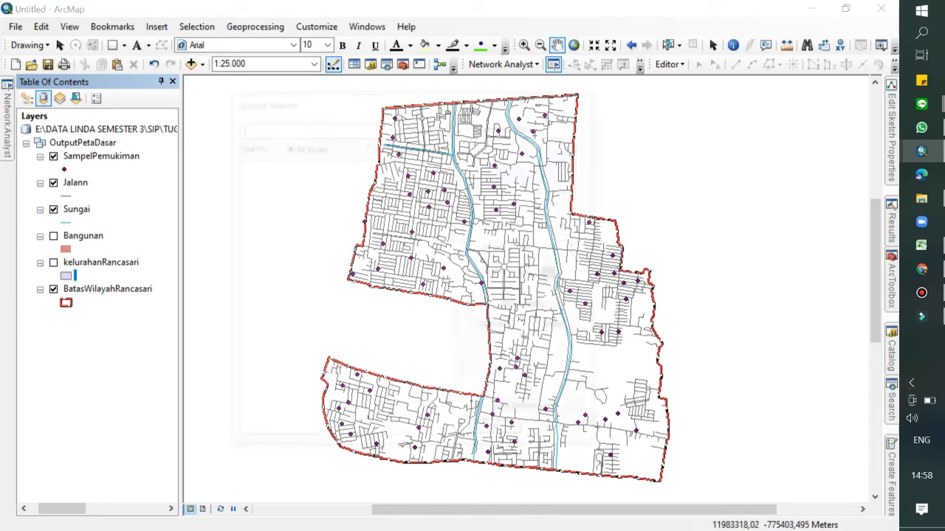
click(590, 101)
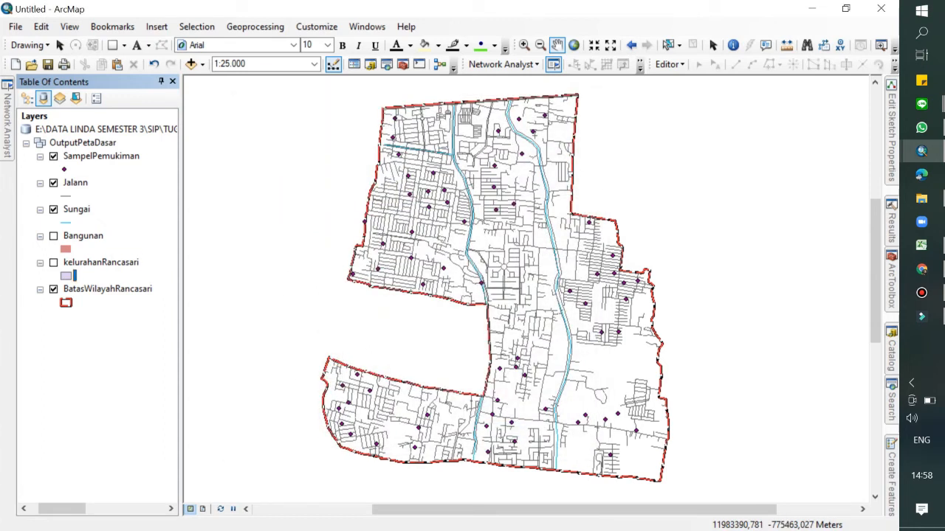
click(53, 263)
click(67, 275)
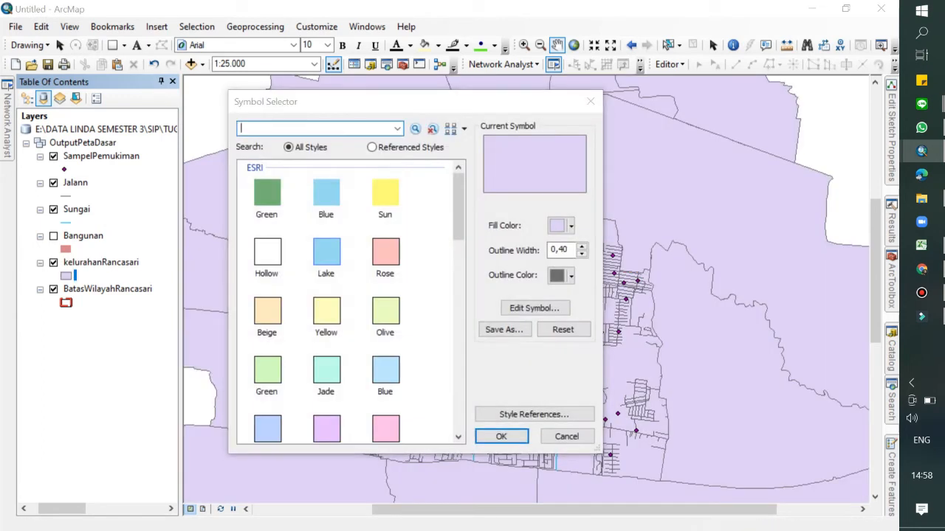
click(590, 101)
List the layers by drawing order and move kelurahanRancasari below BatasWilayahRancasari
click(101, 263)
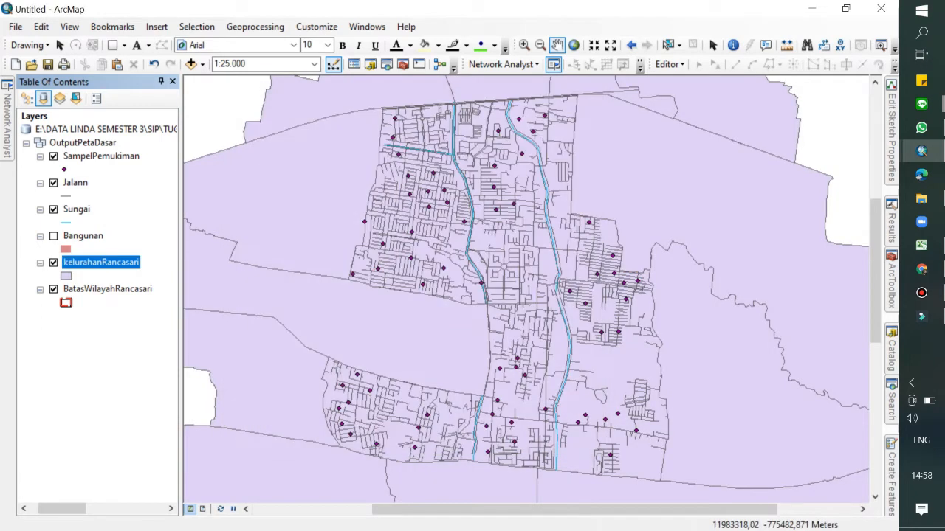
click(27, 98)
drag(101, 235, 101, 281)
Set the kelurahanRancasari symbol to no fill color, outline width 1 and a dark gray outline color
click(67, 275)
click(570, 226)
click(624, 246)
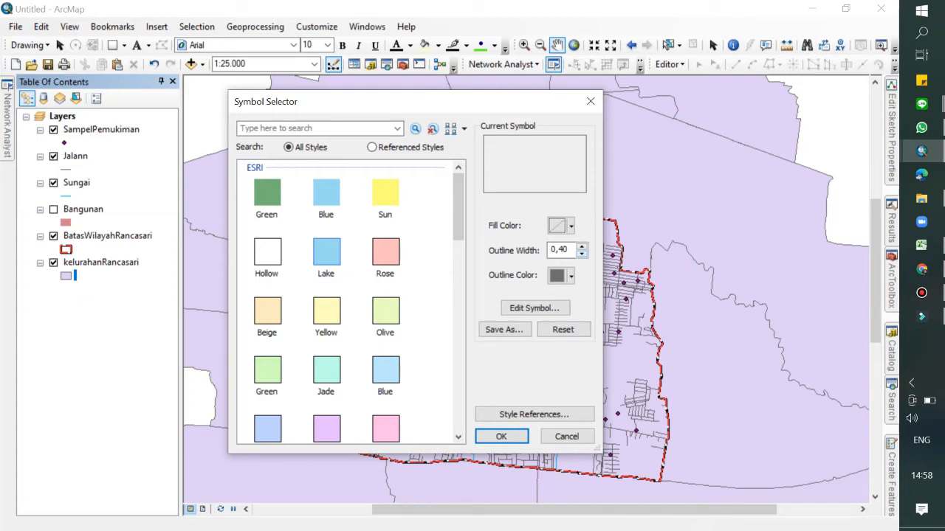
click(570, 275)
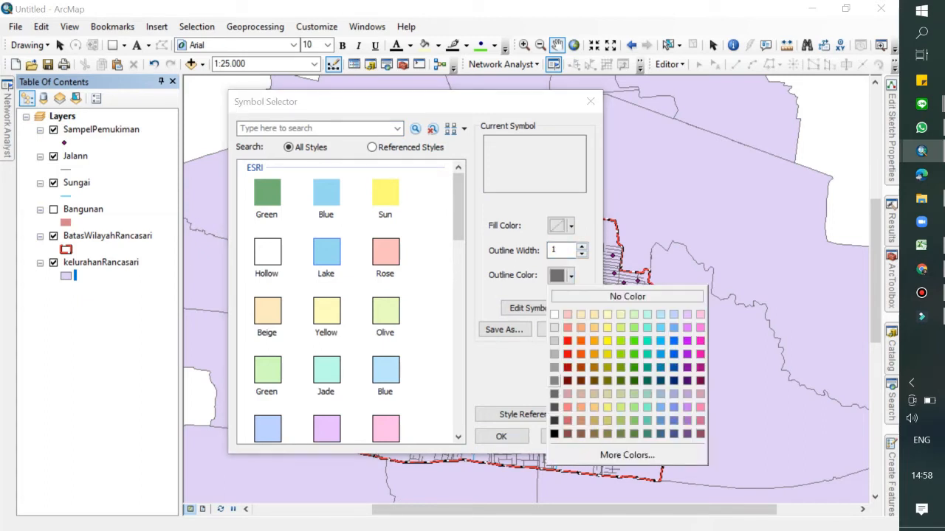
click(555, 421)
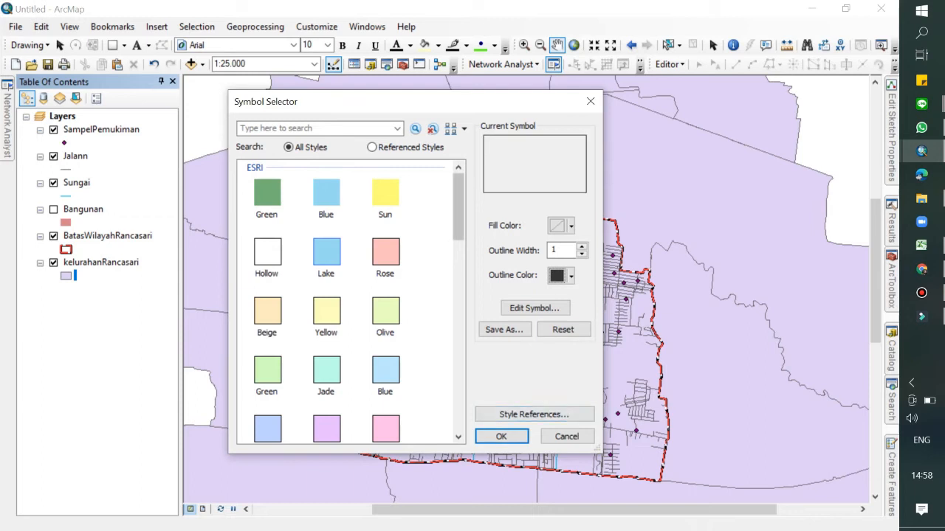
Give the kelurahanRancasari symbol a Boundary, County outline with width 1 and apply it
click(534, 308)
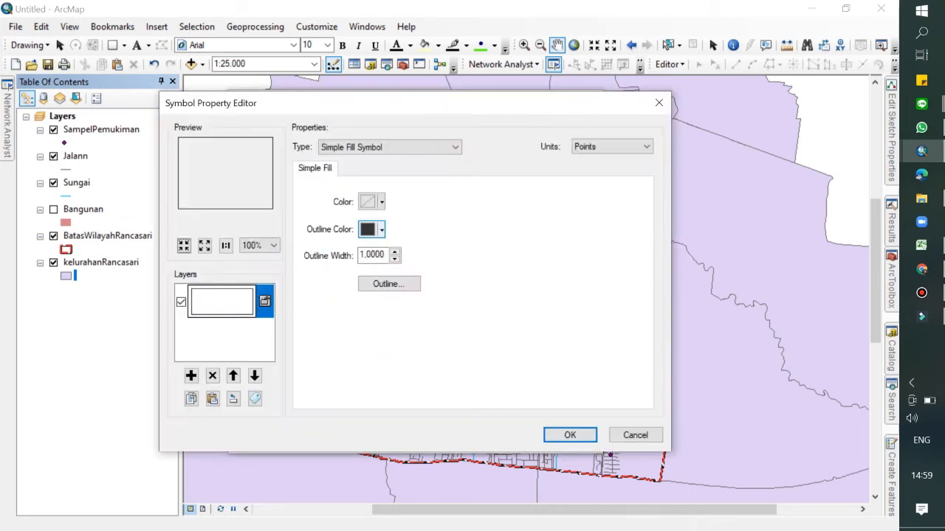
click(389, 284)
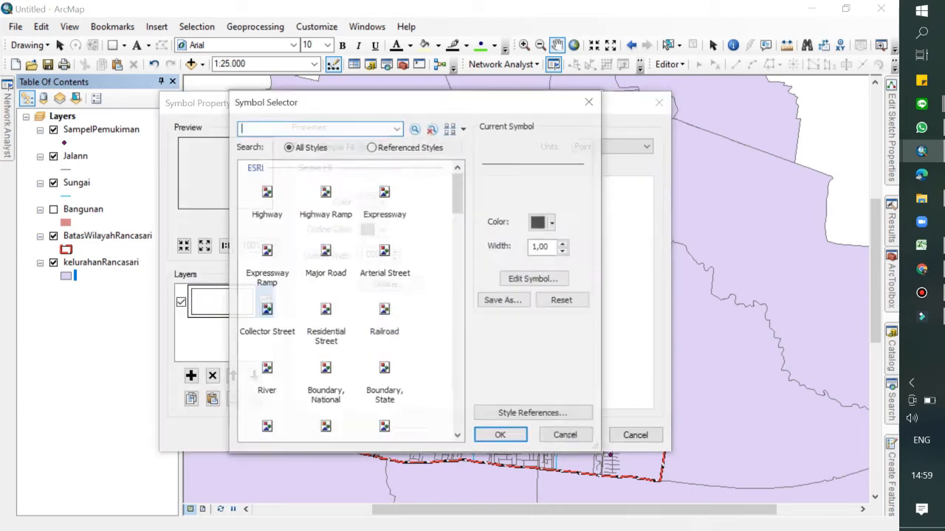
click(267, 258)
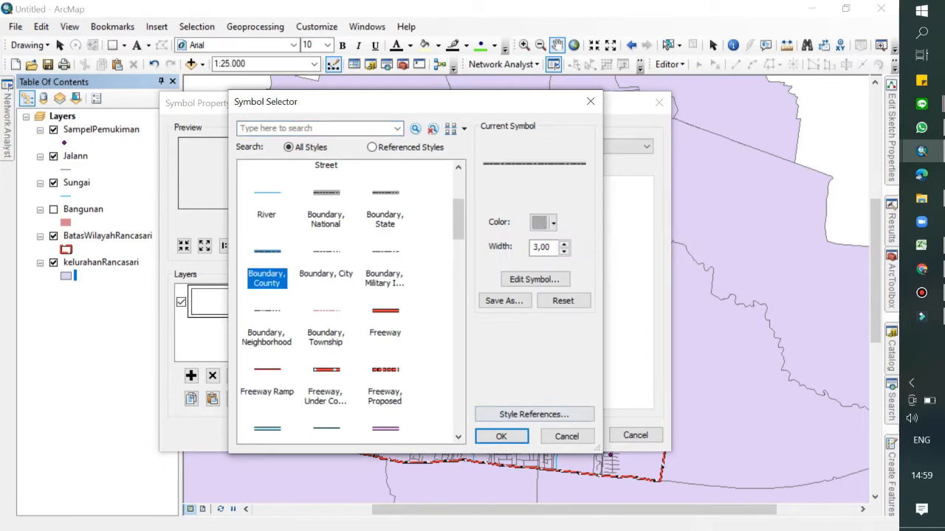
double_click(563, 251)
click(501, 436)
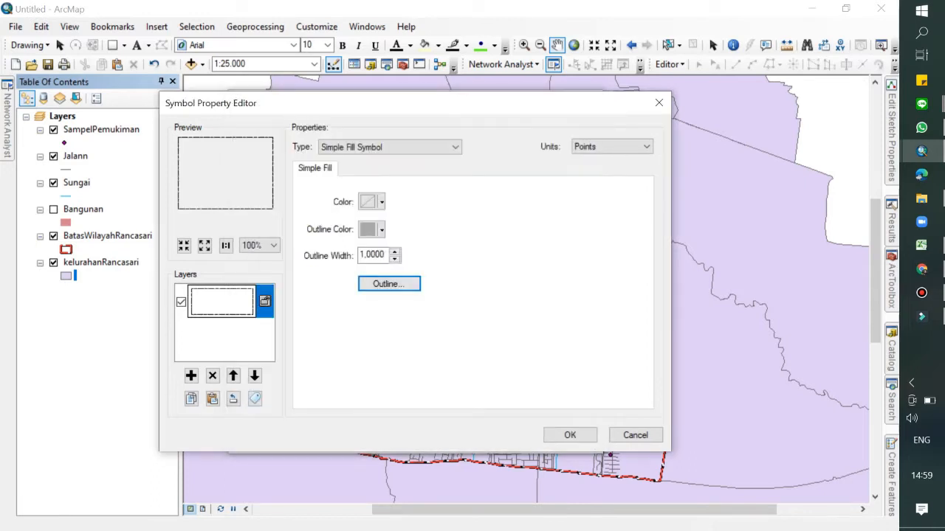
click(570, 435)
click(514, 493)
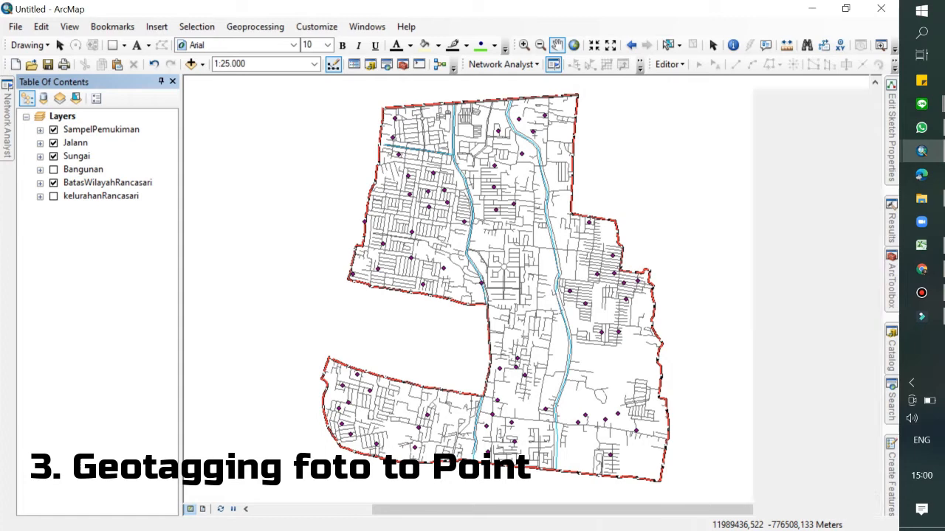
Examine the survey photos in the Minimarket and Warung folders of 05 Dokumentasi Hasil Survey
click(892, 354)
click(645, 309)
click(645, 284)
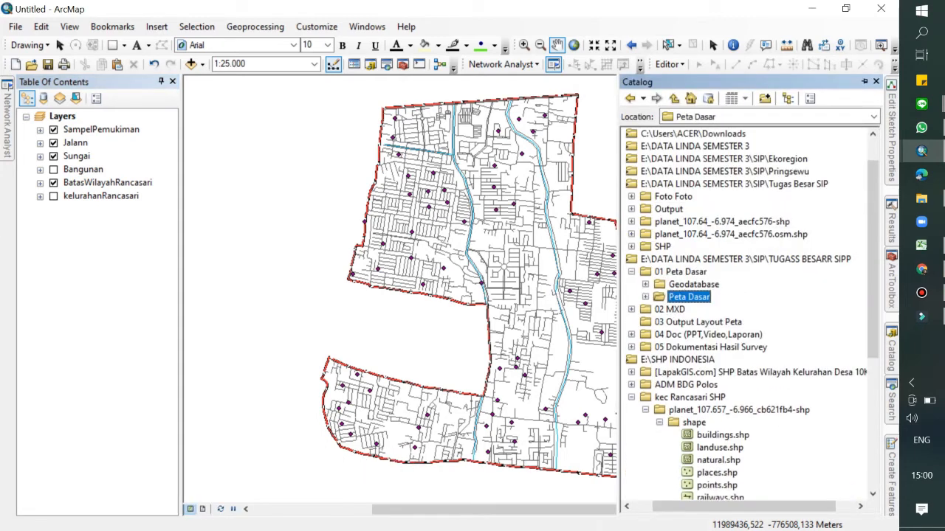
click(631, 346)
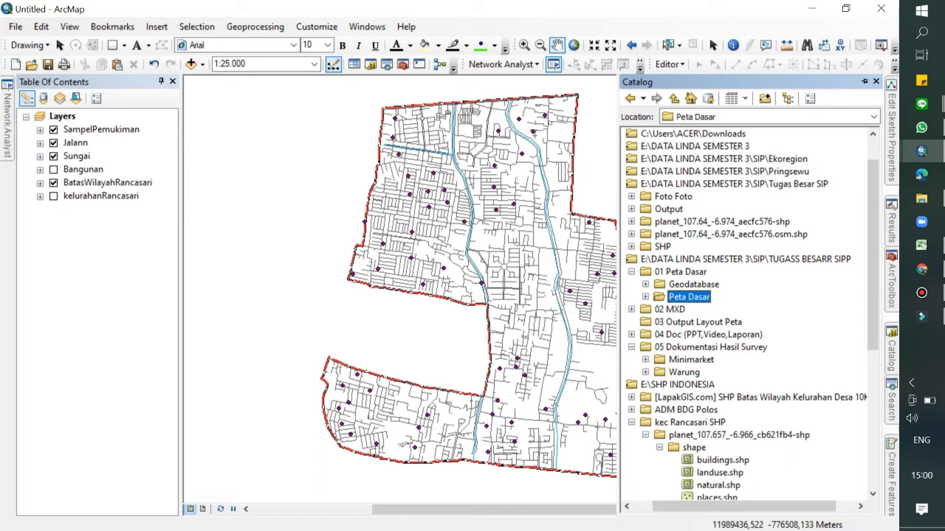
double_click(691, 360)
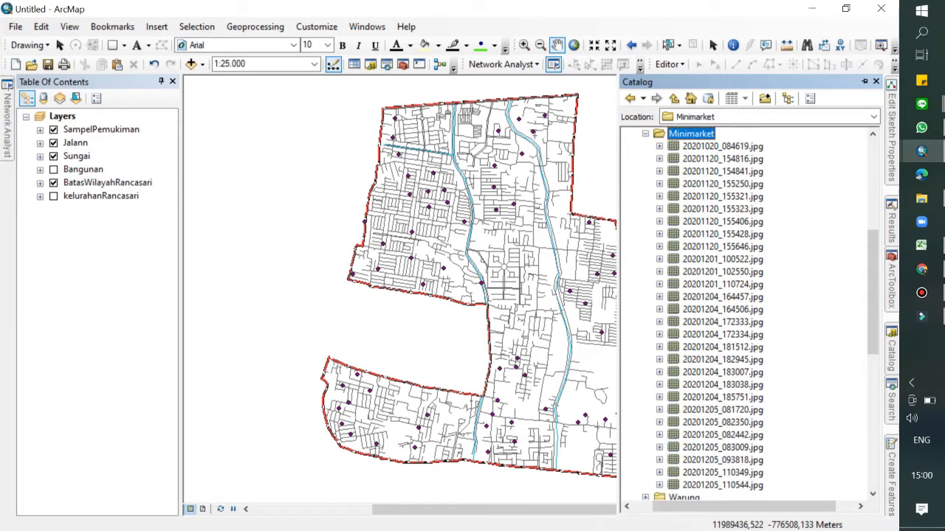
scroll(745, 310, down, 4)
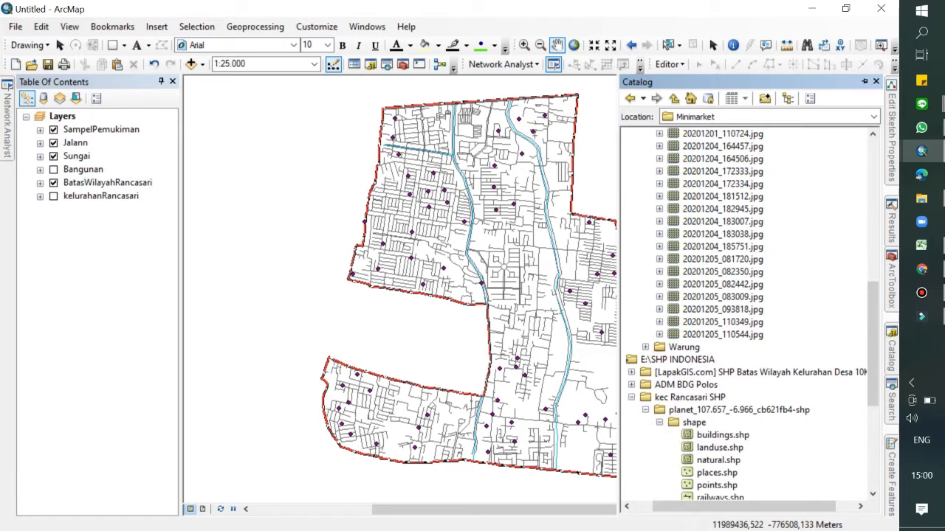
click(645, 347)
scroll(645, 347, down, 20)
scroll(645, 391, up, 20)
click(645, 398)
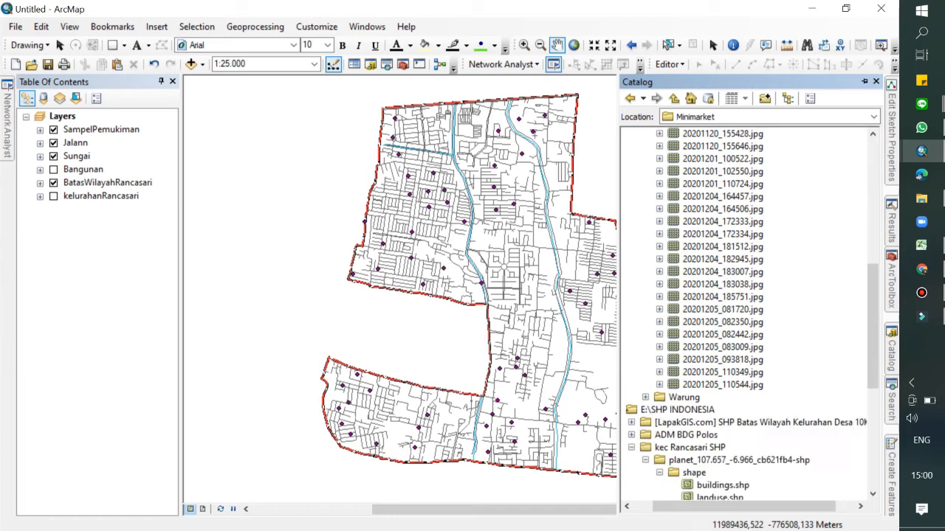
scroll(645, 297, up, 7)
click(645, 296)
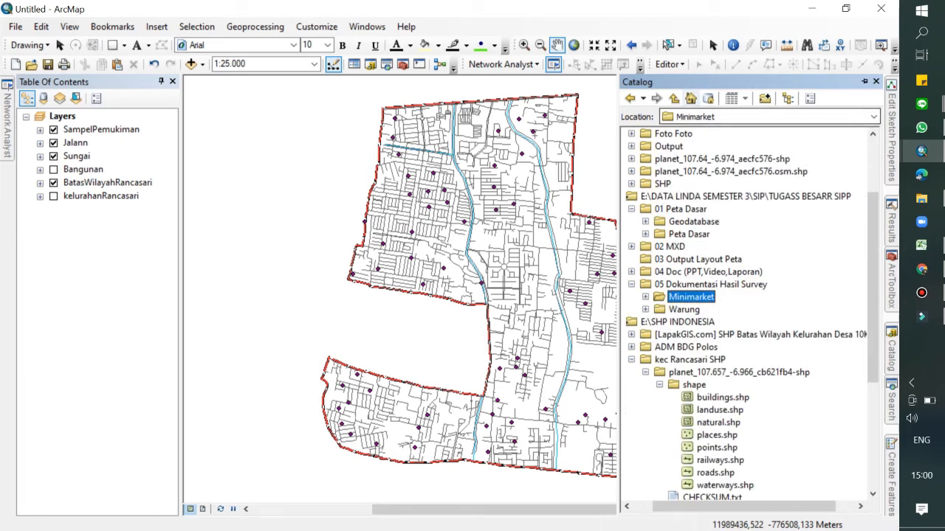
Search for the GeoTagged Photos To Points tool, open it, and set 05 Dokumentasi Hasil Survey\Minimarket as the input folder
click(387, 65)
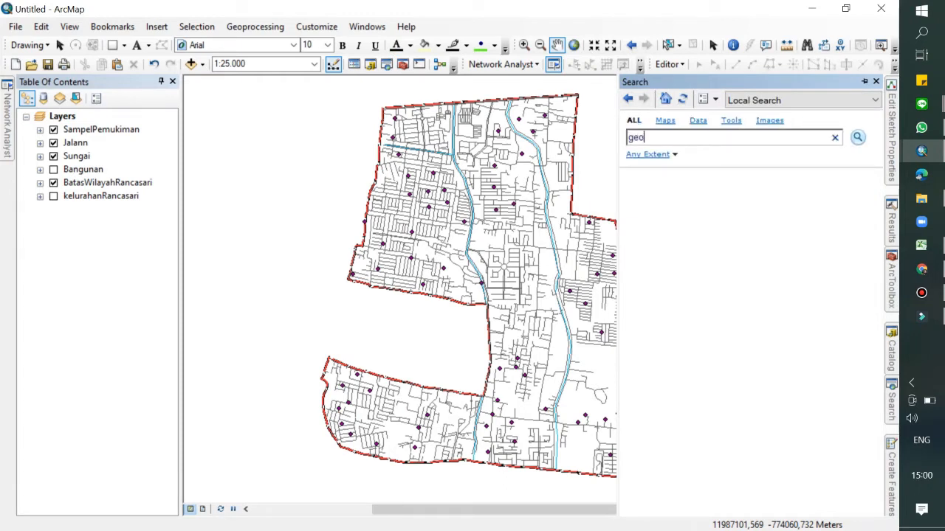
key(Return)
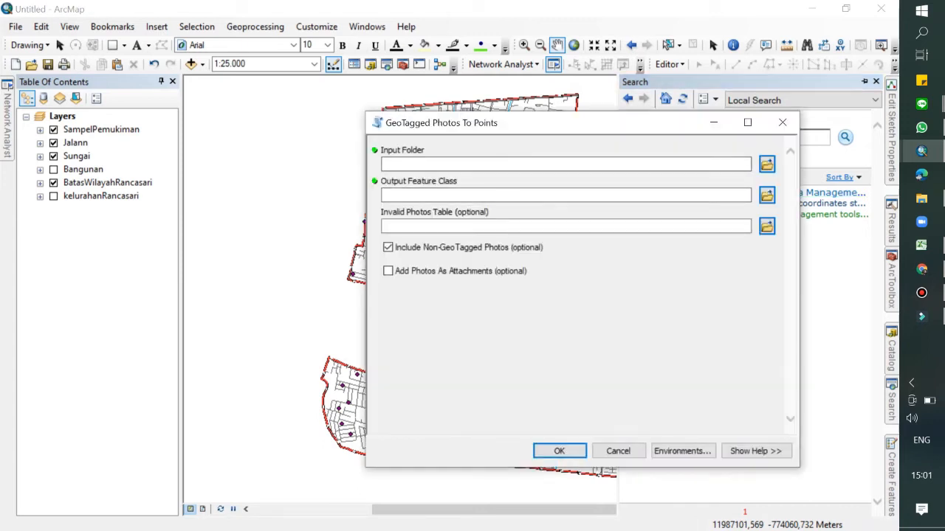
click(767, 165)
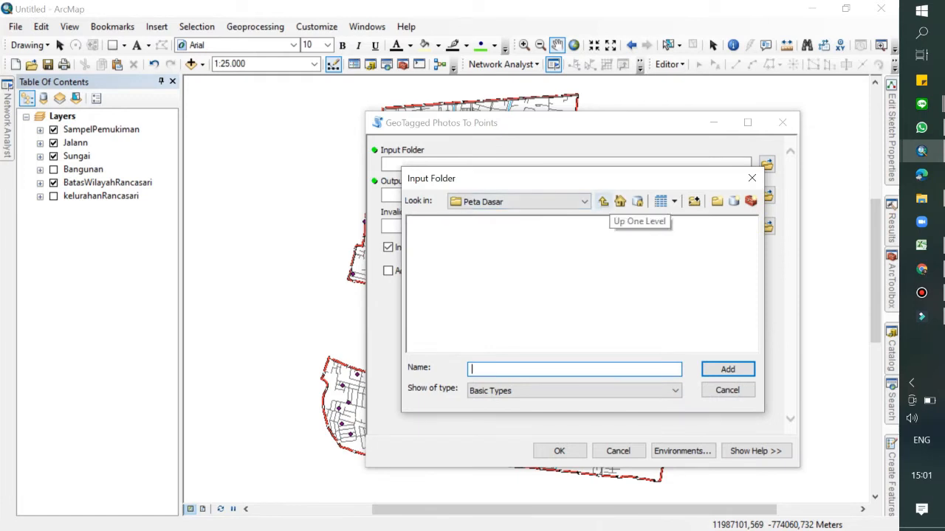
click(603, 202)
click(602, 202)
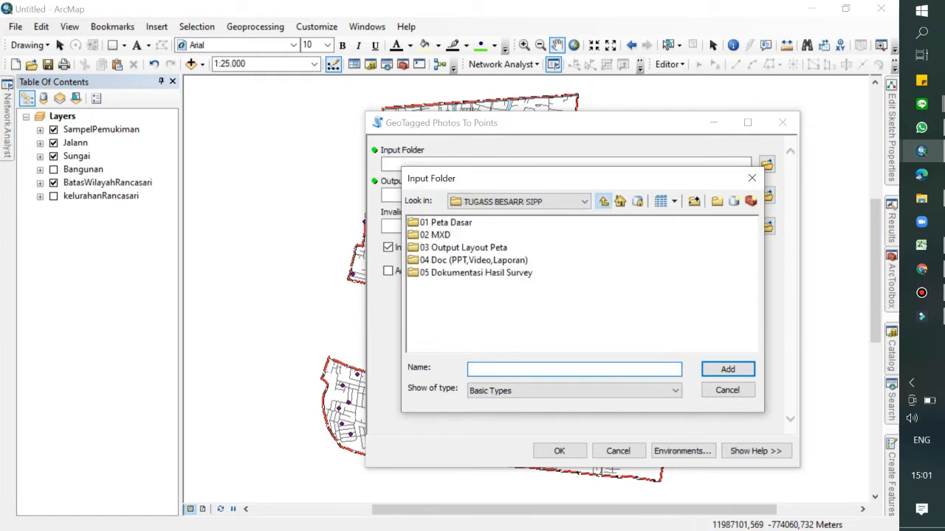
double_click(475, 272)
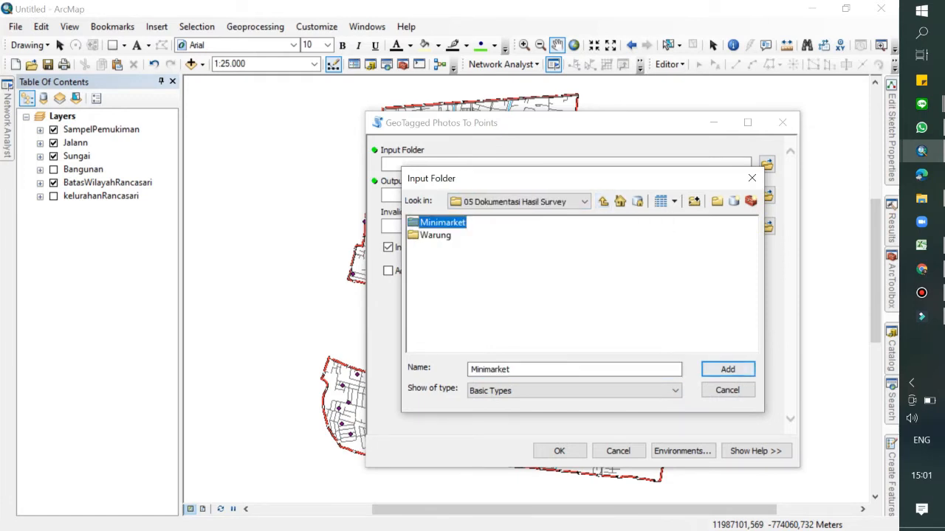
click(728, 369)
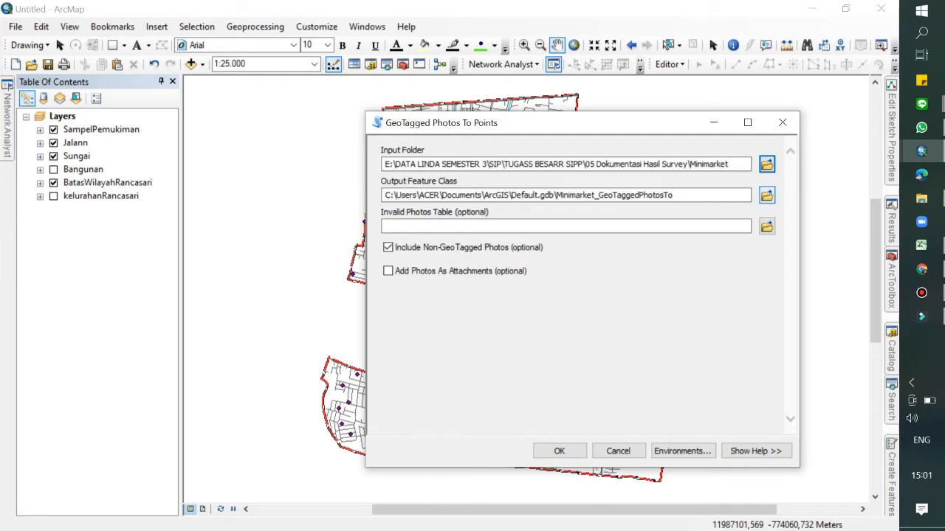
Set the output feature class to Minimarket in 01 Peta Dasar\Geodatabase\Geotagging.gdb
click(766, 196)
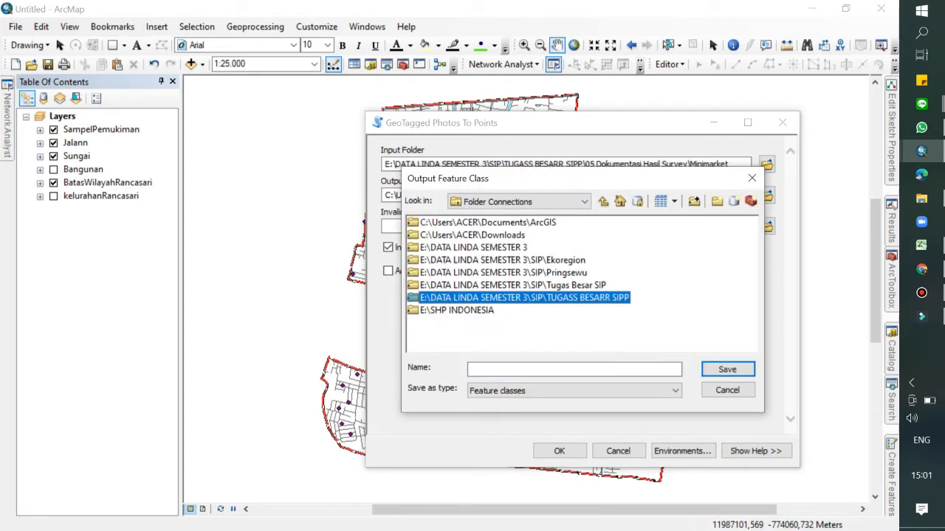
key(Return)
key(Down)
key(Return)
key(Down)
key(Return)
key(Down)
key(Return)
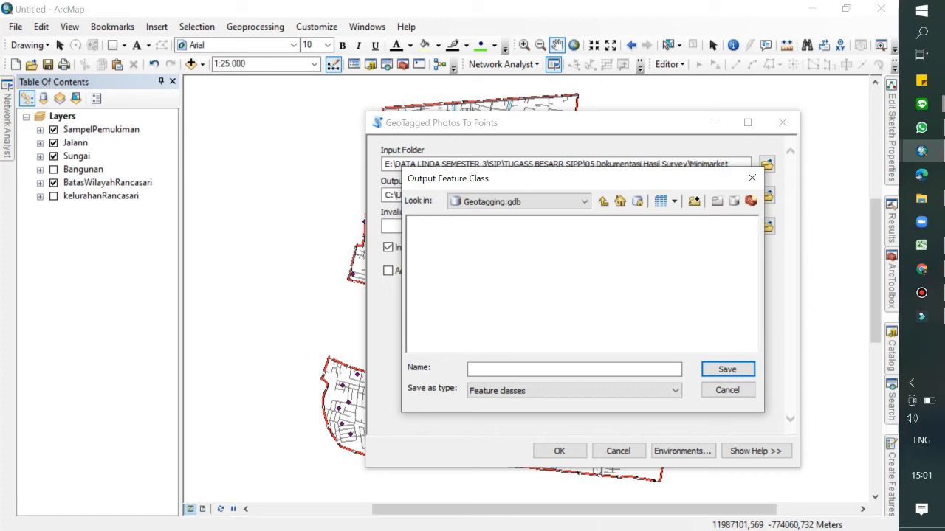
mouse_move(584, 178)
mouse_down()
mouse_move(584, 281)
mouse_move(571, 273)
mouse_move(588, 173)
mouse_up()
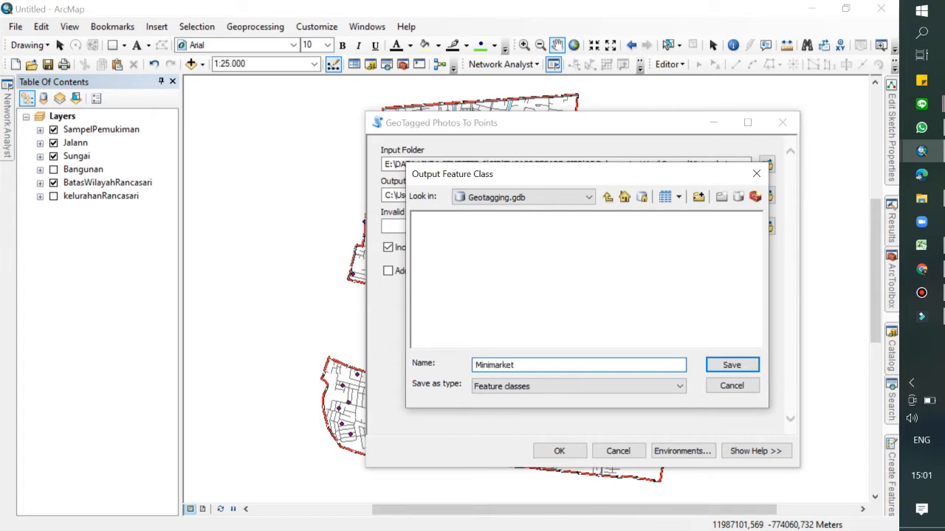
text(Minimarket)
key(Return)
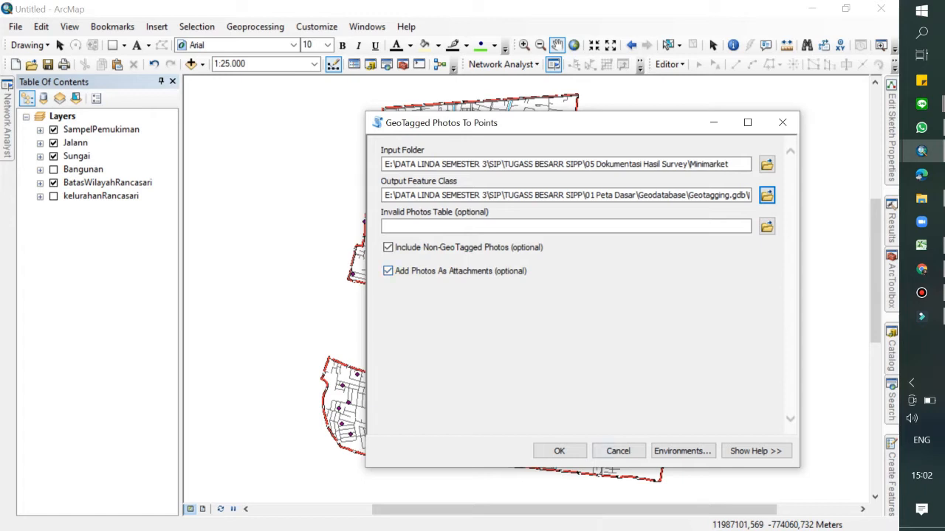
Run GeoTagged Photos To Points with photos added as attachments, and hide the SampelPemukiman layer
key(Return)
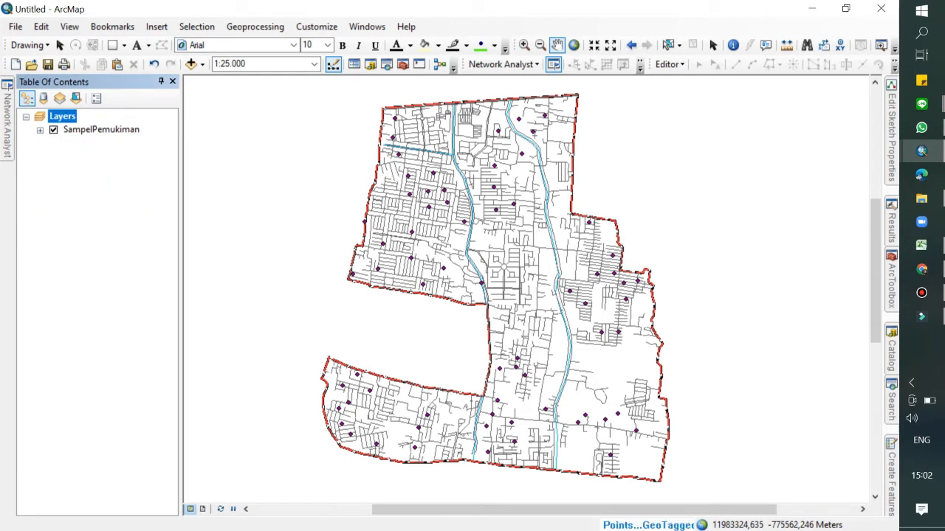
click(53, 155)
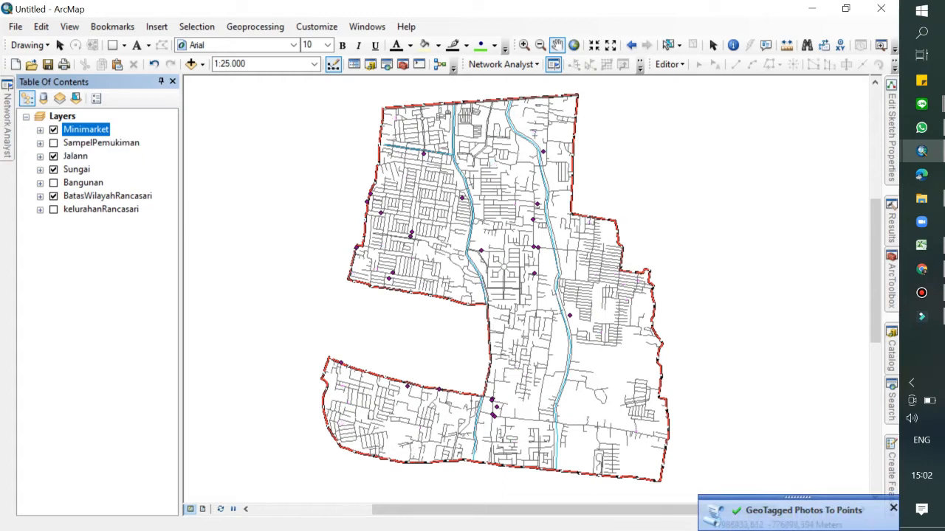
Open the GeoTagged Photos To Points tool and set 05 Dokumentasi Hasil Survey\Warung as the input folder
key(ctrl+f)
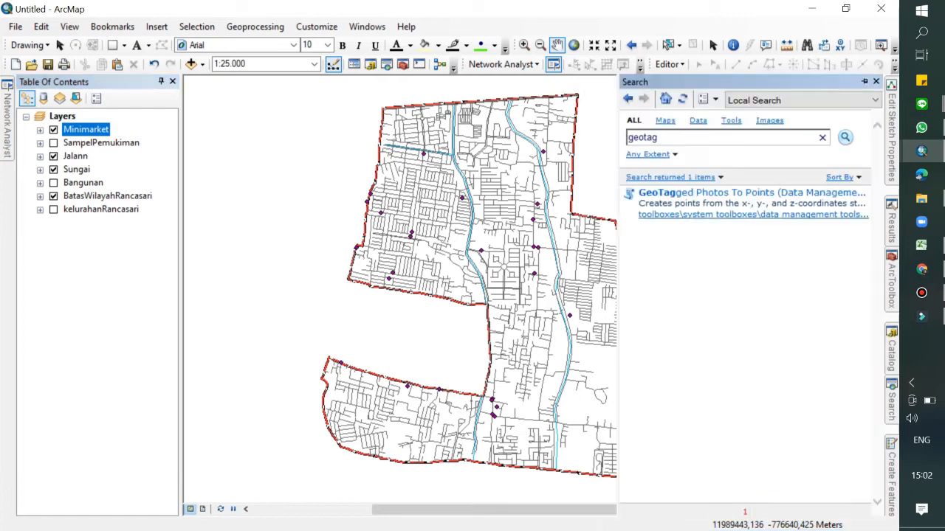
click(751, 193)
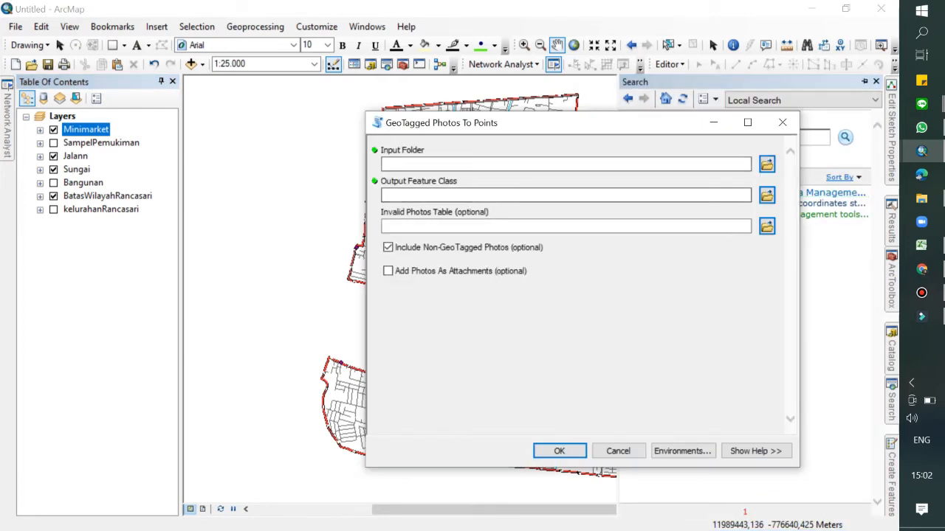
click(766, 164)
click(436, 235)
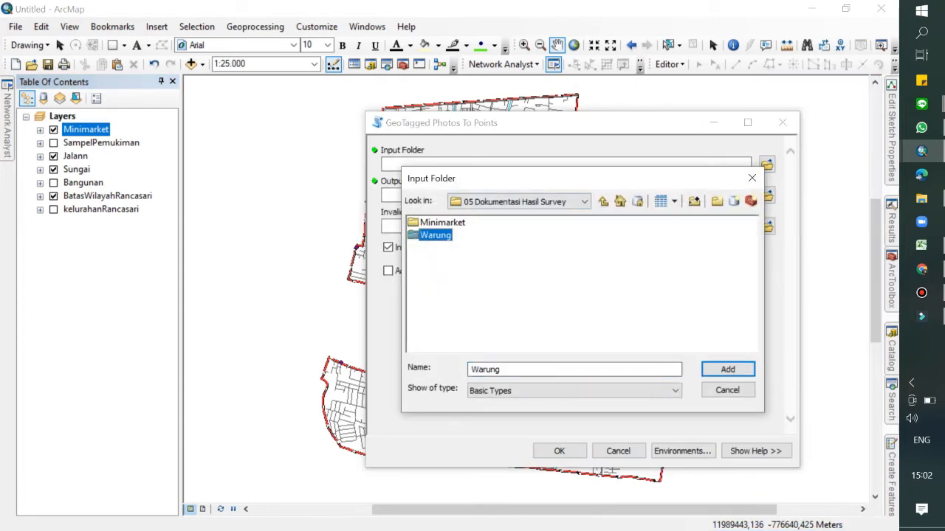
click(727, 369)
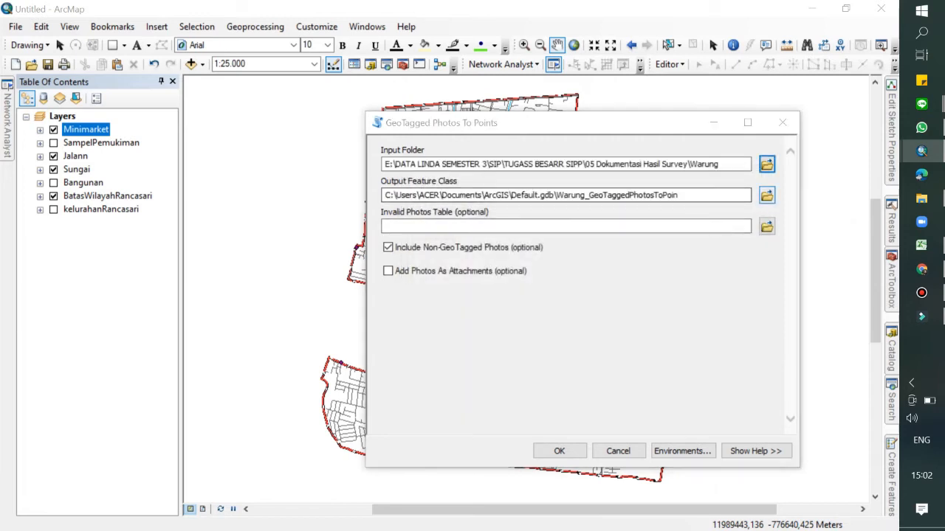
Set the output feature class to Warung in Geotagging.gdb and run the conversion with photos added as attachments
click(767, 195)
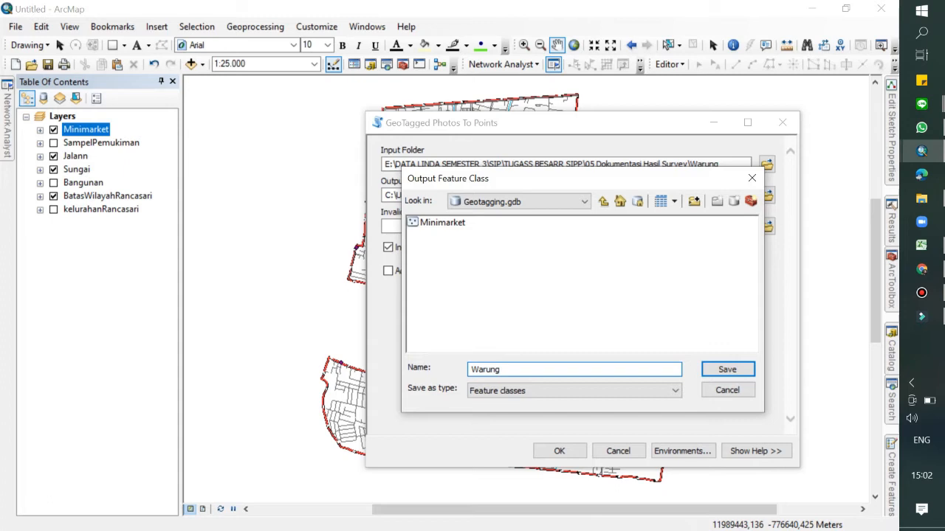
key(Return)
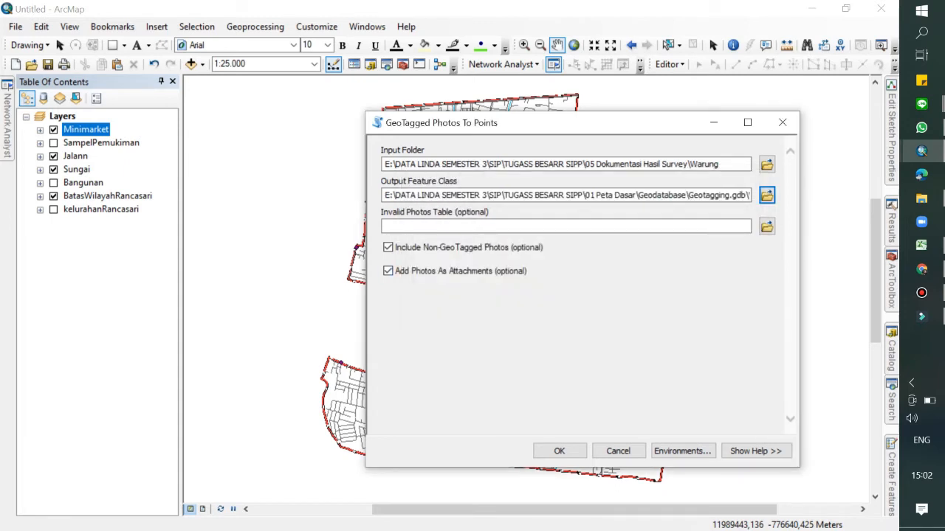
click(559, 451)
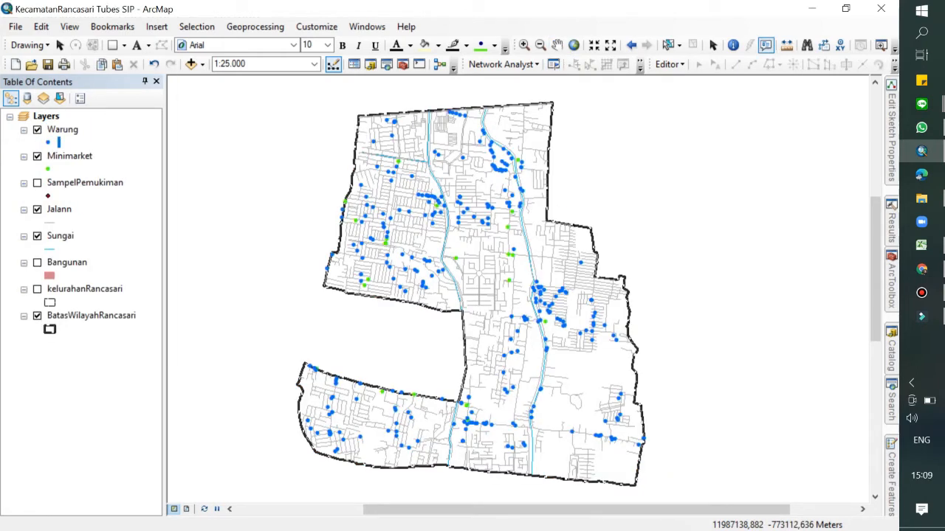
Examine the survey photos attached to three Warung points on the map and close their pop-ups
scroll(516, 276, up, 5)
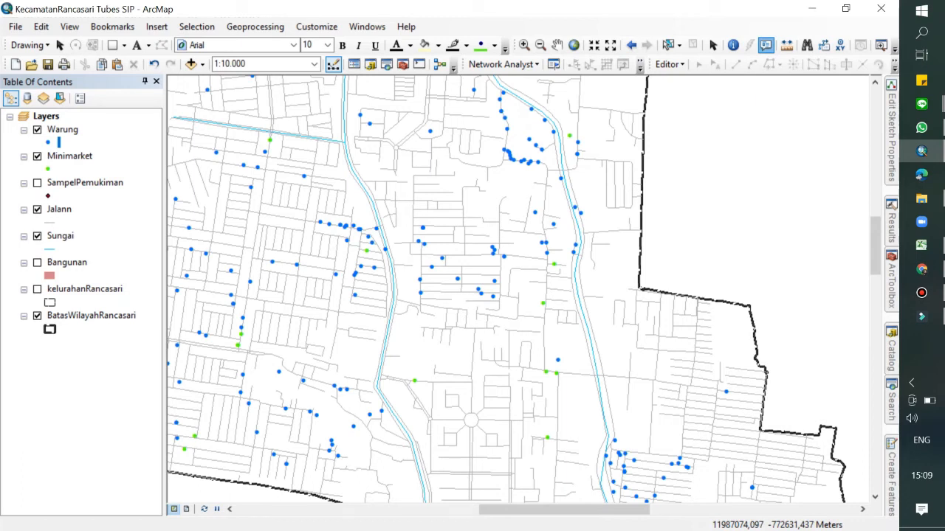
scroll(516, 275, up, 4)
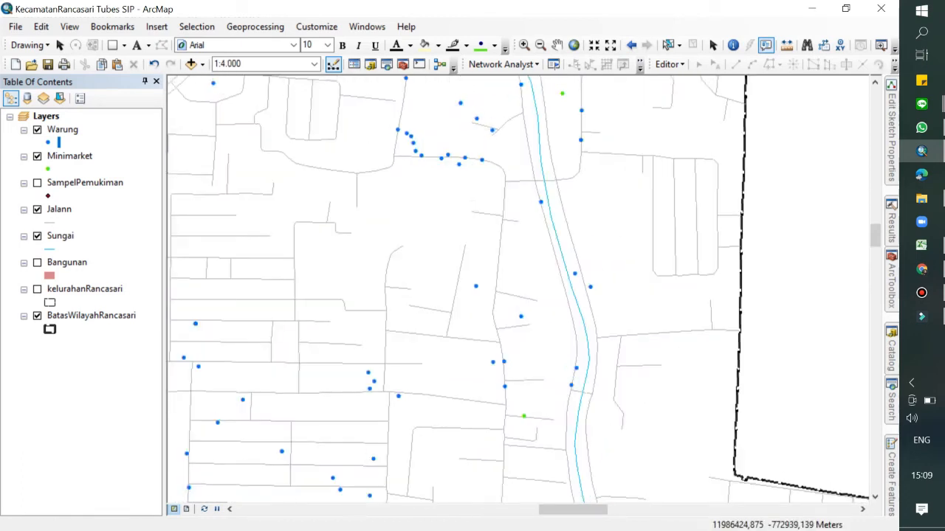
click(482, 160)
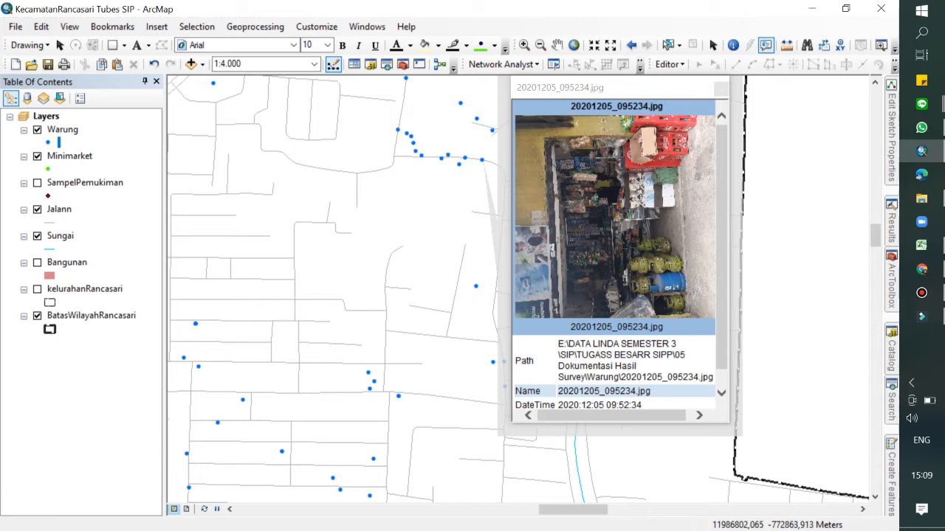
click(369, 372)
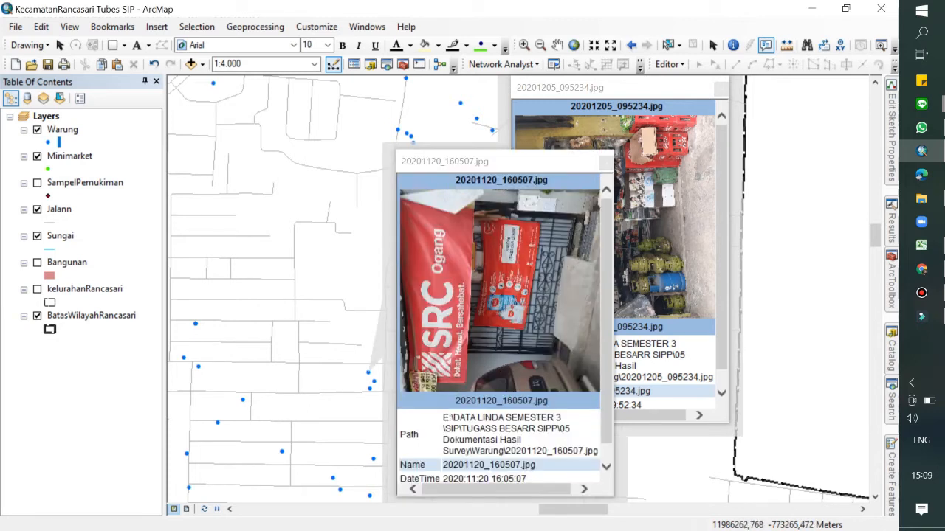
click(374, 381)
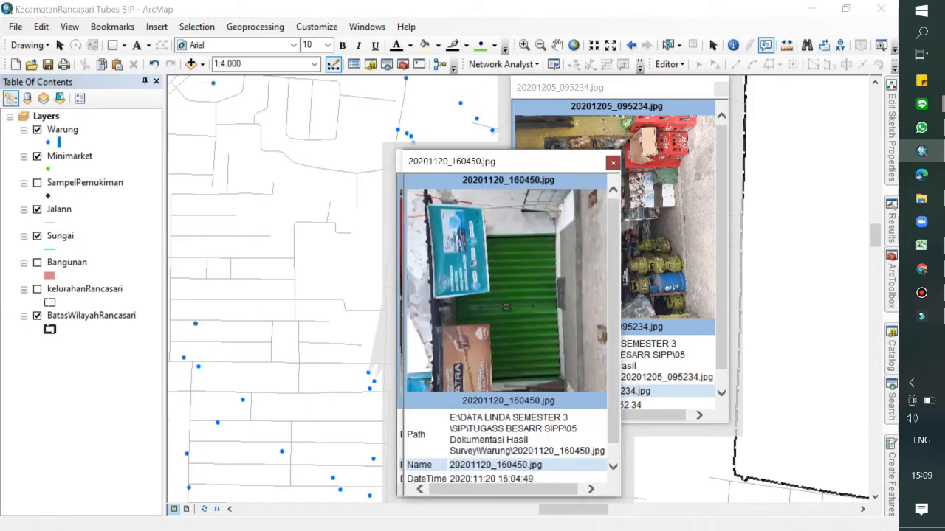
click(613, 162)
click(721, 89)
click(607, 162)
Examine the photo attached to a Minimarket point and the spread of survey points across the whole kecamatan
scroll(501, 298, up, 1)
scroll(503, 298, up, 3)
scroll(214, 405, down, 5)
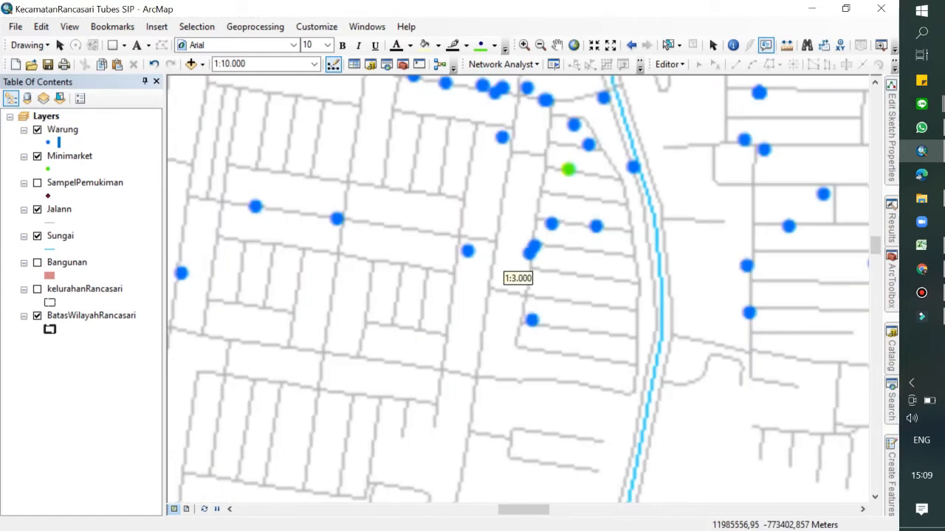
click(571, 171)
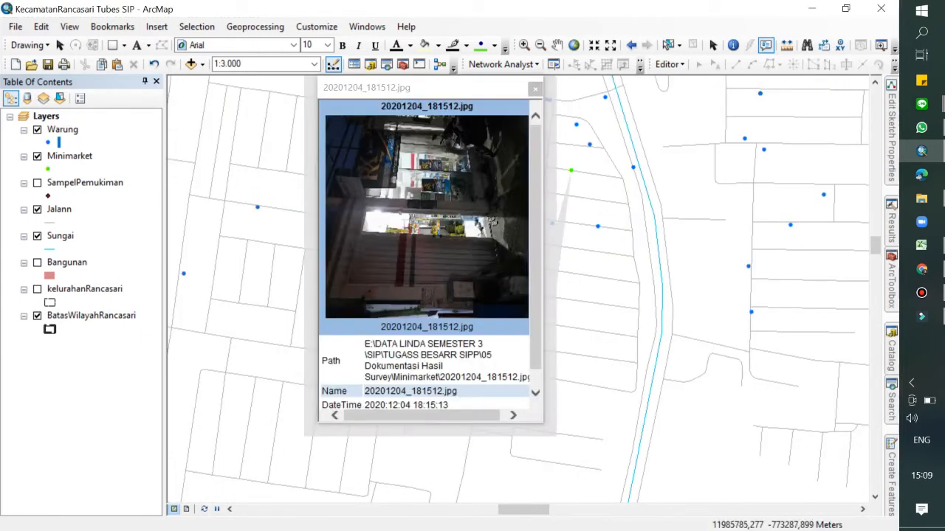
click(535, 88)
scroll(517, 276, up, 3)
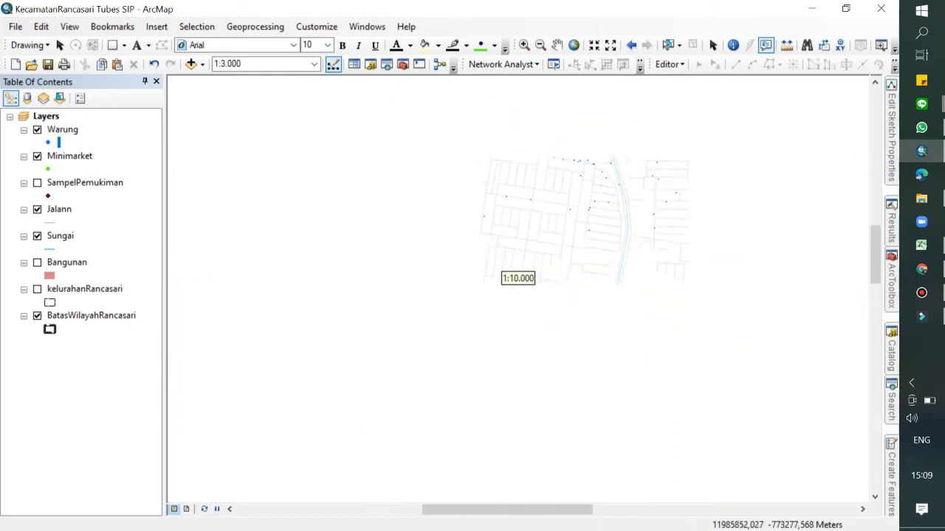
scroll(633, 183, up, 1)
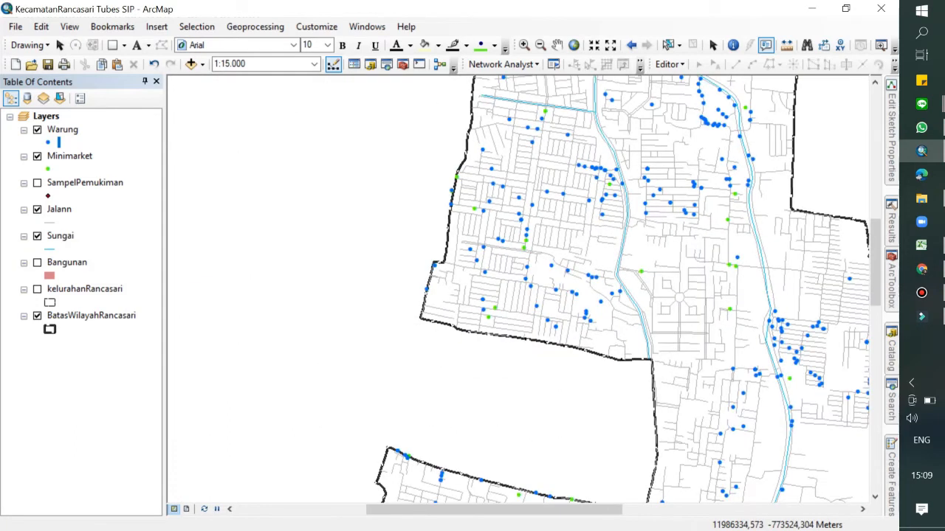
drag(706, 232, 568, 265)
scroll(527, 274, up, 1)
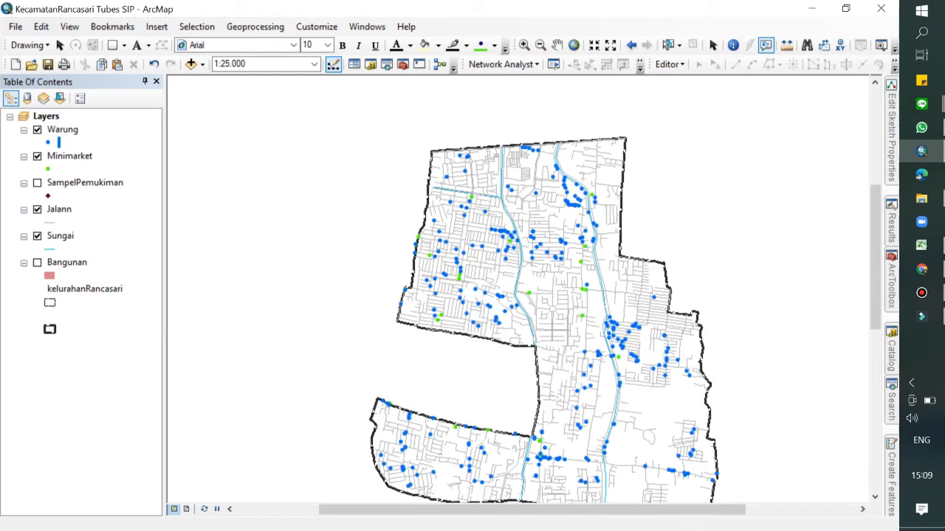
drag(617, 143, 592, 95)
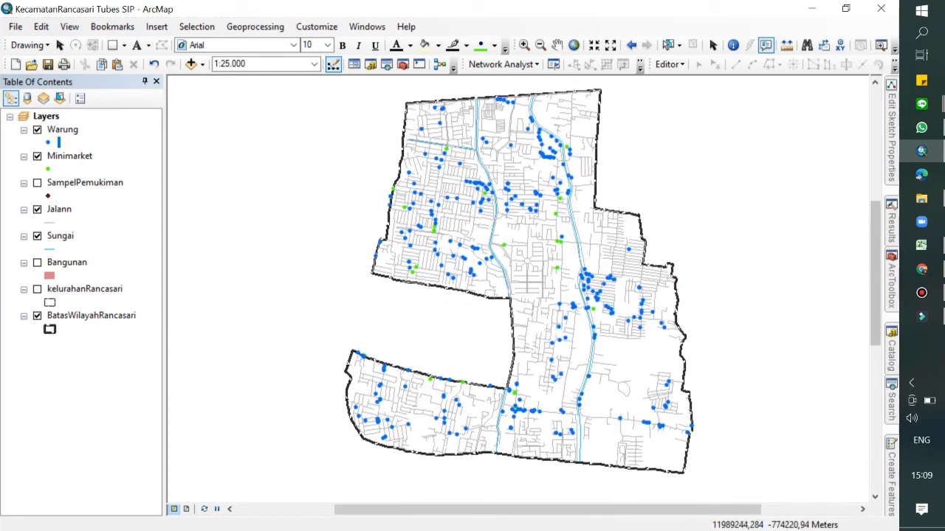
Start a new network dataset in the OutputPetaDasar feature dataset, keeping the name OutputPetaDasar_ND and version 10.1
mouse_move(892, 350)
click(685, 272)
click(753, 309)
right_click(730, 309)
mouse_move(765, 419)
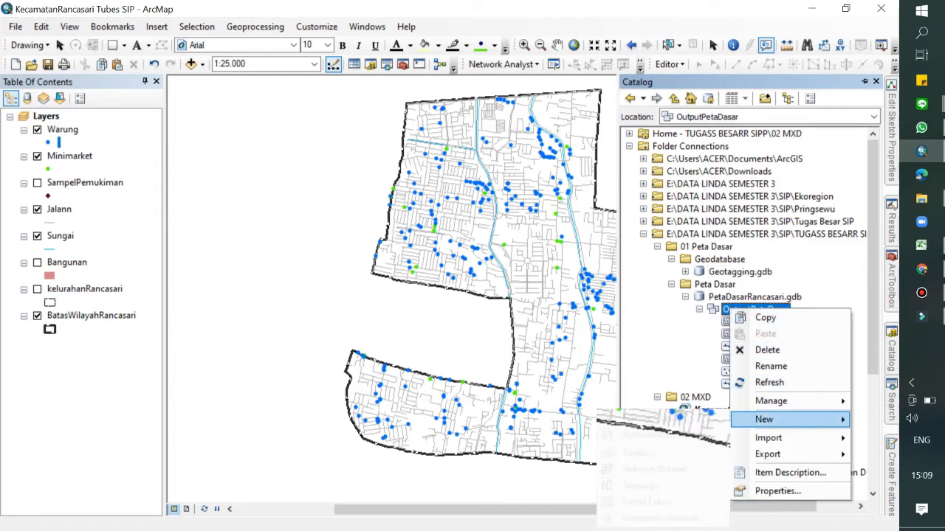
click(657, 469)
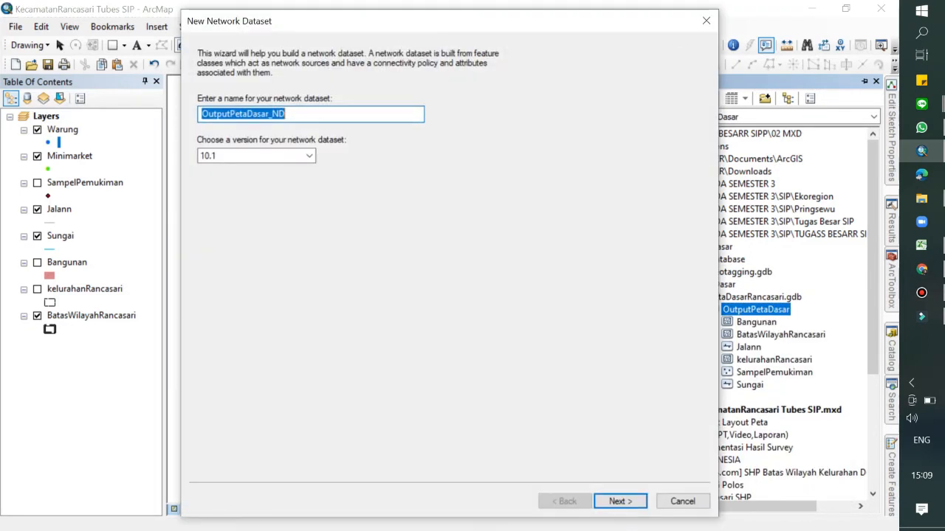
click(286, 114)
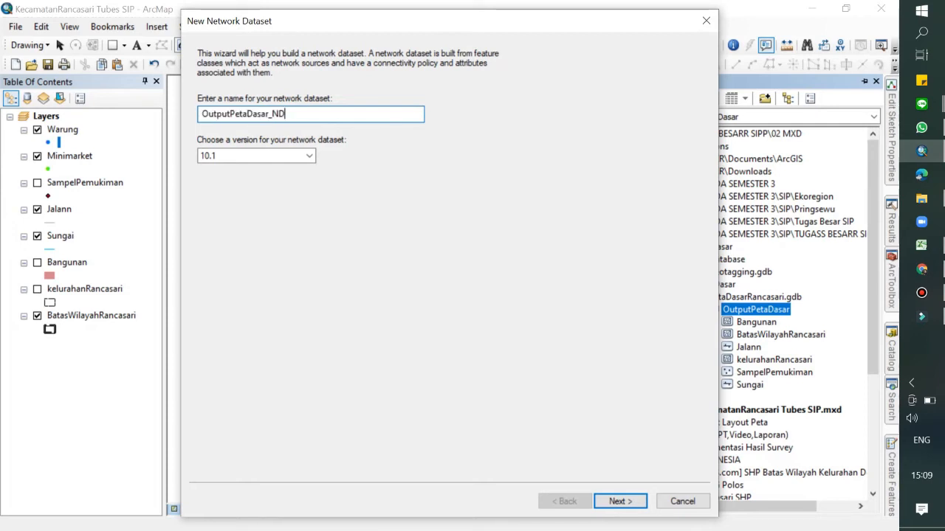
key(Return)
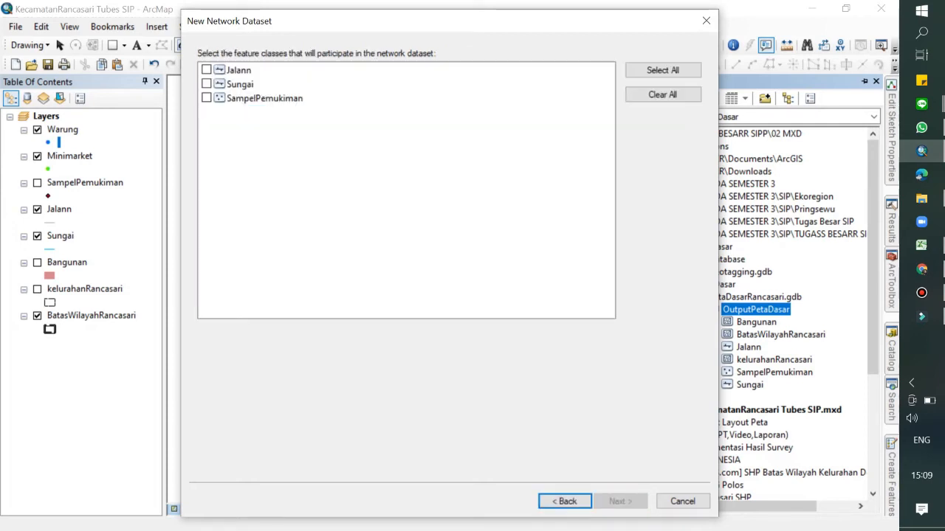
Include only Jalann in the network dataset, with global turns and the default connectivity, elevation, Length and Oneway attribute settings
click(207, 70)
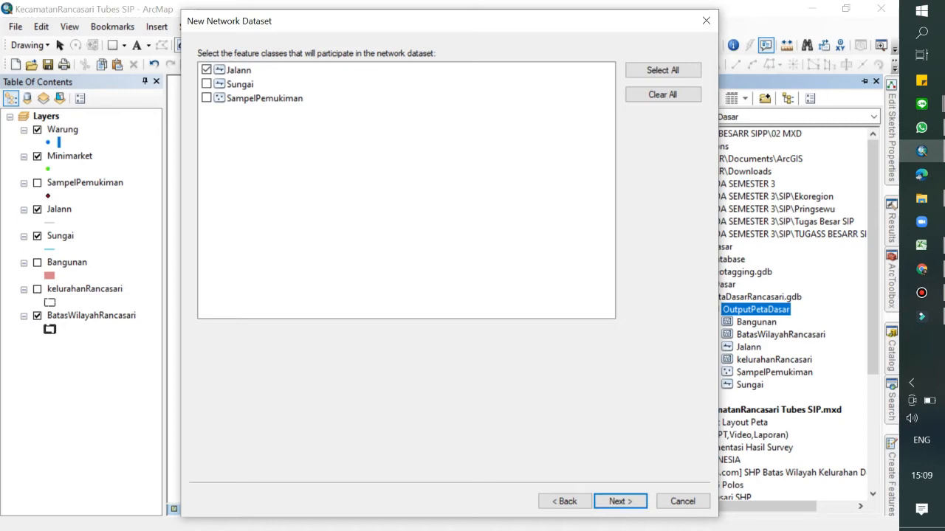
click(621, 502)
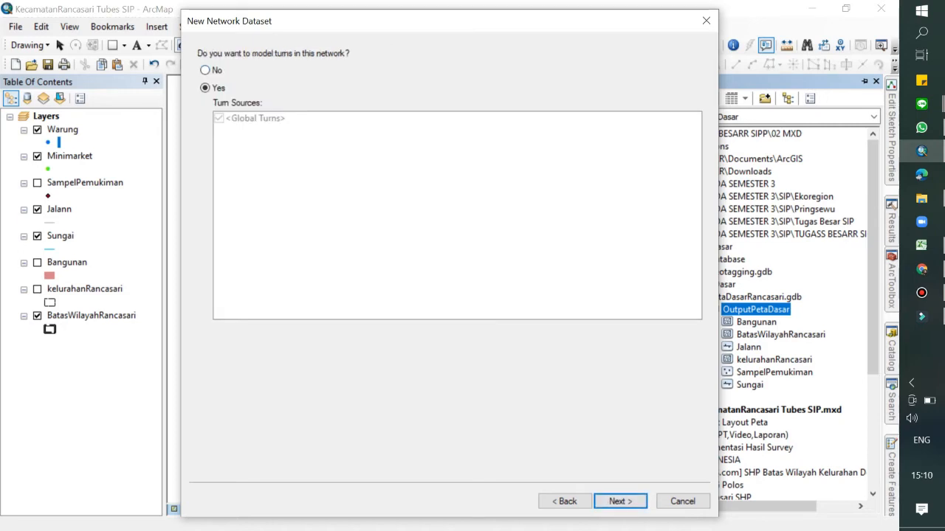
key(Return)
key(Return)
key(Return)
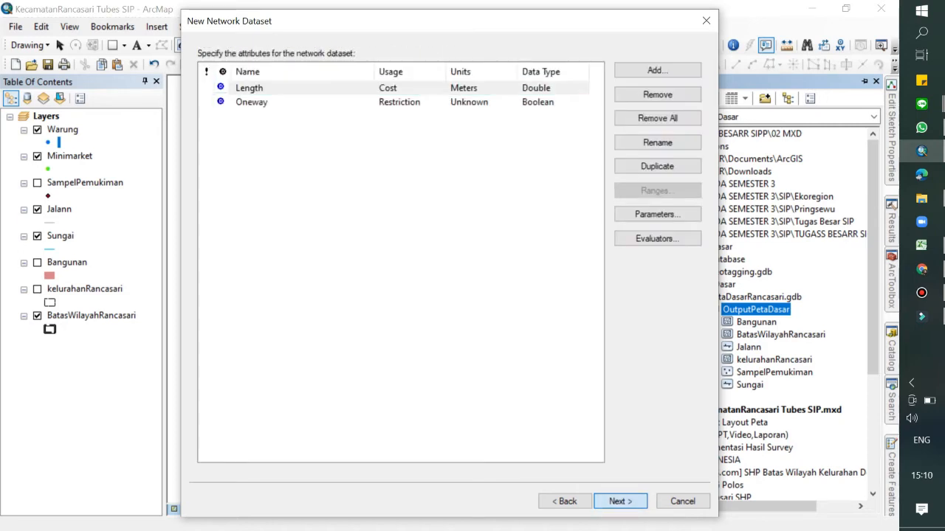
key(Return)
key(Return)
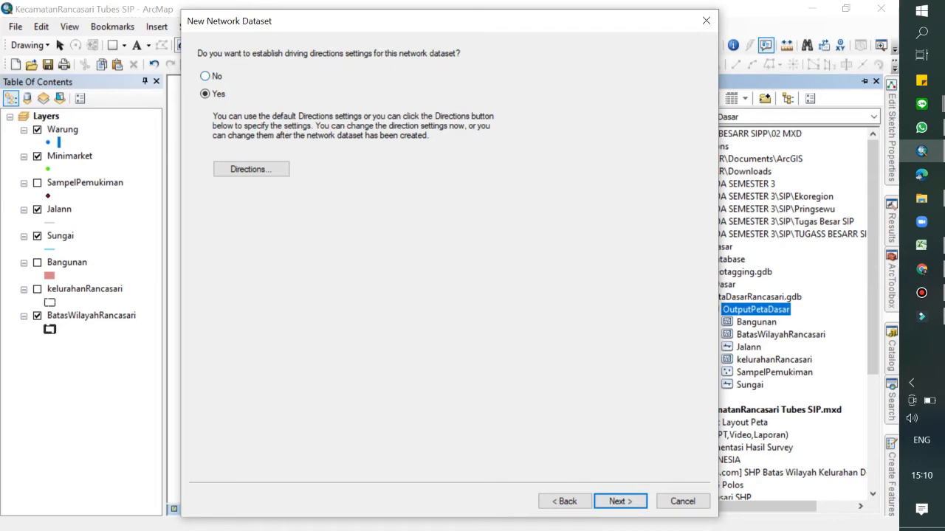
Disable driving directions, leave the service area index off, and finish creating the network dataset
click(206, 76)
key(Return)
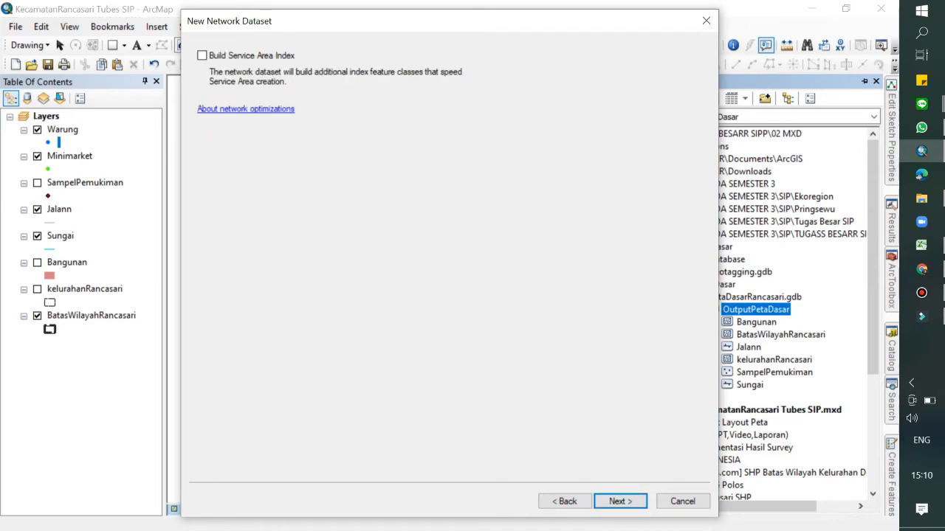
key(Return)
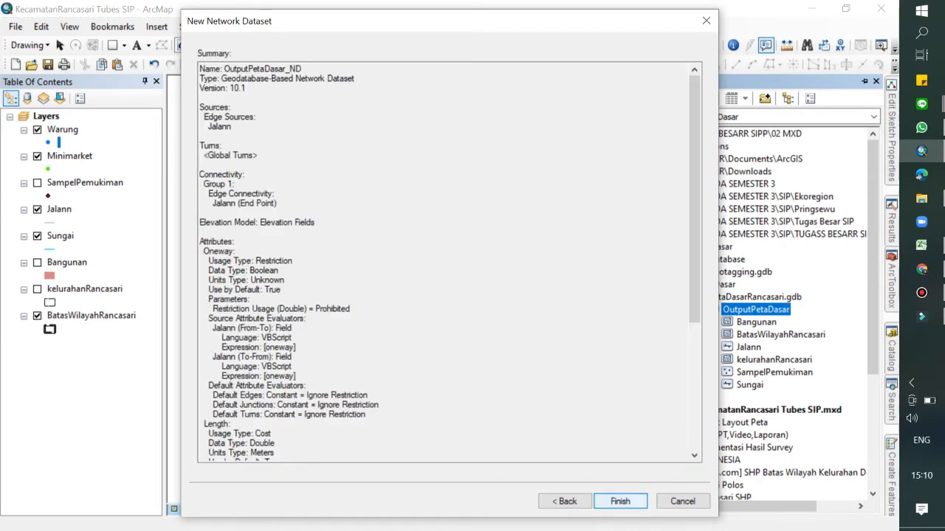
key(Return)
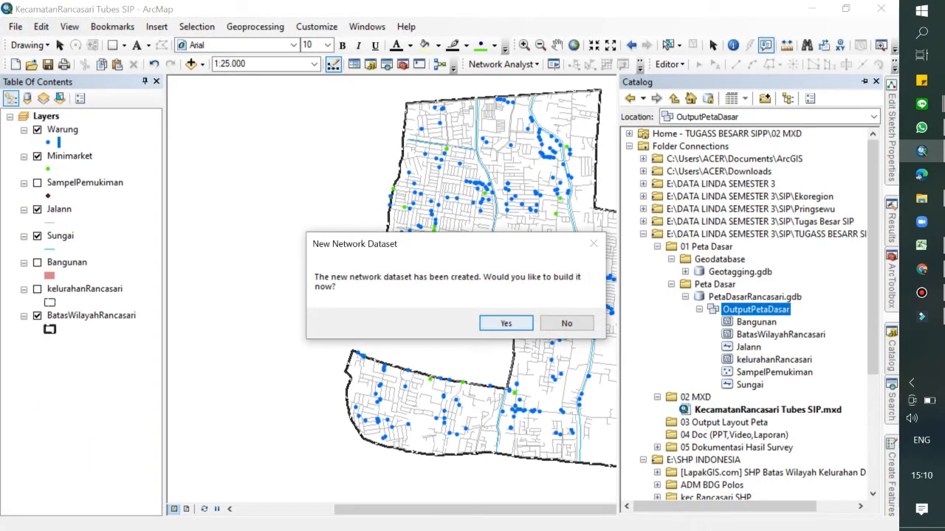
Build the network dataset, add it to the map with its participating feature classes, and hide the junctions layer
key(Return)
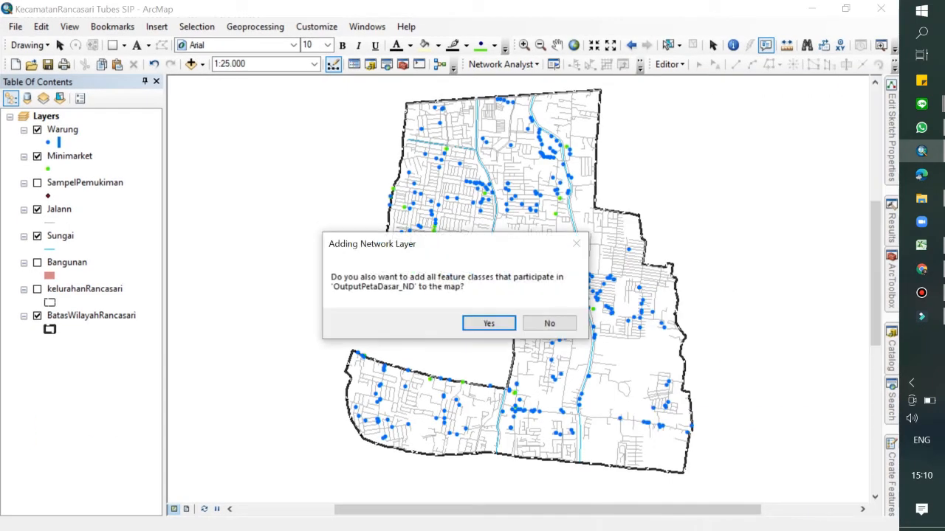
key(Return)
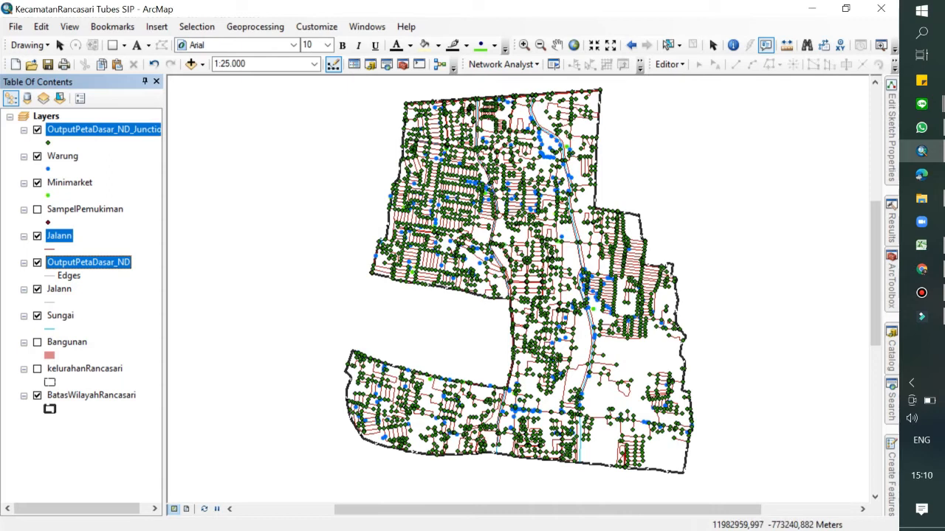
click(37, 130)
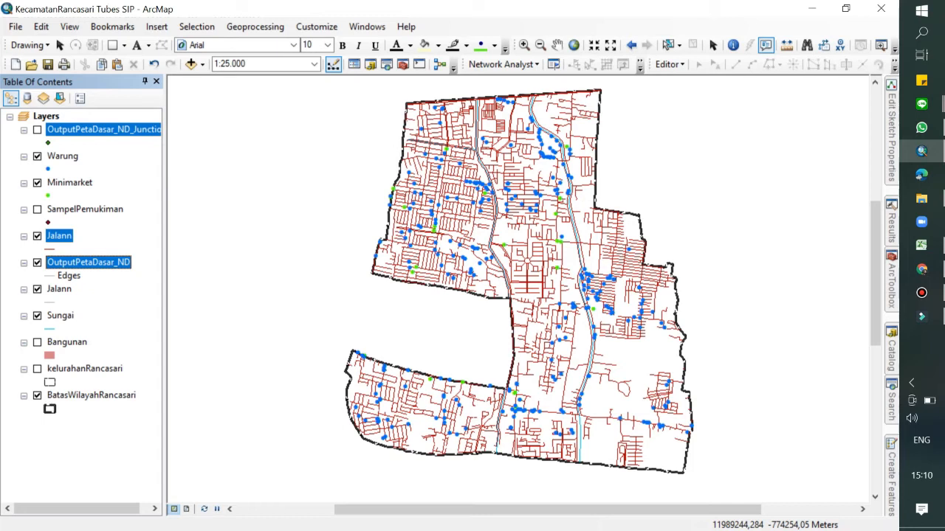
Start a new topology in the OutputPetaDasar feature dataset, keeping the name OutputPetaDasar_Topology and the default cluster tolerance
click(892, 355)
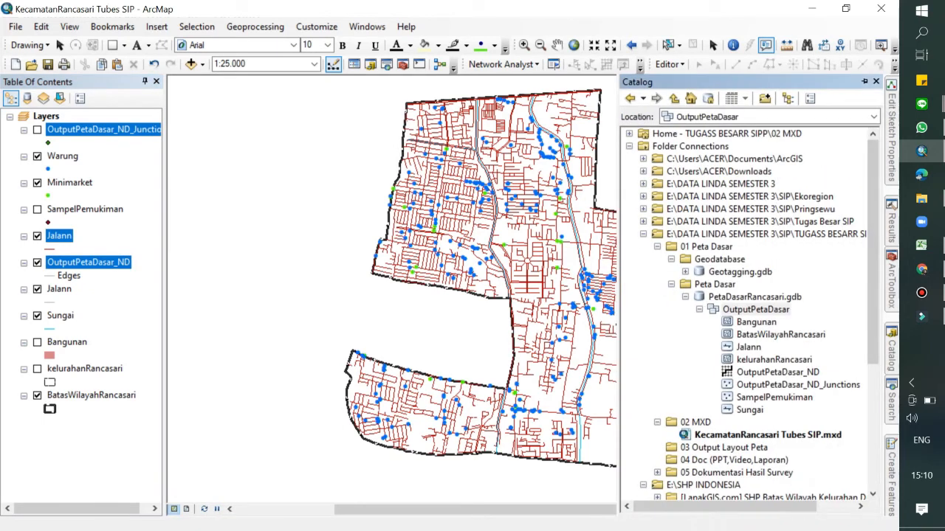
click(749, 348)
right_click(748, 347)
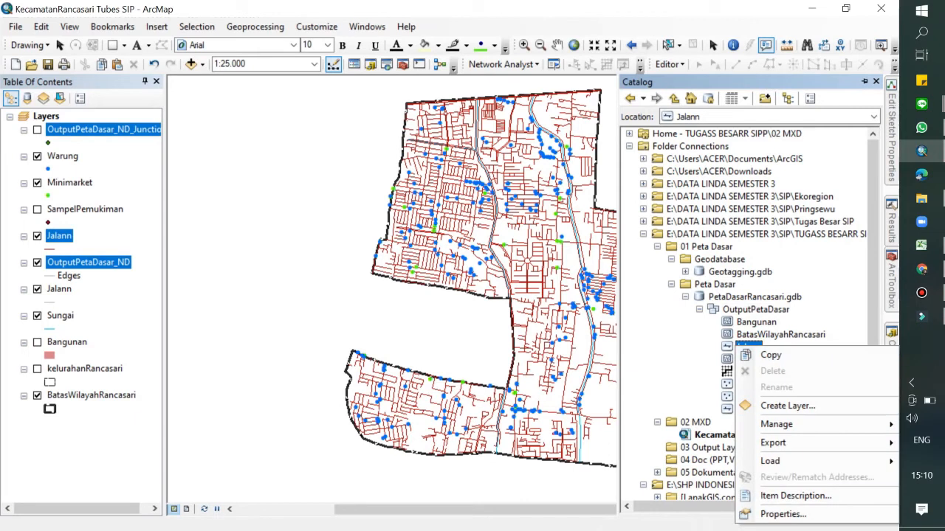
key(Escape)
click(726, 310)
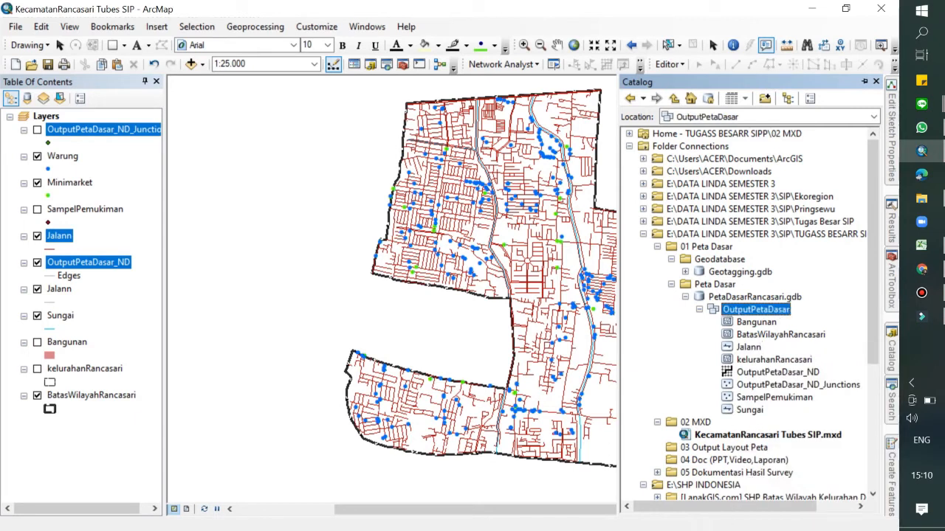
right_click(726, 310)
mouse_move(768, 420)
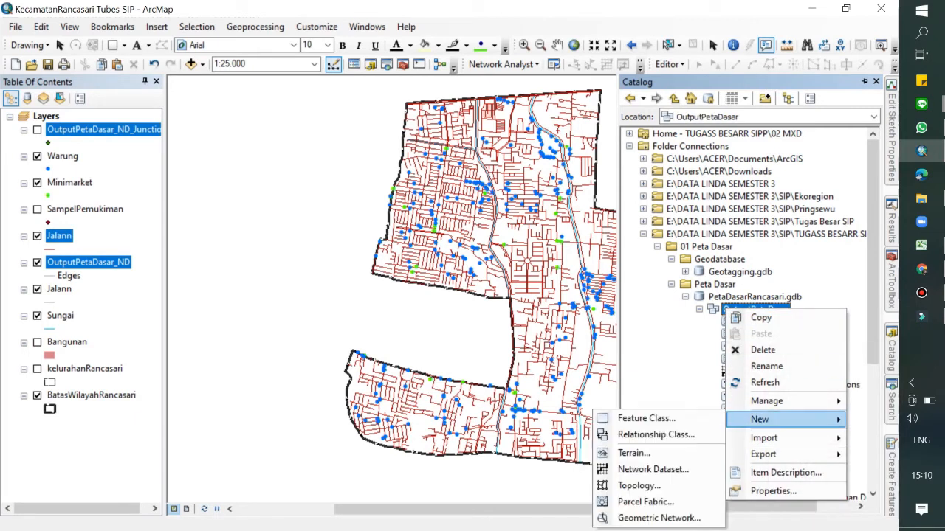
click(640, 485)
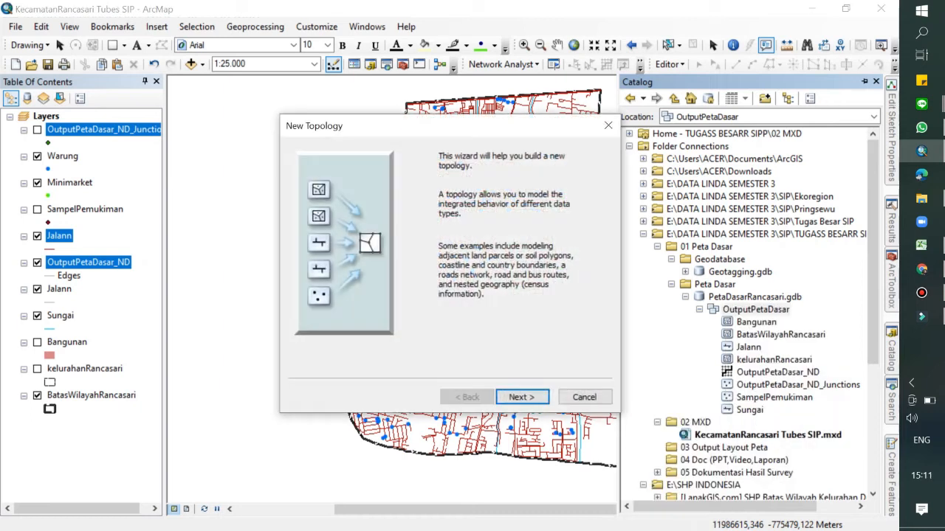
click(522, 397)
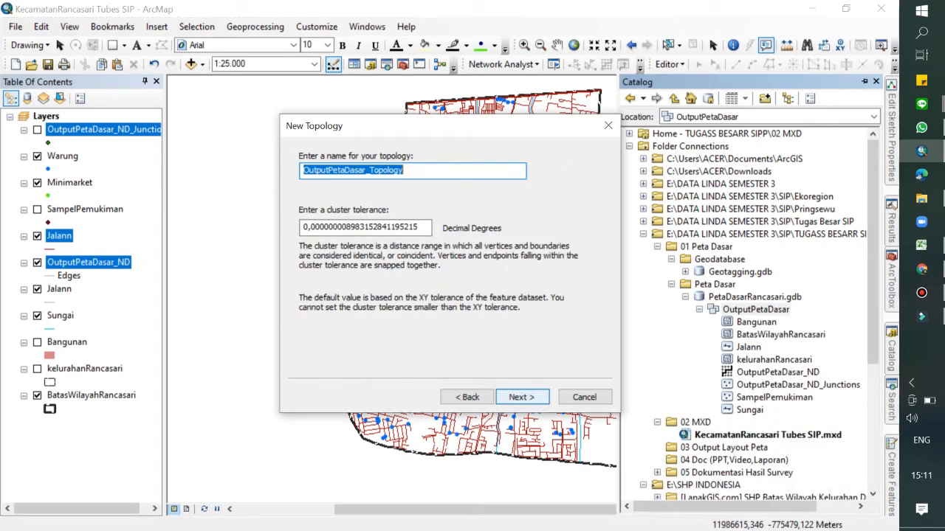
key(Return)
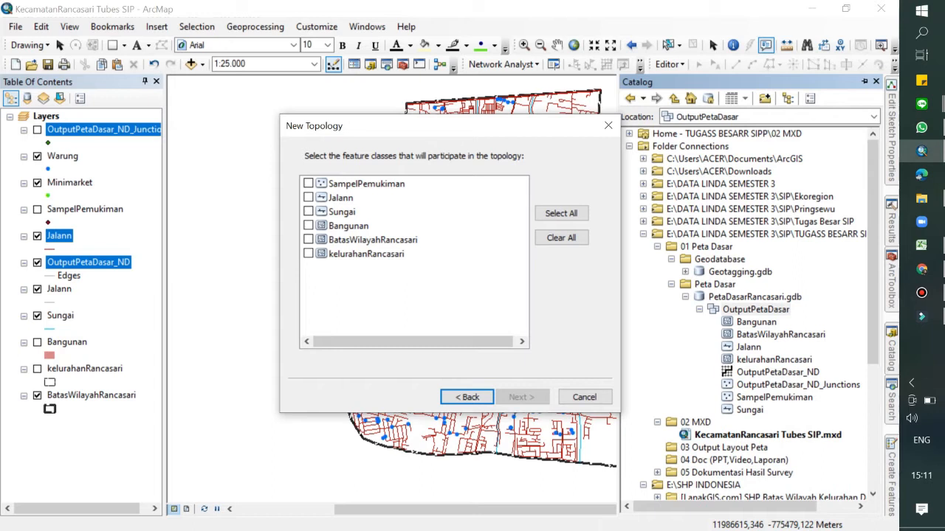
Include only the Jalann feature class in the topology and keep the default ranks
click(309, 198)
key(Return)
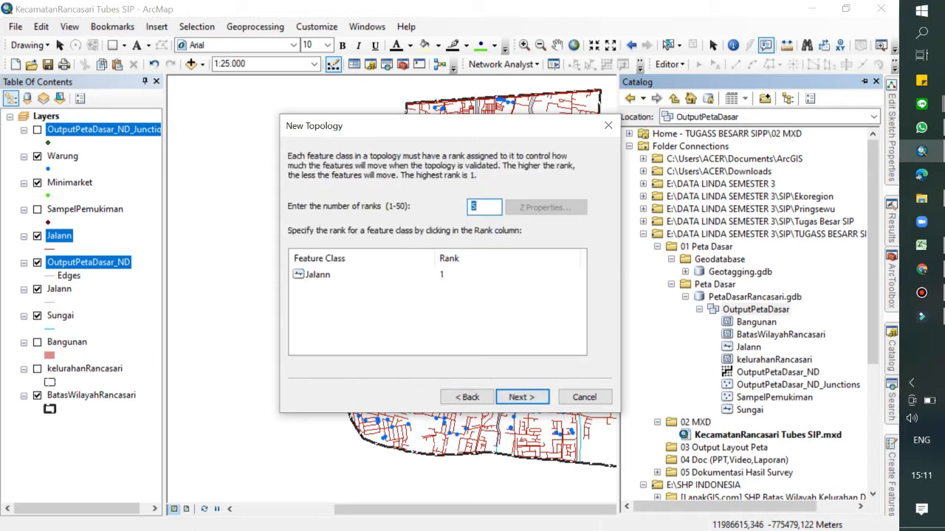
click(522, 397)
Add the Must Not Overlap and Must Not Intersect rules for Jalann to the topology
click(572, 184)
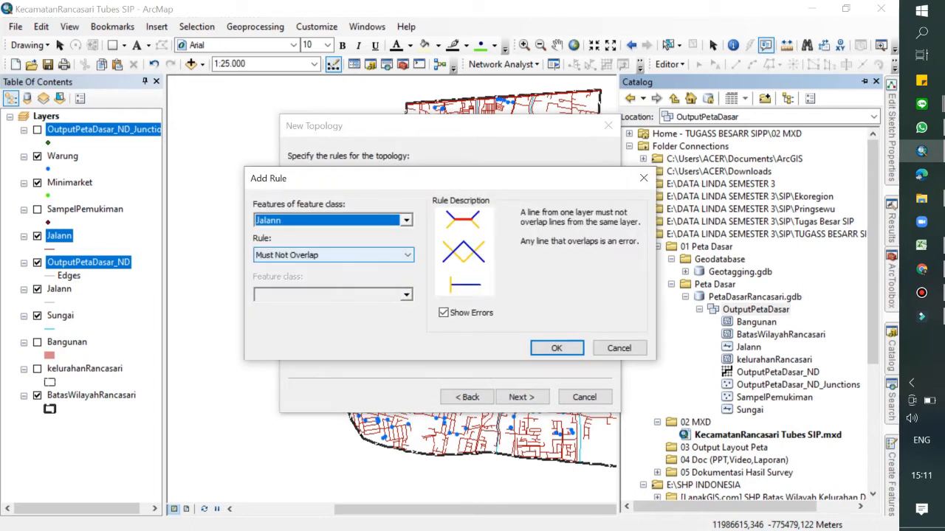
click(556, 347)
click(573, 184)
click(333, 254)
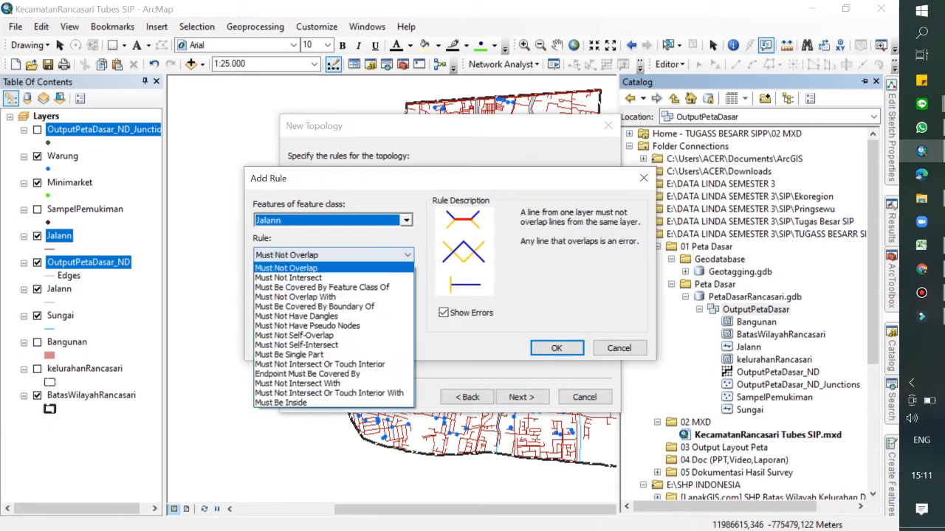
click(288, 269)
click(557, 348)
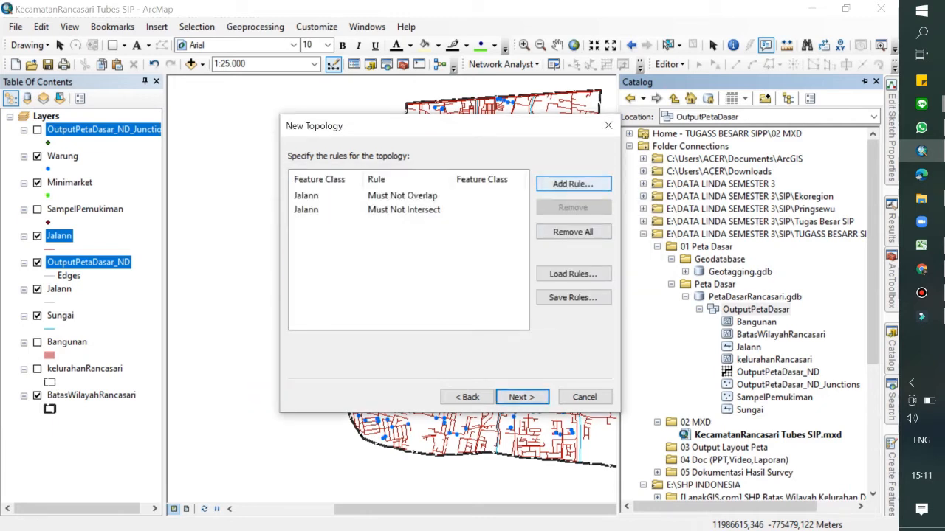
Add the Must Not Self-Overlap and Must Not Self-Intersect rules for Jalann to the topology
click(573, 184)
click(333, 255)
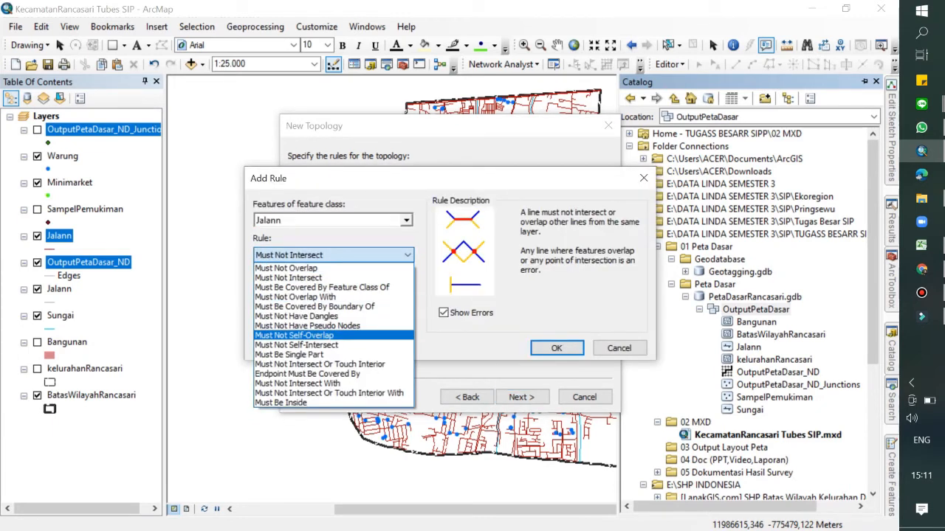
click(293, 335)
click(557, 348)
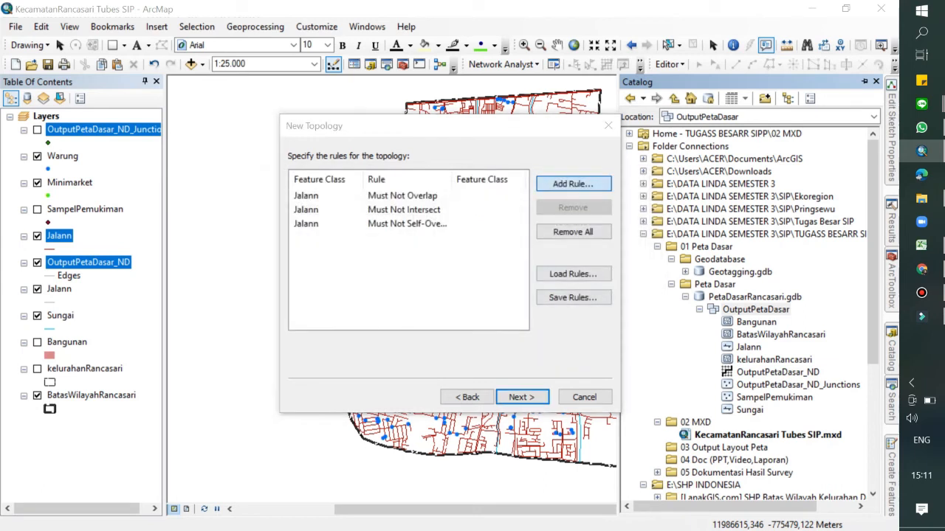
click(572, 183)
click(333, 254)
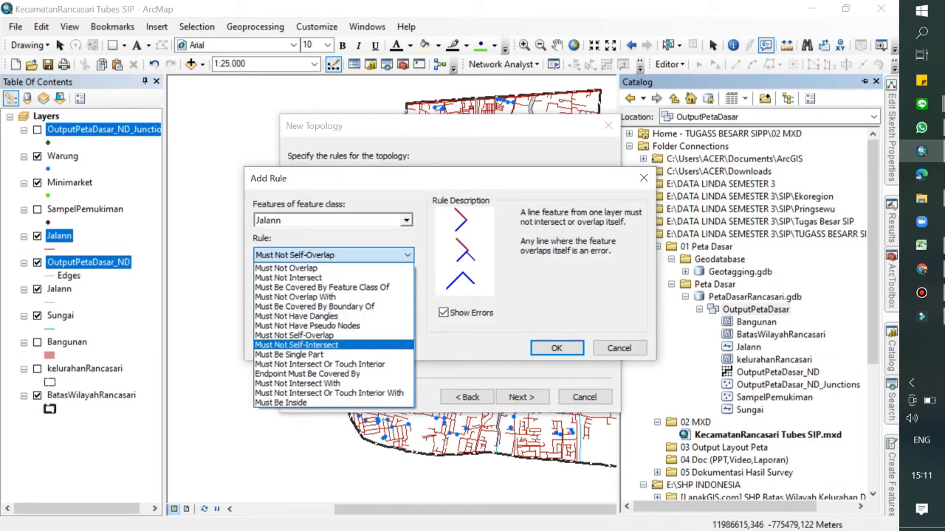
click(296, 345)
click(557, 348)
Finish creating the topology, validate it, and add it to the map with its participating feature class
click(520, 397)
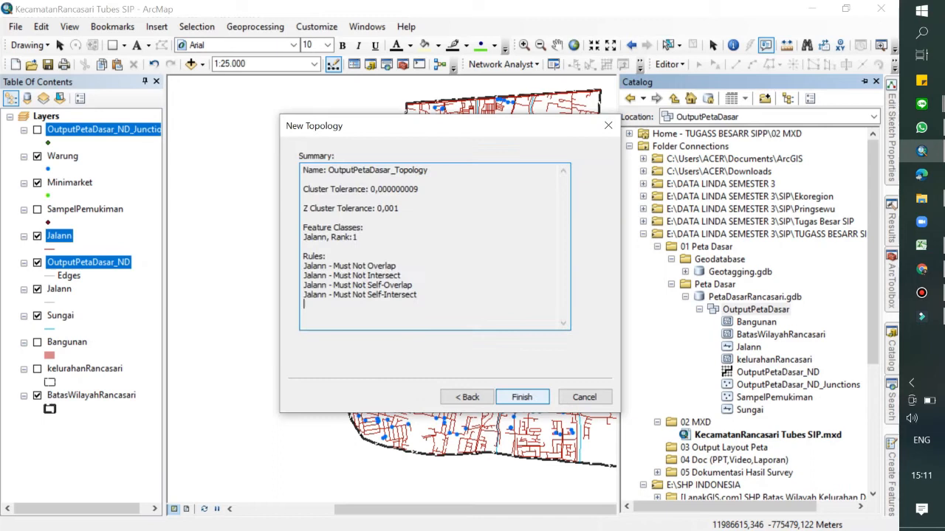
click(521, 397)
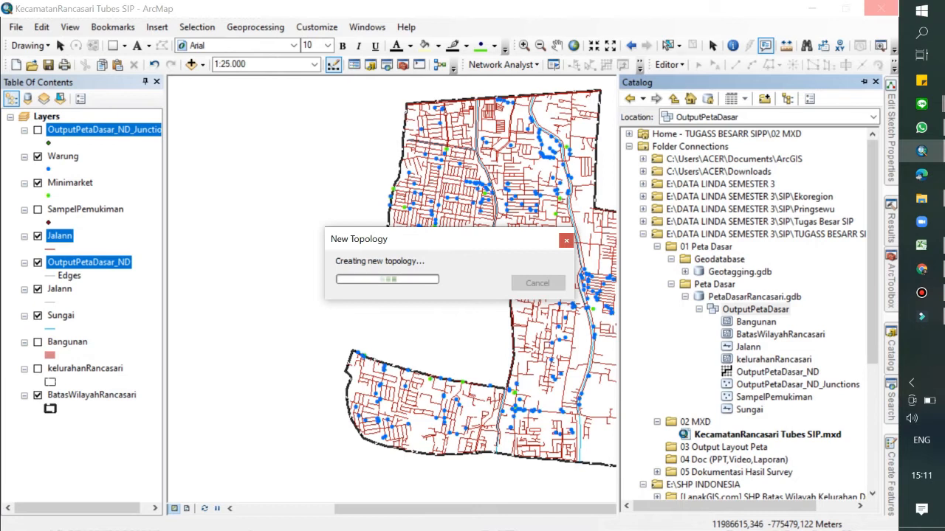
click(505, 319)
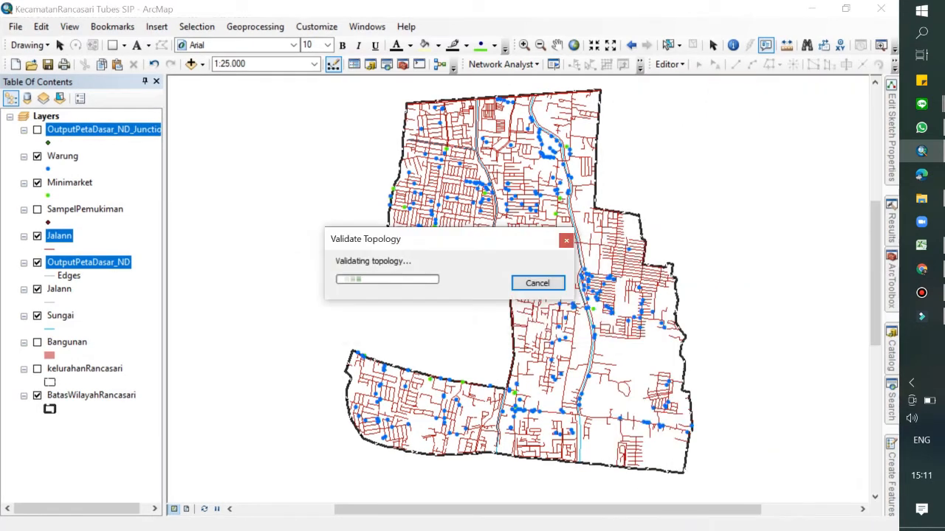
mouse_move(891, 353)
click(790, 397)
drag(790, 397, 94, 124)
key(Return)
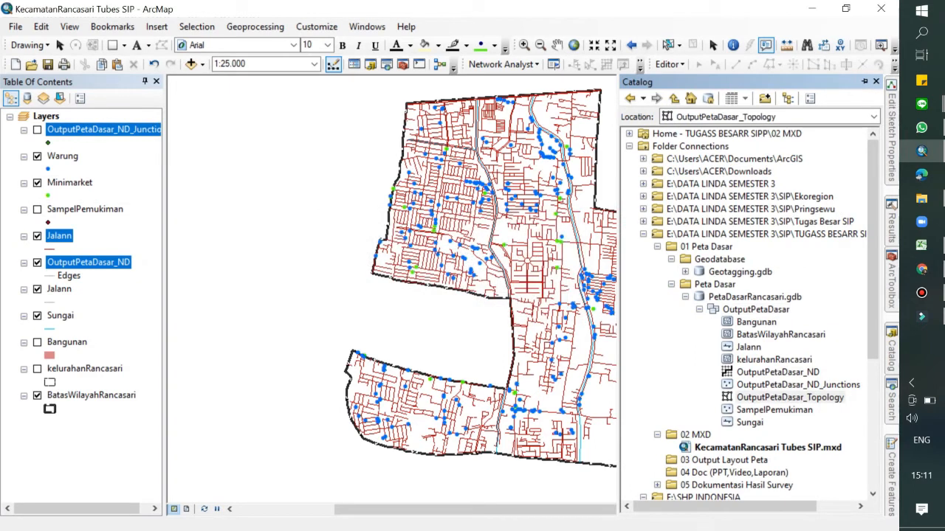
drag(517, 280, 460, 271)
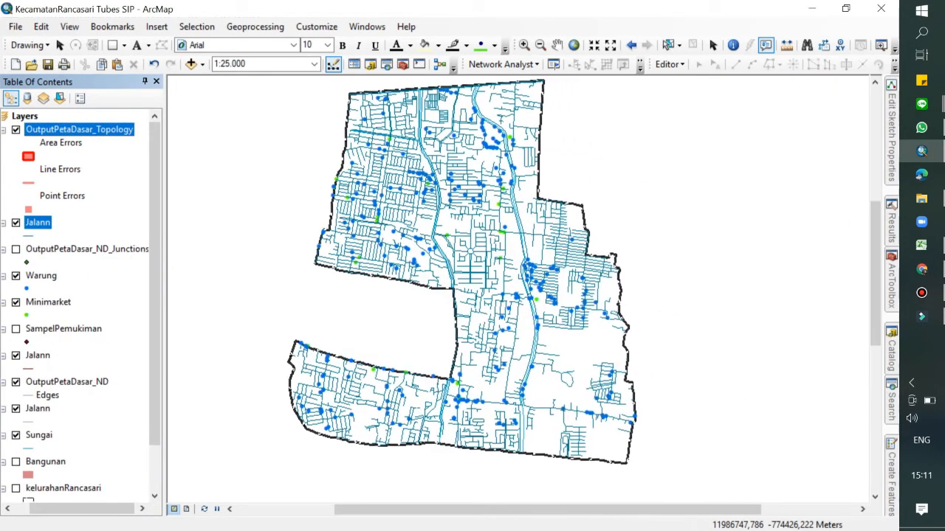
click(28, 183)
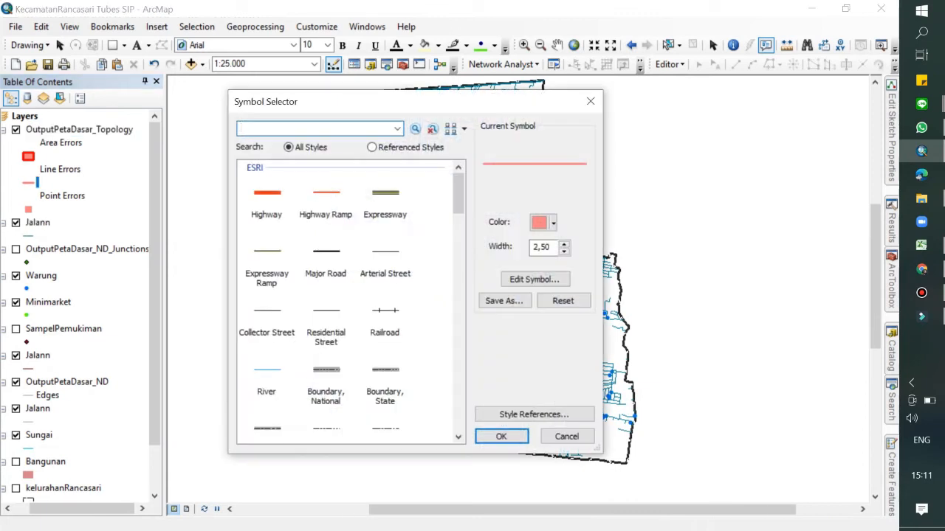
click(592, 101)
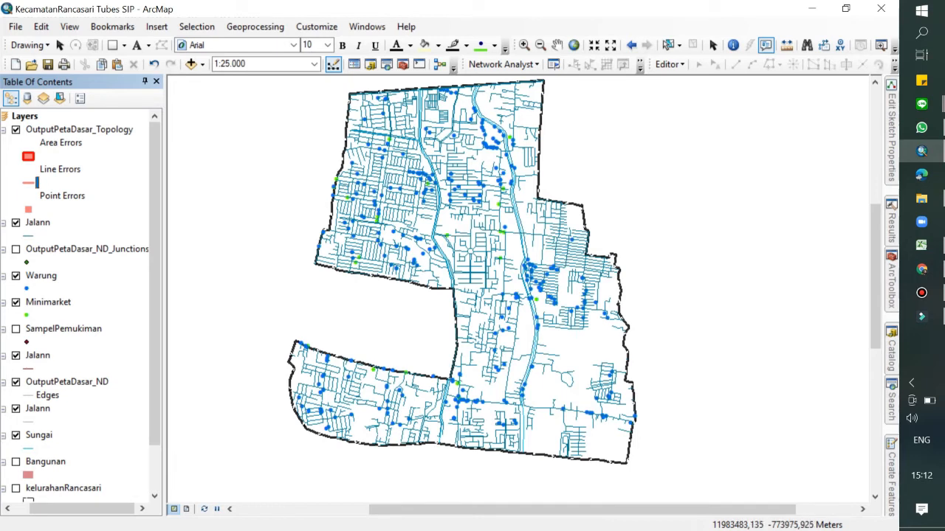
Remove the OutputPetaDasar_Topology layer from the map
drag(95, 509, 74, 510)
click(95, 129)
right_click(96, 130)
click(104, 148)
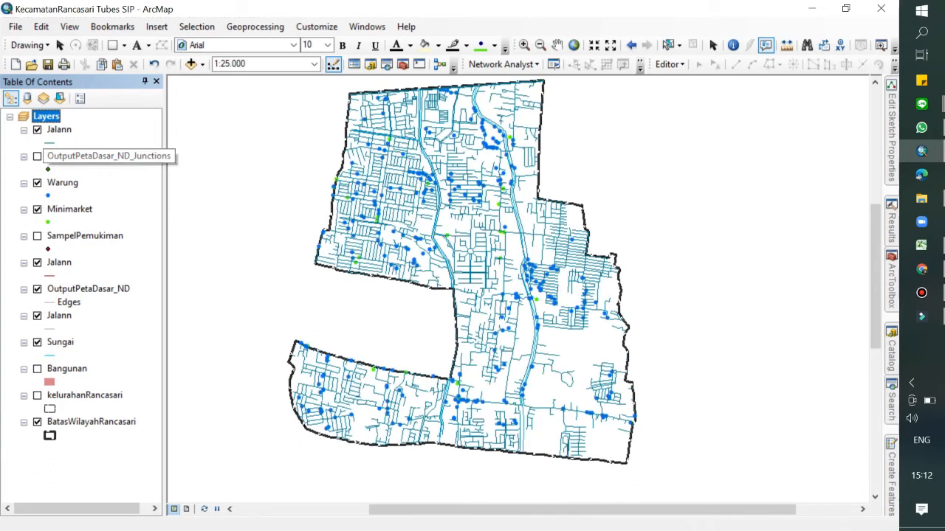
Collapse the legend symbols of all map layers except BatasWilayahRancasari
click(102, 157)
click(24, 157)
click(23, 130)
click(24, 156)
click(24, 170)
click(23, 183)
click(24, 196)
click(24, 209)
click(23, 223)
click(24, 236)
click(23, 236)
click(23, 263)
click(23, 276)
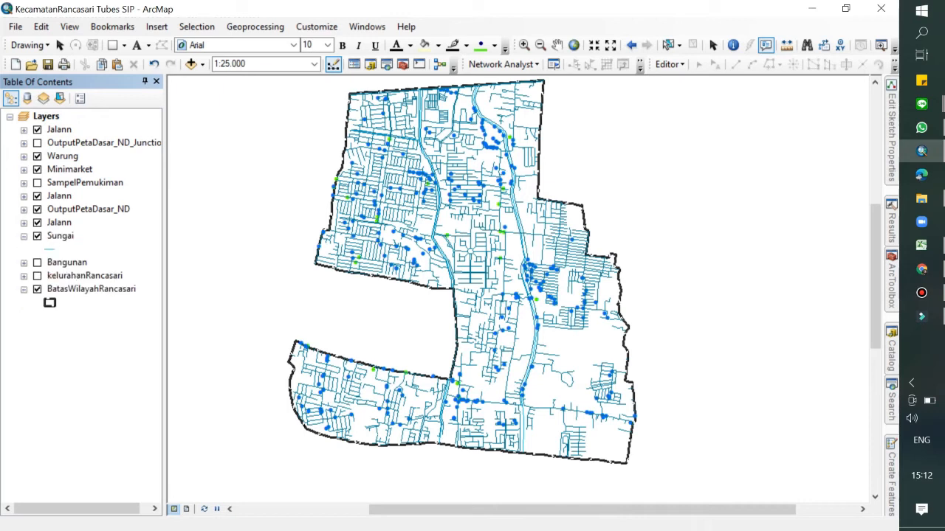
click(24, 236)
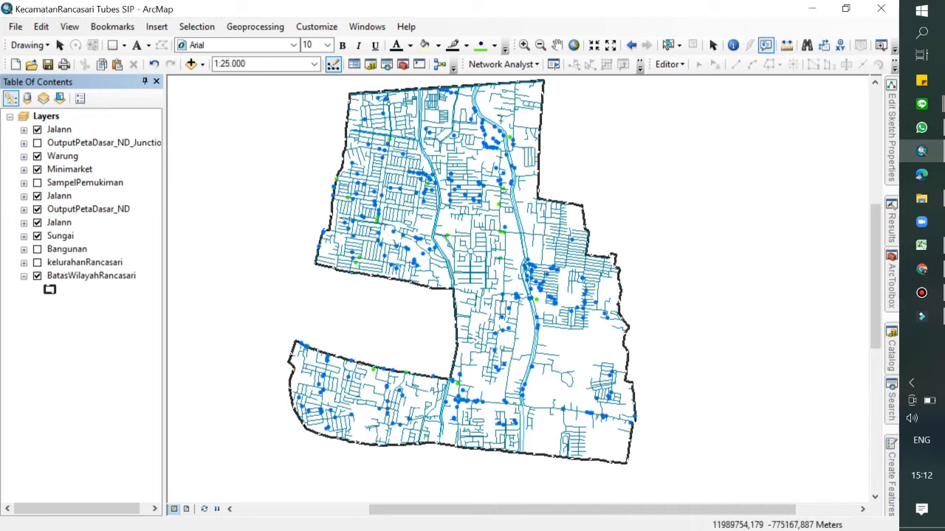
click(892, 354)
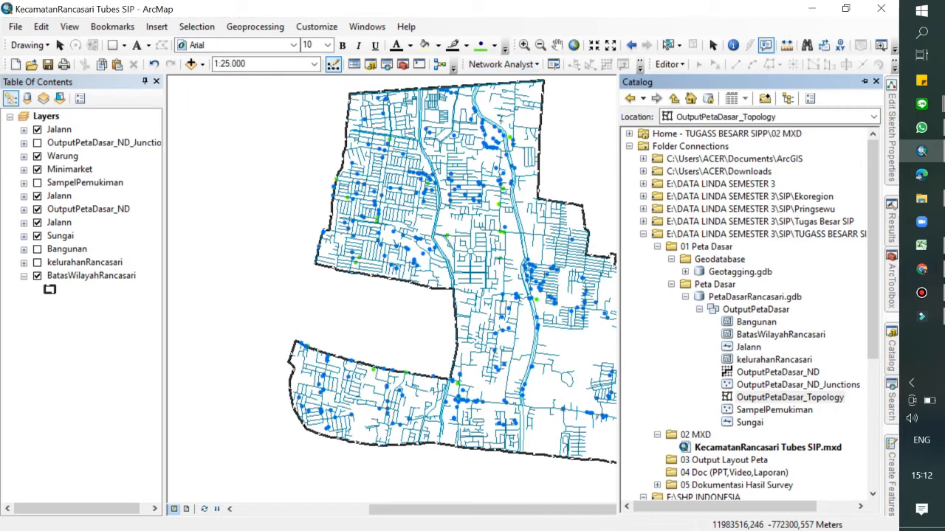
click(367, 27)
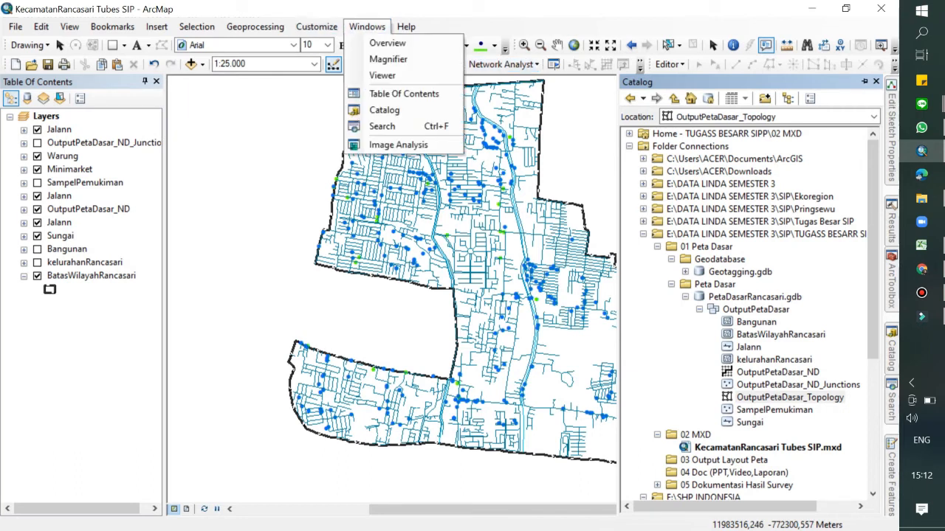
click(367, 27)
click(316, 26)
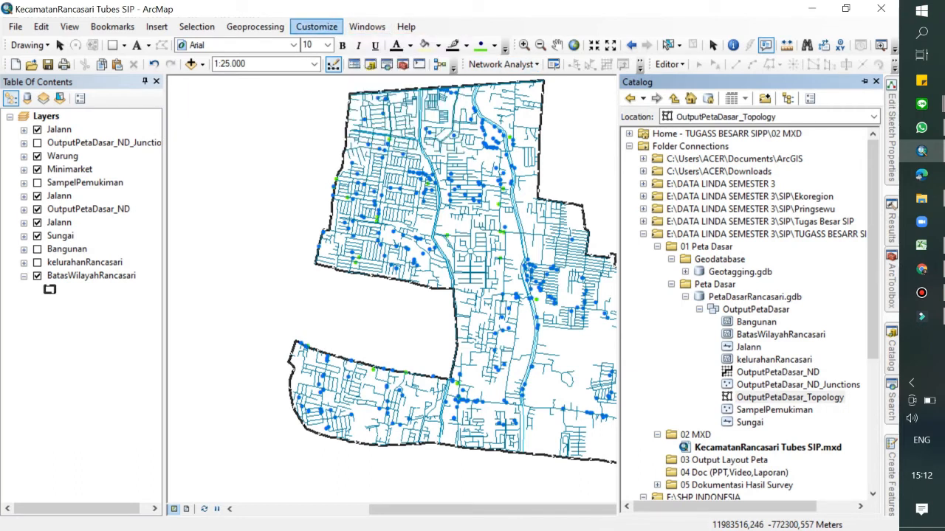
mouse_move(332, 42)
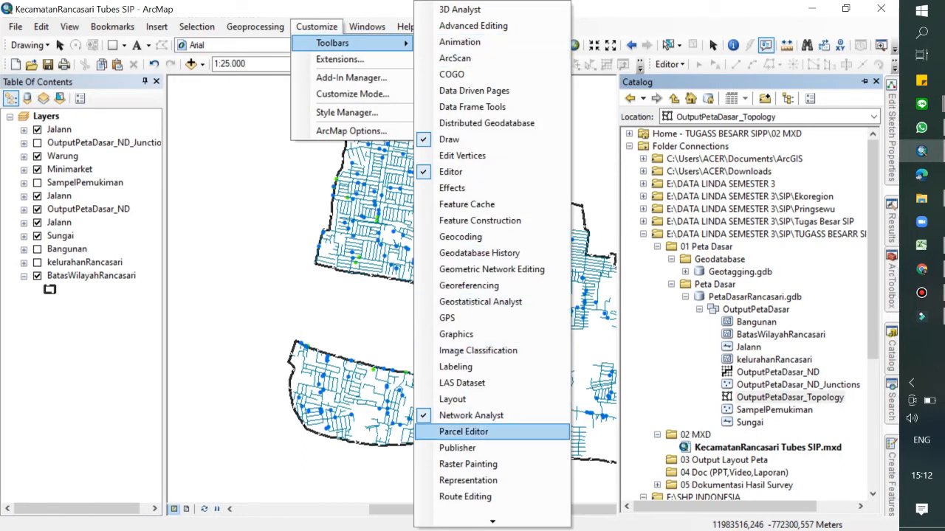
key(Escape)
key(Escape)
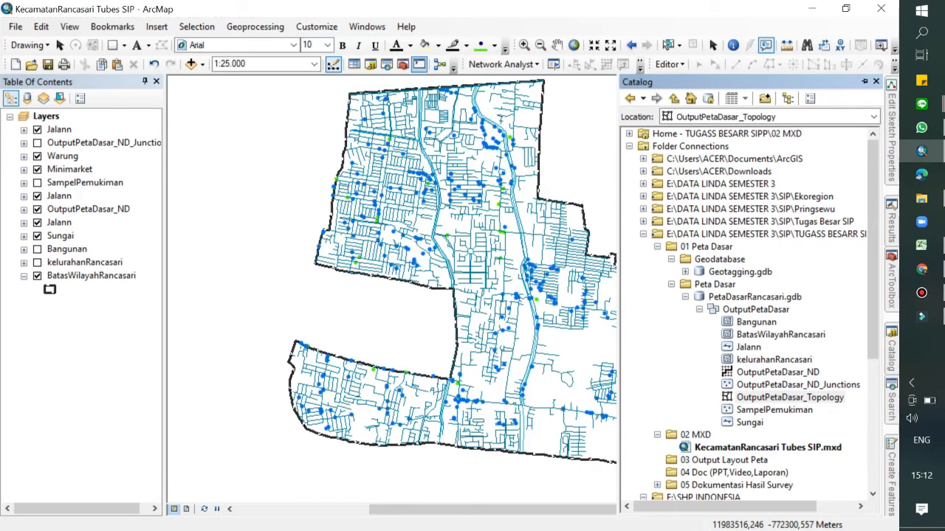
Create a new service area analysis layer and show the Network Analyst window with its network analysis classes
click(503, 64)
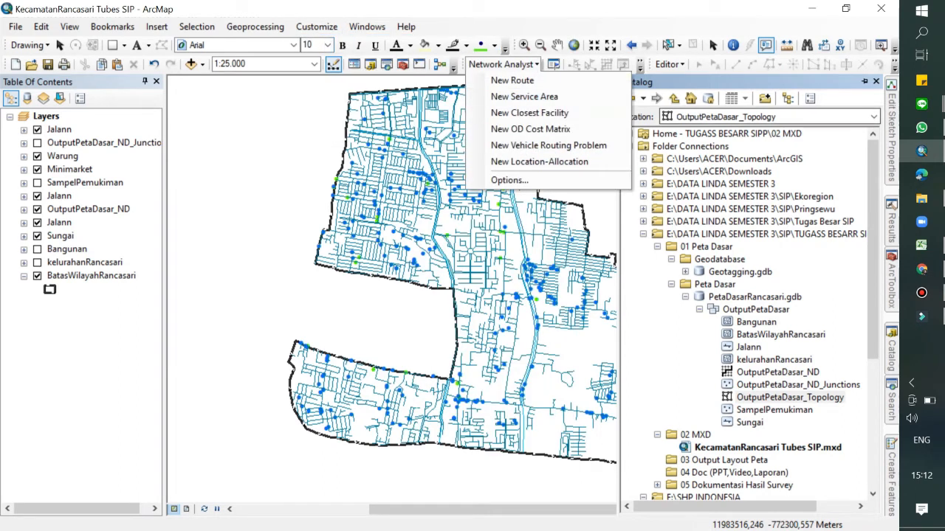
click(864, 82)
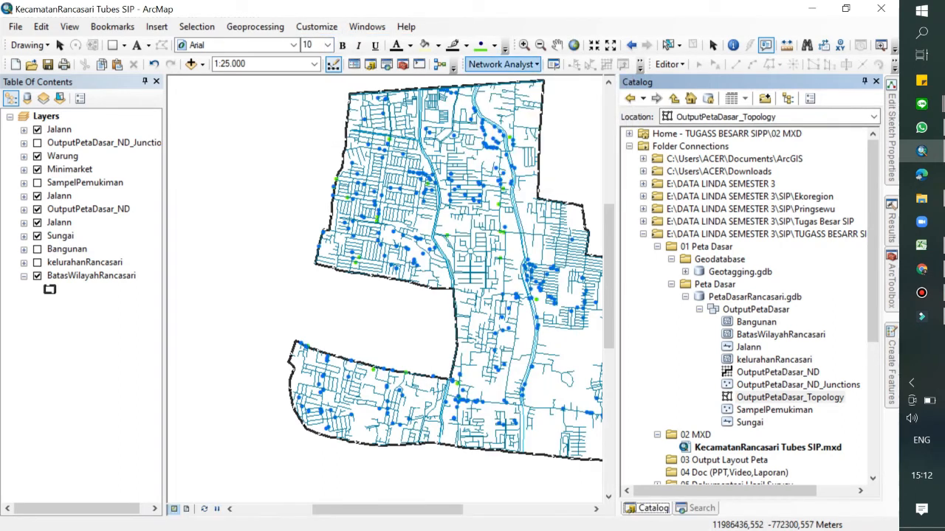
click(503, 64)
click(523, 95)
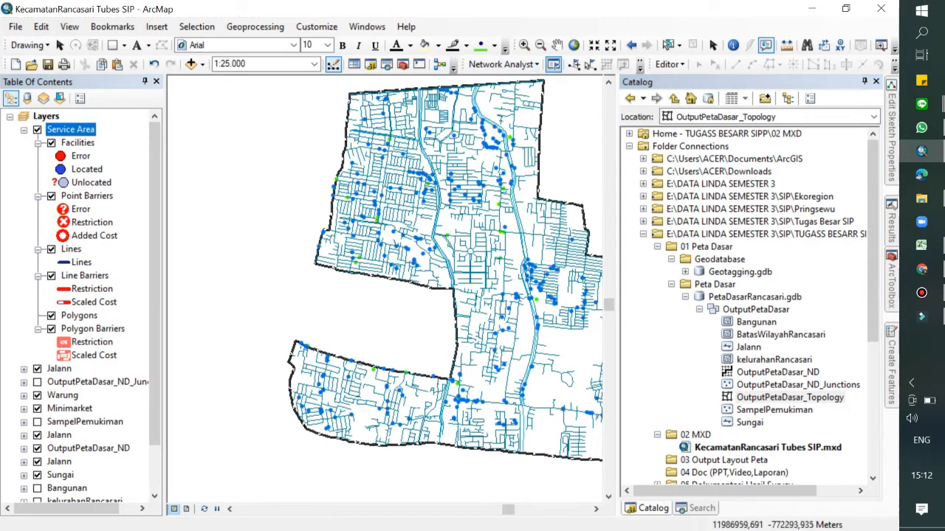
click(553, 64)
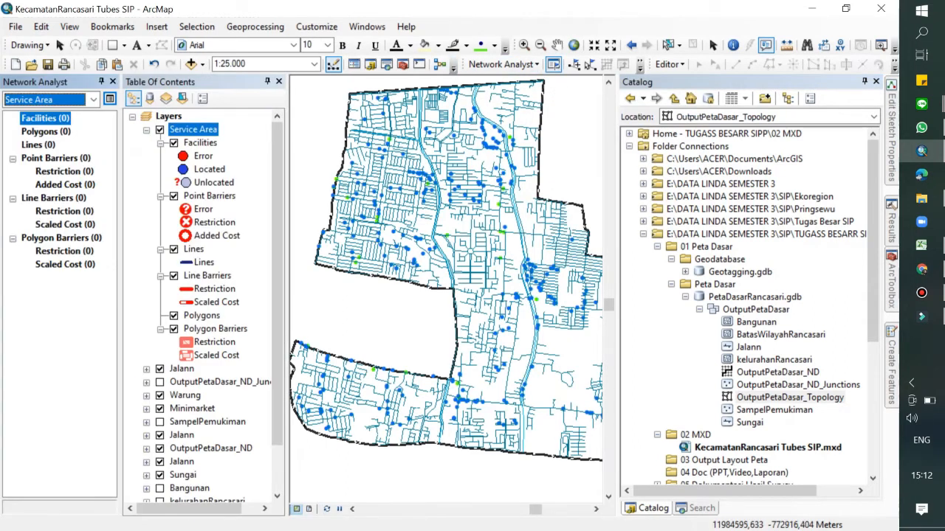
click(864, 81)
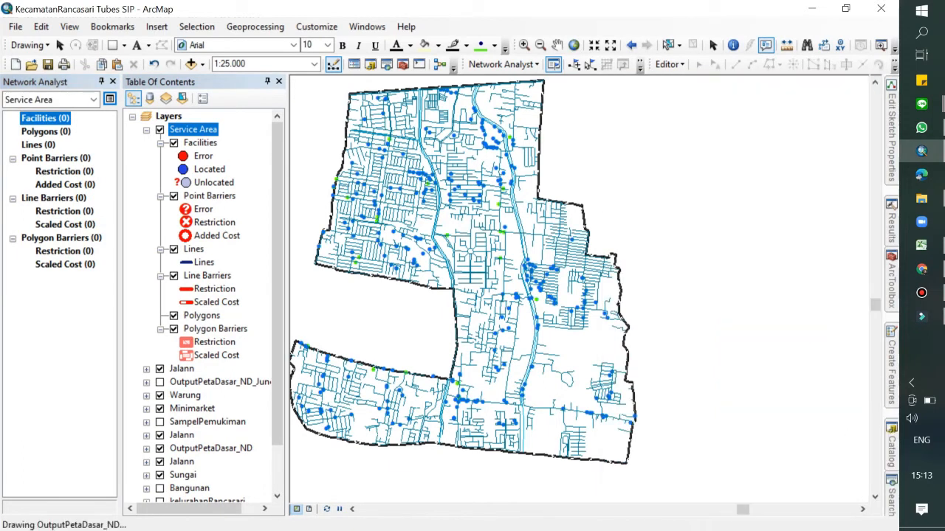
Load the Minimarket points as the facilities of the service area analysis, located by geometry
right_click(59, 118)
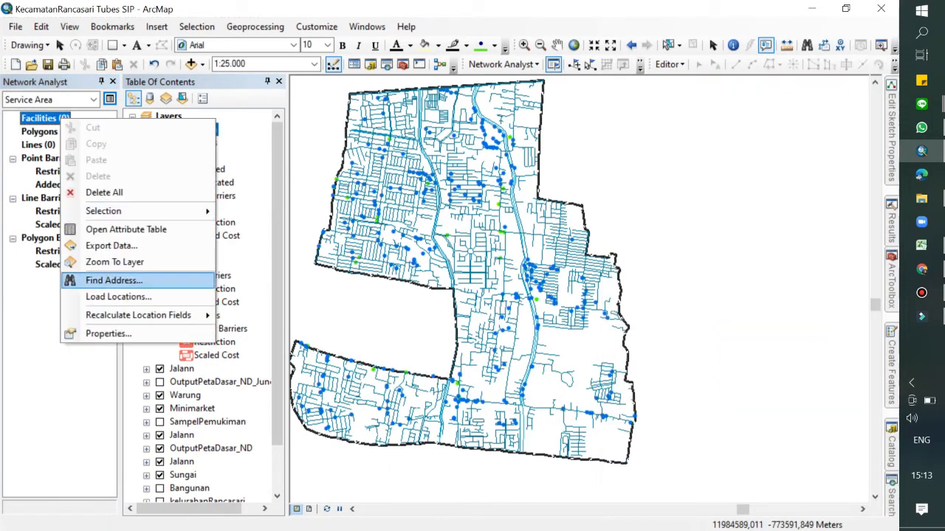
key(Escape)
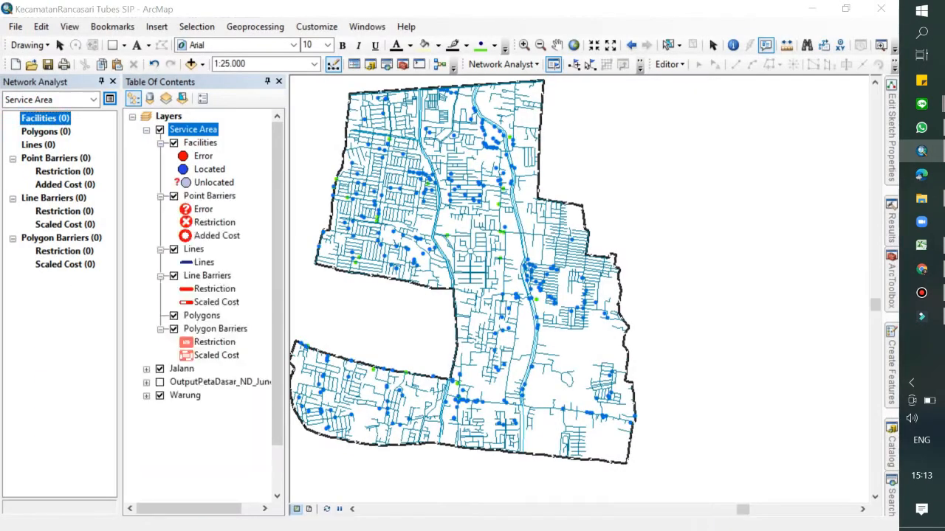
key(alt+Down)
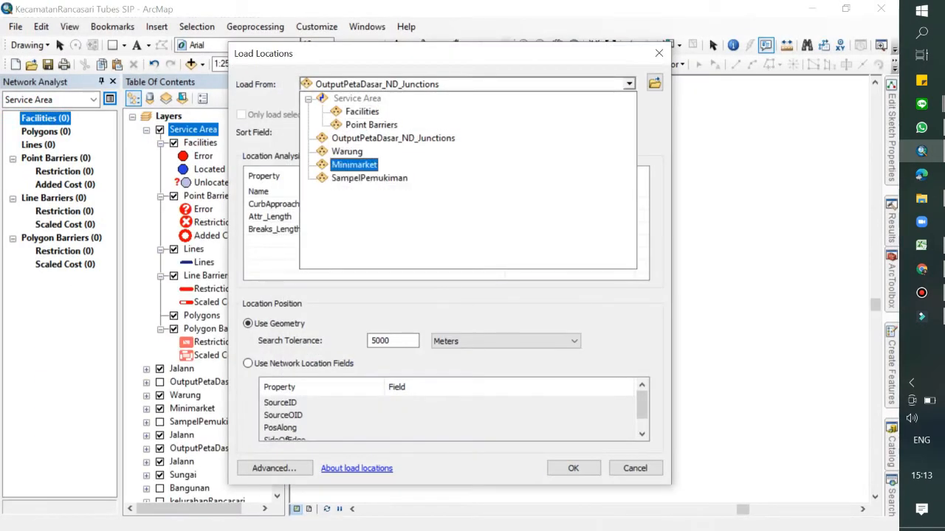
key(Return)
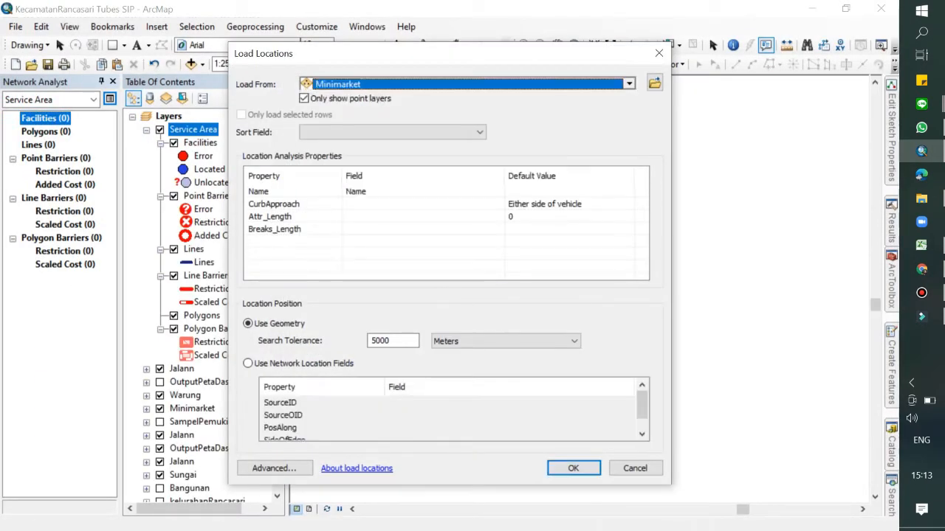
key(Return)
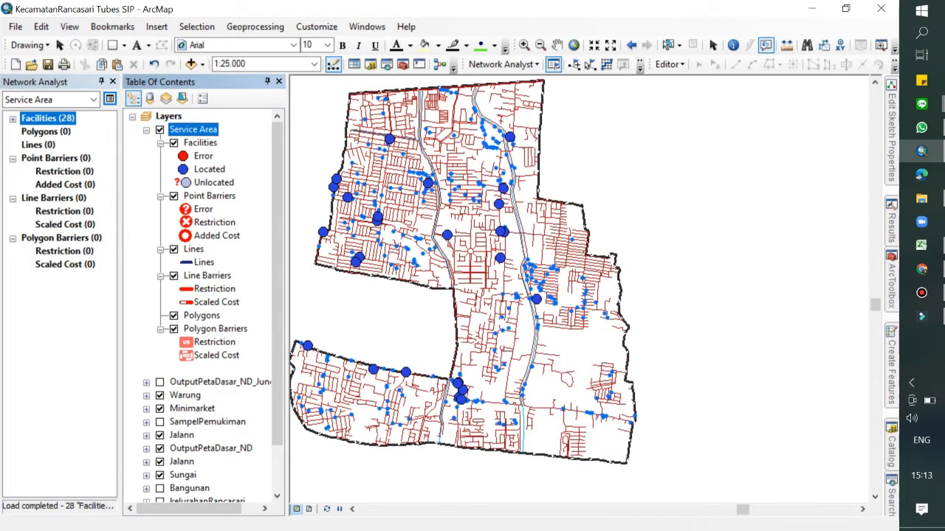
Remove the duplicate Jalann layer directly below the Service Area group from the map
right_click(185, 369)
click(221, 81)
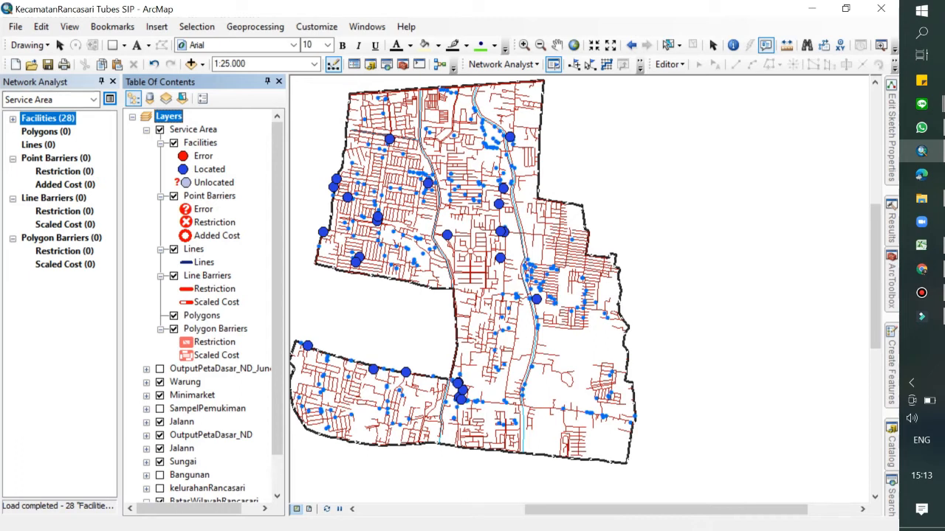
right_click(168, 116)
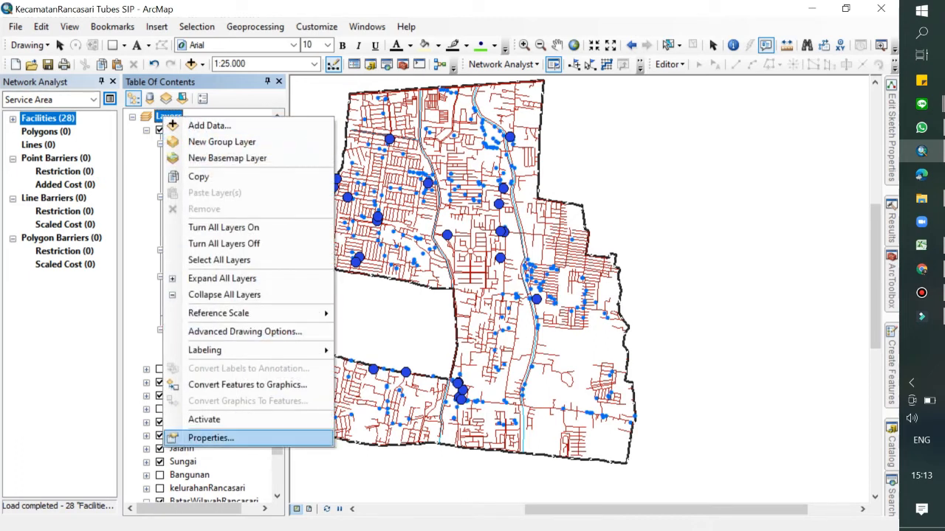
click(210, 438)
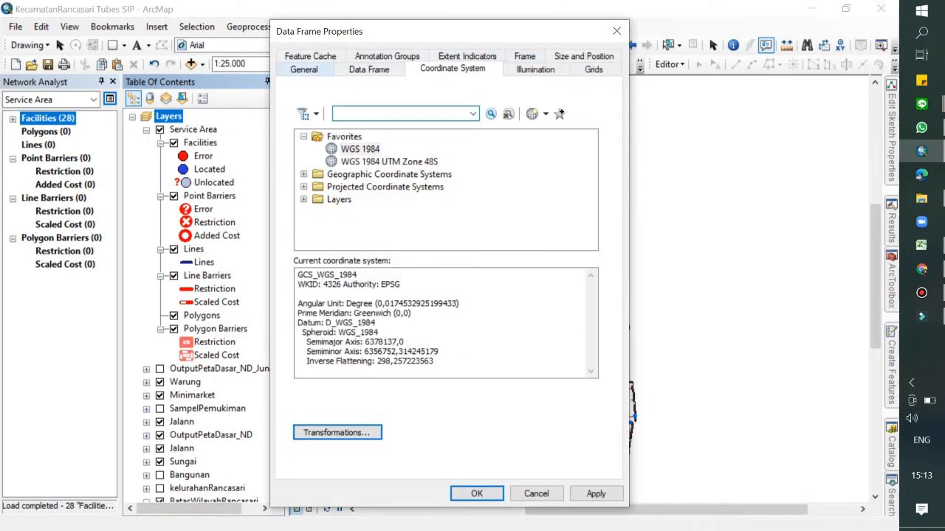
click(617, 31)
Set the service area's default breaks to 100 and 300 with polygons merged by break value, and solve the analysis
click(211, 130)
right_click(212, 131)
click(258, 346)
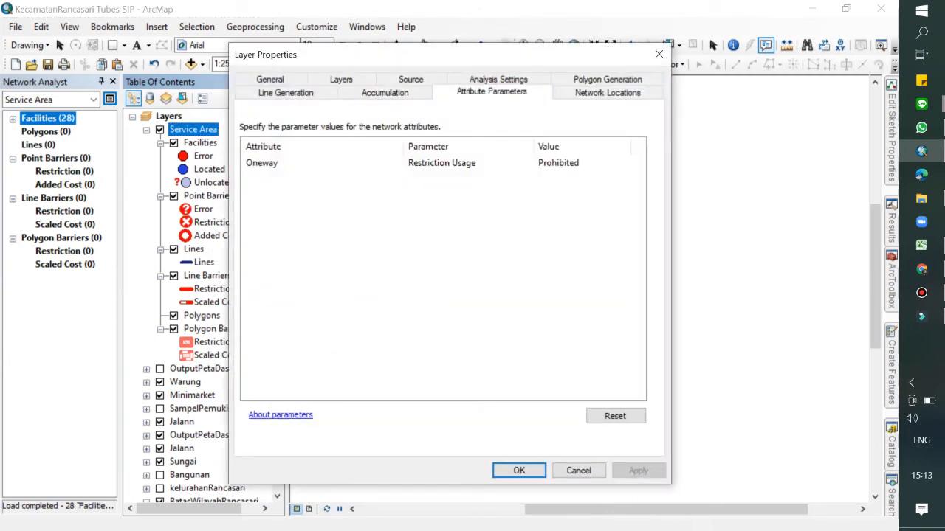
click(498, 79)
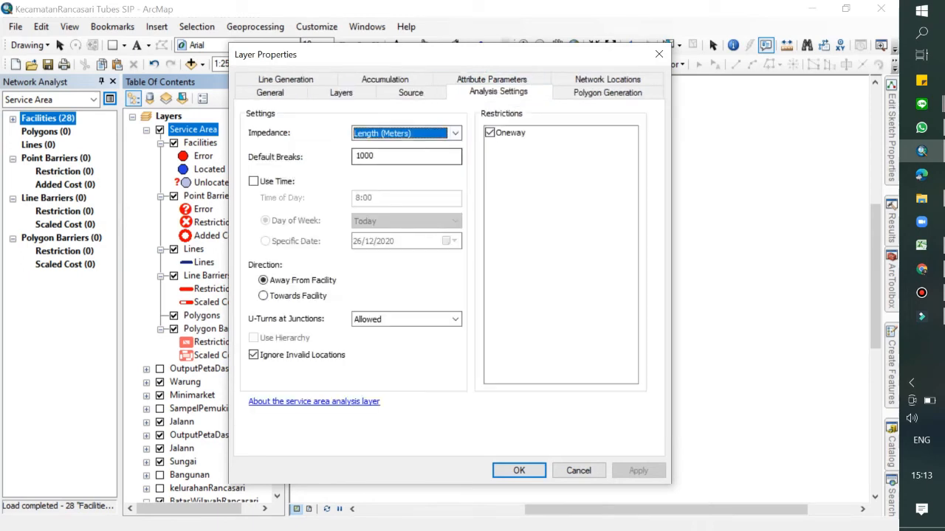
key(Tab)
text(10)
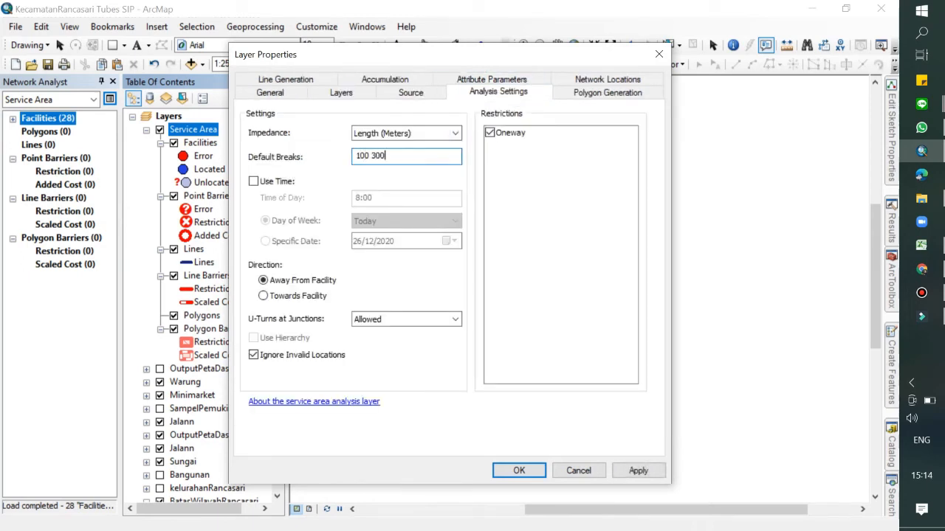
click(607, 91)
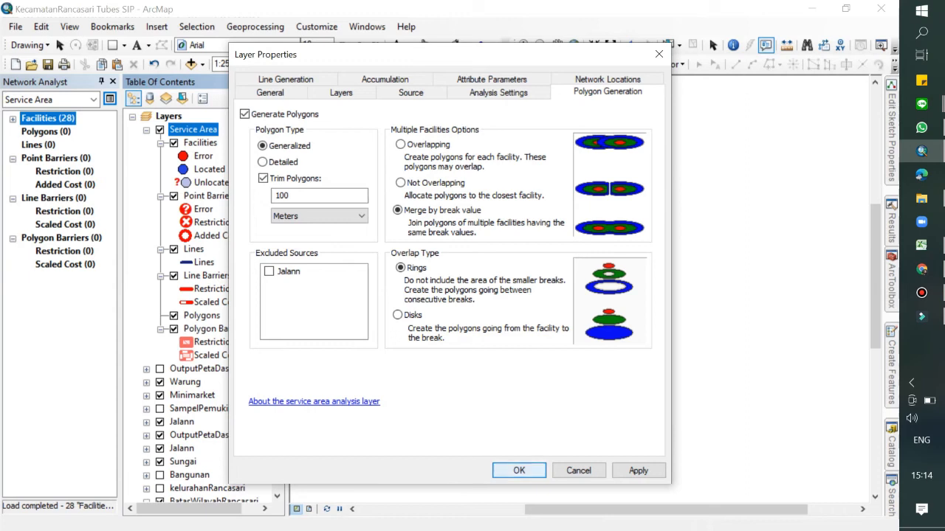
click(518, 470)
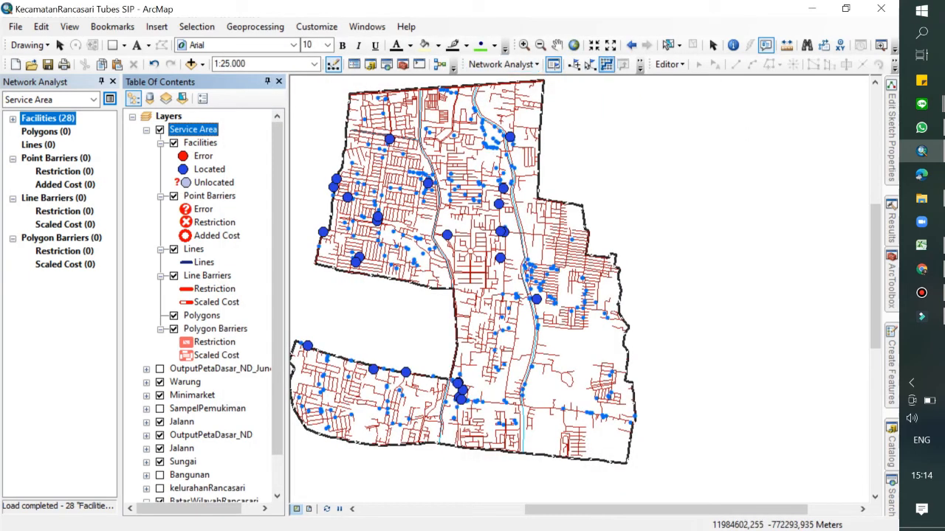
click(605, 64)
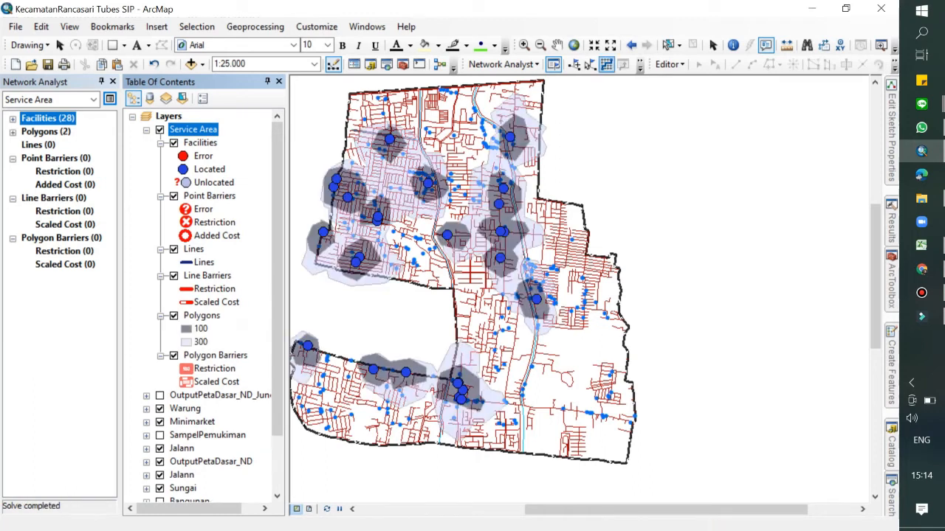
drag(452, 242, 505, 247)
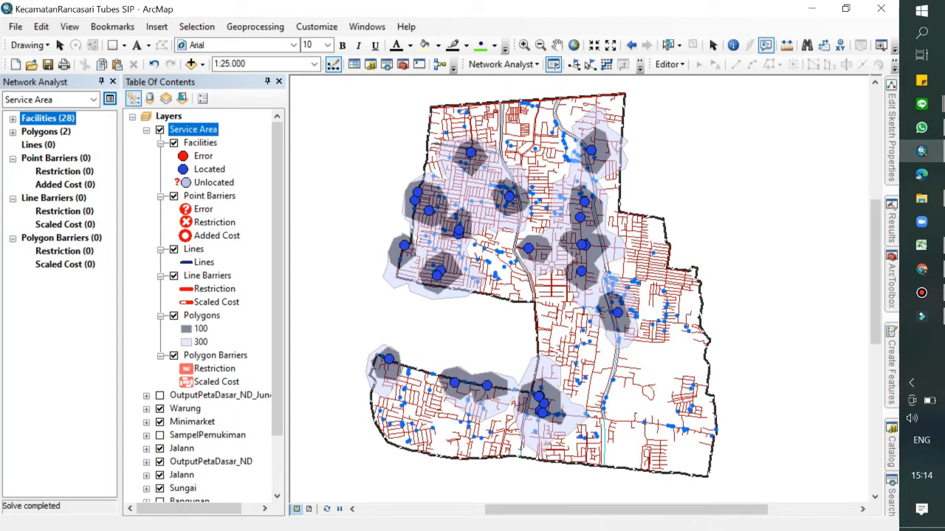
Create a new closest facility analysis layer and load the Minimarket points as its facilities
click(503, 65)
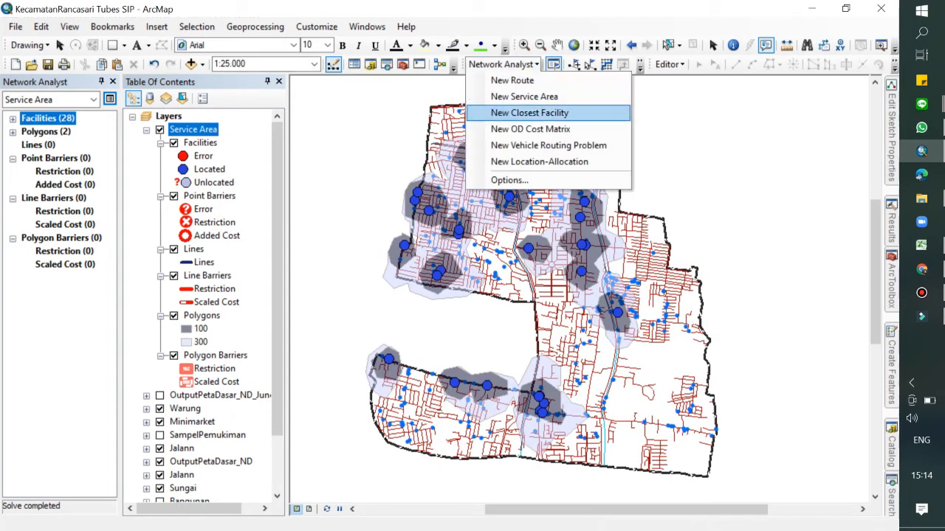
click(529, 112)
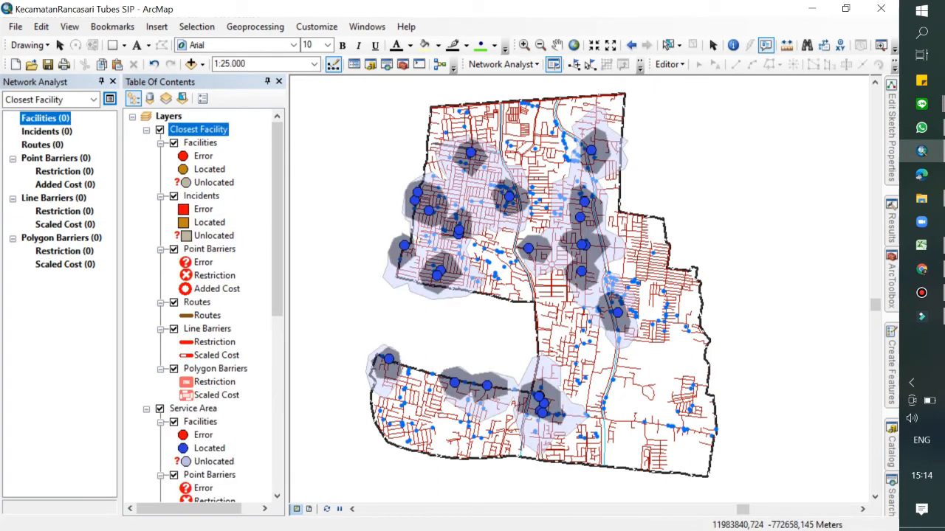
right_click(45, 118)
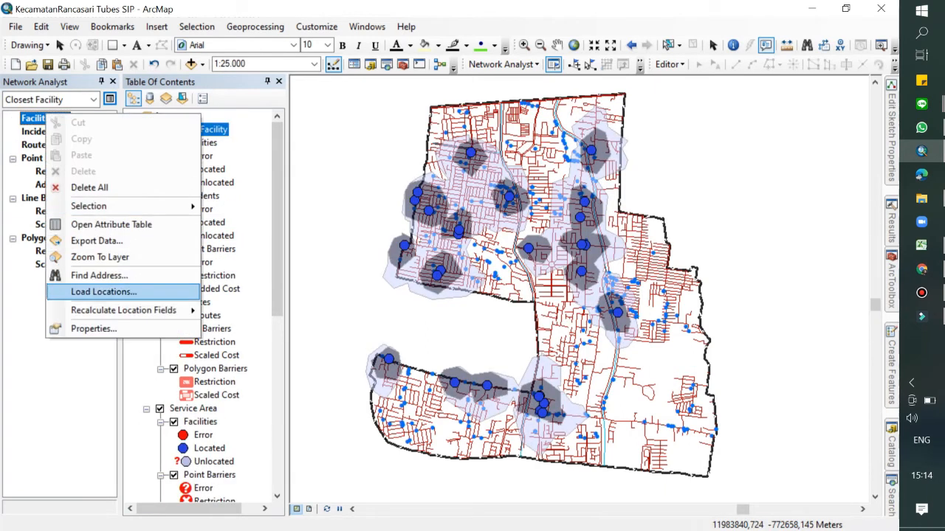
click(103, 292)
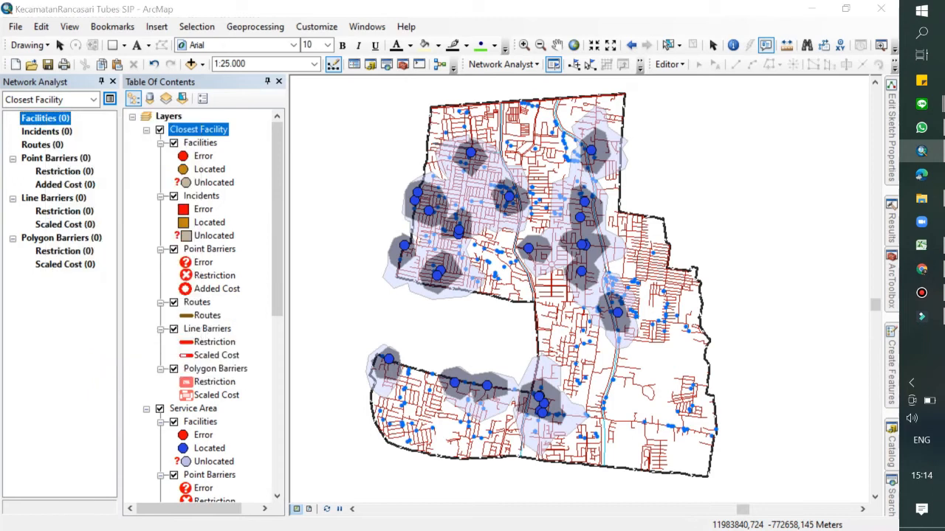
click(629, 84)
click(353, 218)
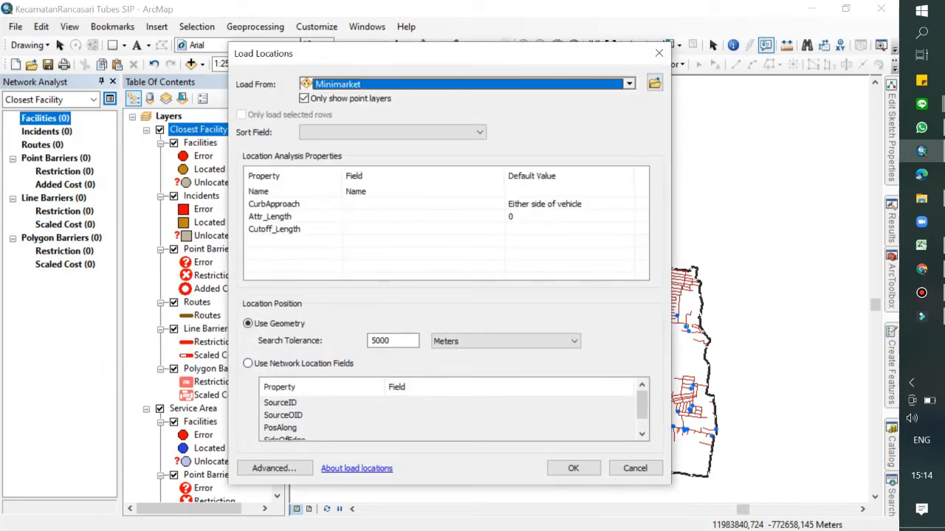
key(Return)
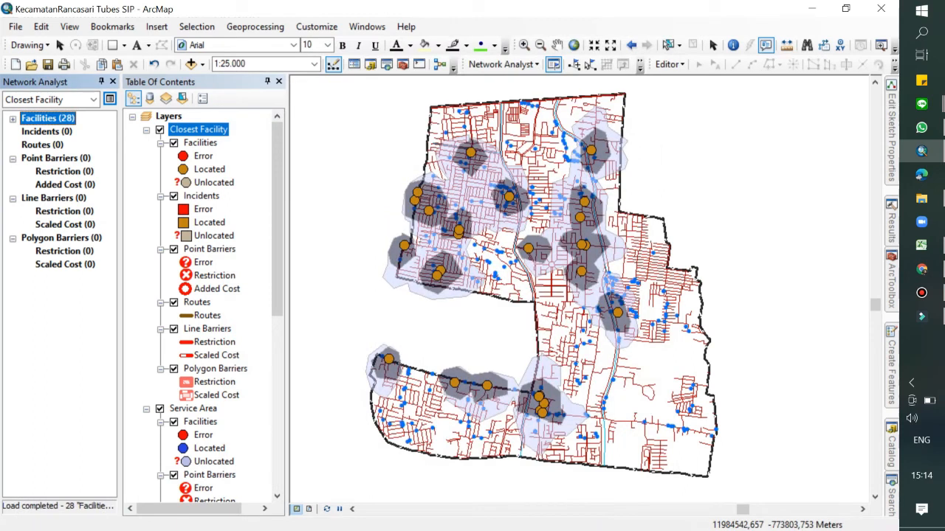
right_click(187, 128)
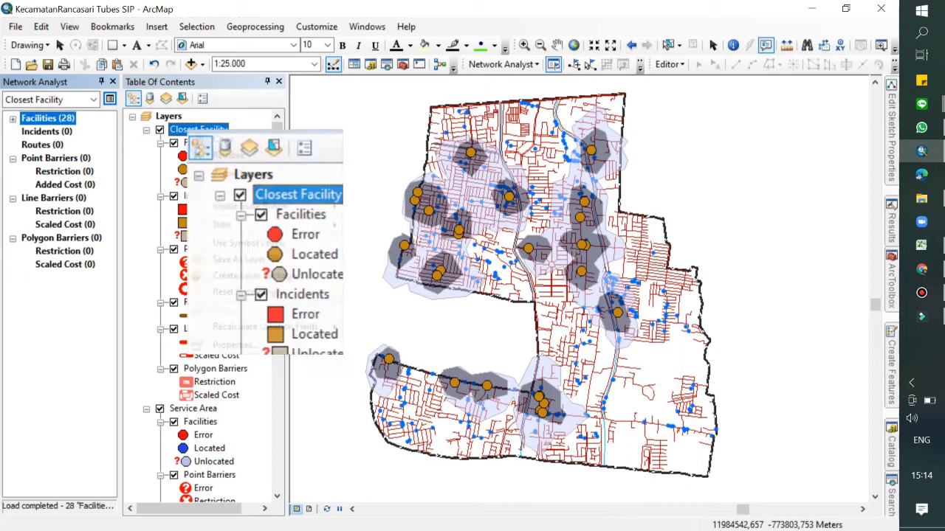
click(222, 345)
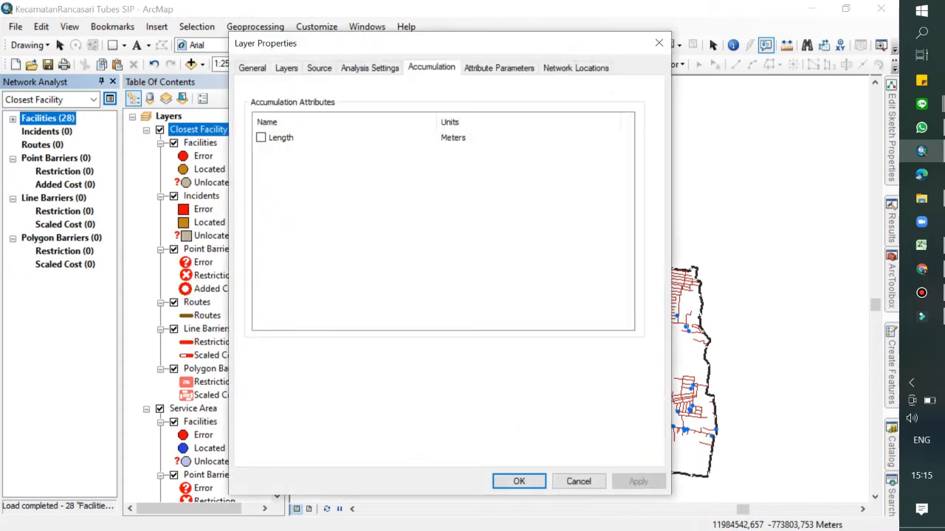
click(579, 481)
Load the SampelPemukiman points as the incidents of the closest facility analysis
right_click(64, 132)
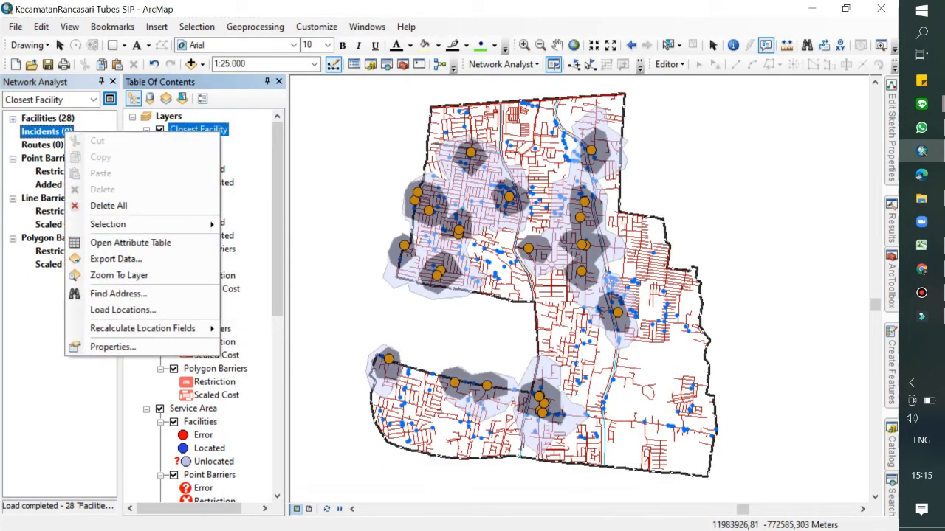
click(123, 310)
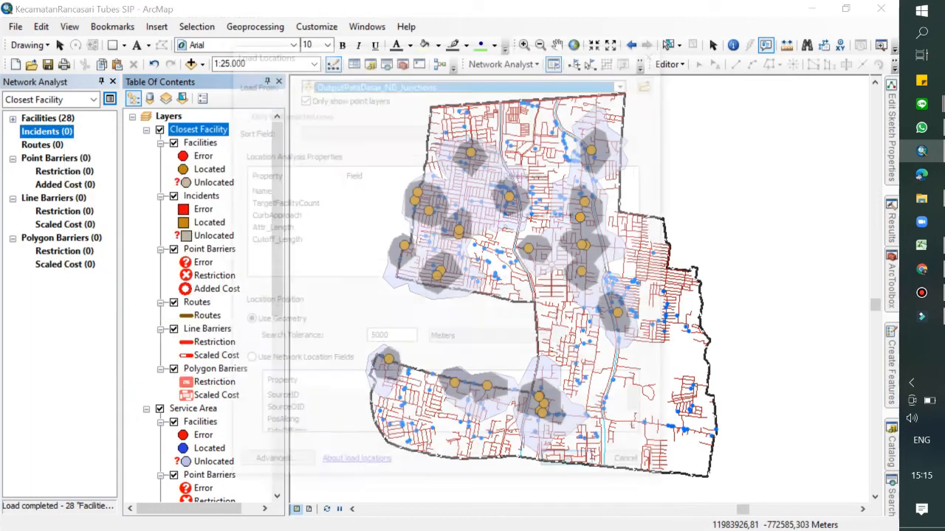
click(629, 83)
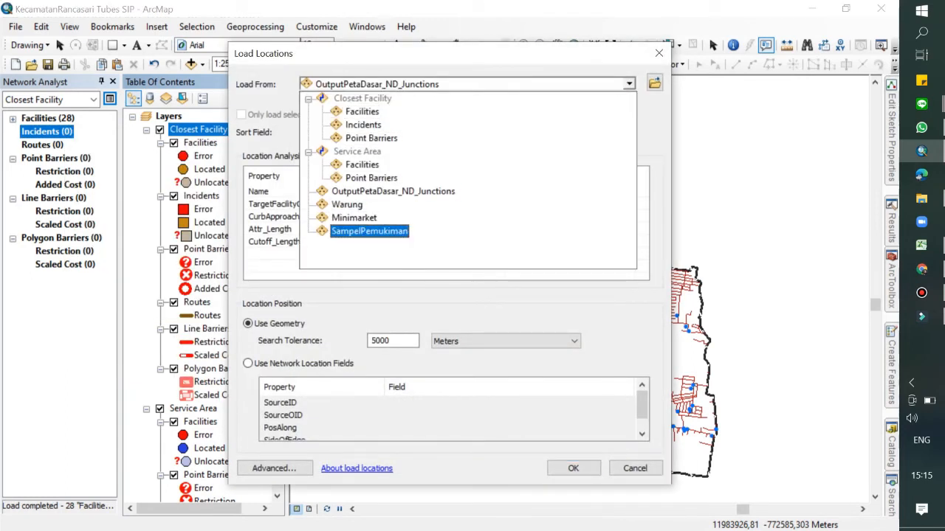
click(369, 231)
key(Return)
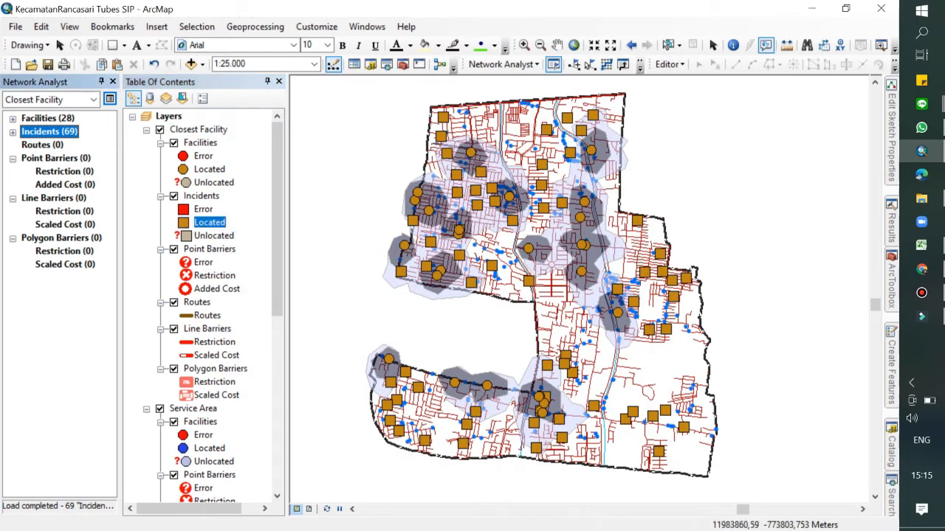
Change the symbol of the located incidents to an orange Triangle 1
click(183, 222)
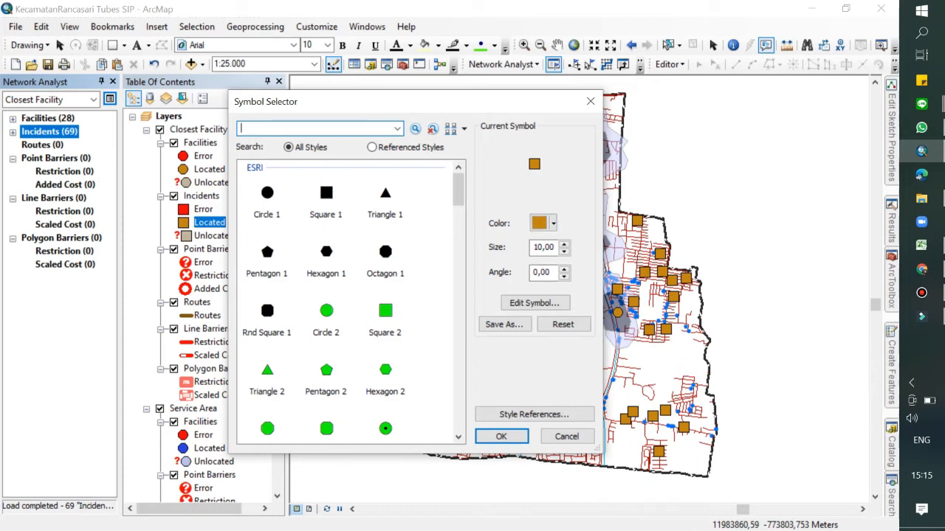
click(385, 195)
click(539, 223)
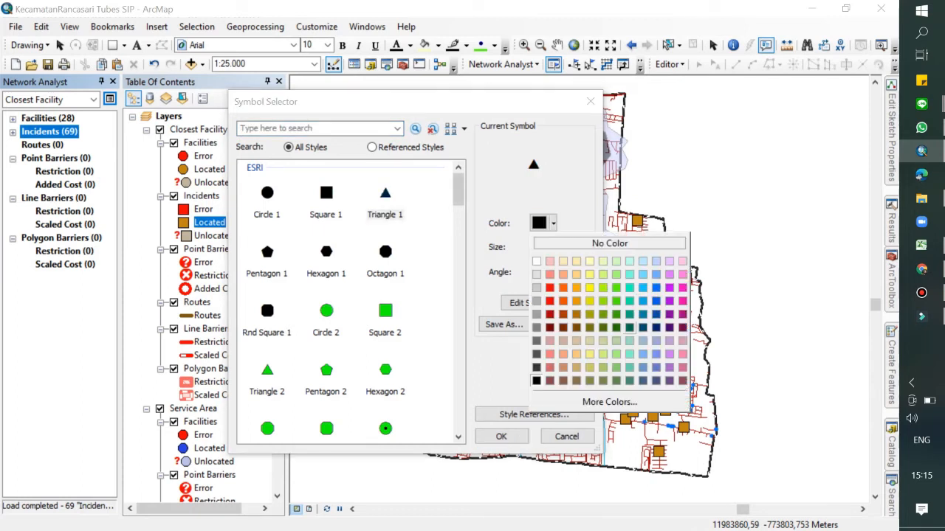
click(577, 301)
click(501, 436)
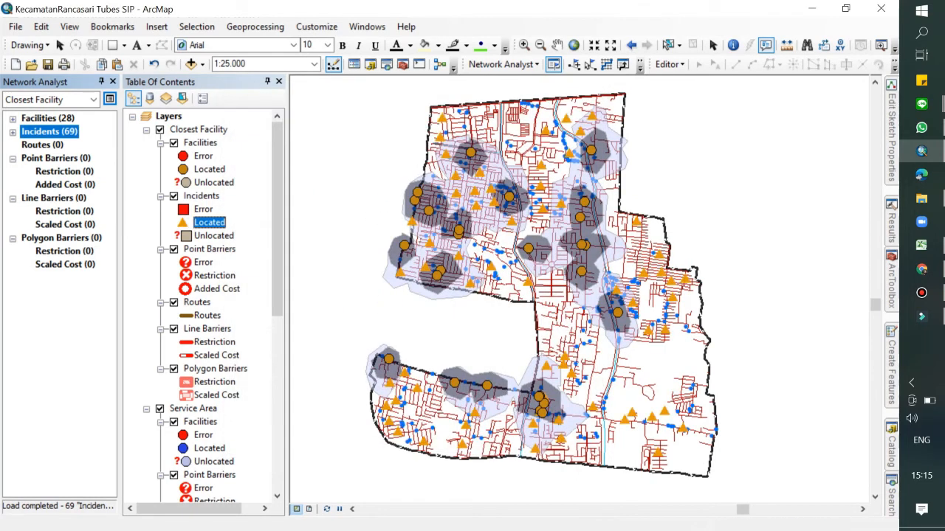
Change the symbol color of the closest facility layer's located facilities to yellow
click(183, 169)
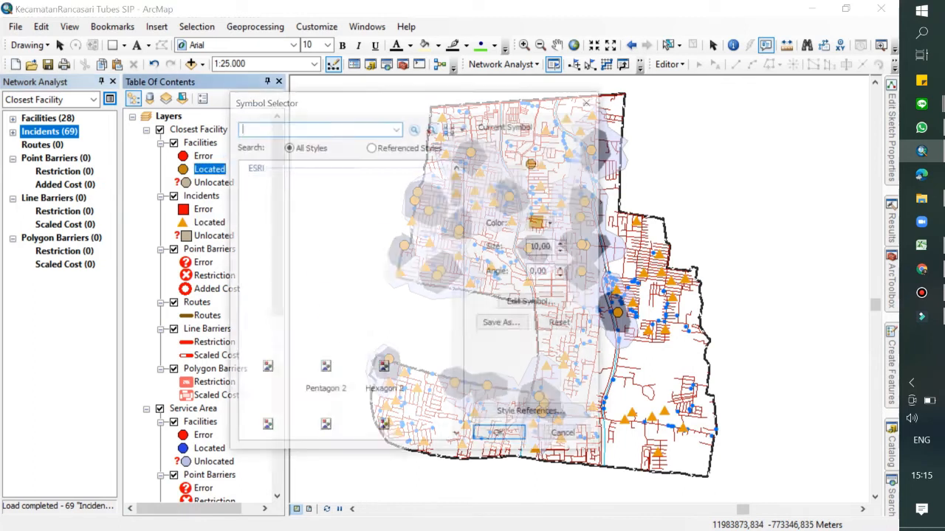
click(539, 223)
click(590, 301)
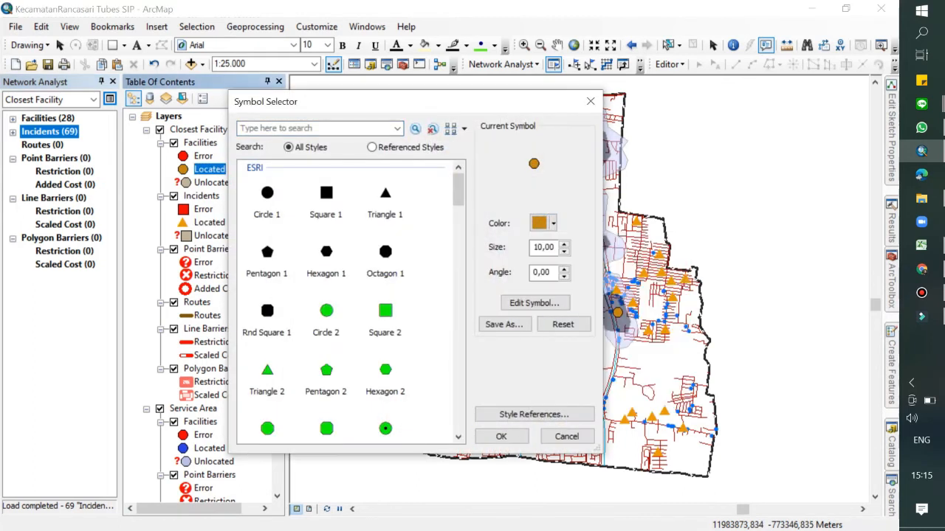
click(501, 437)
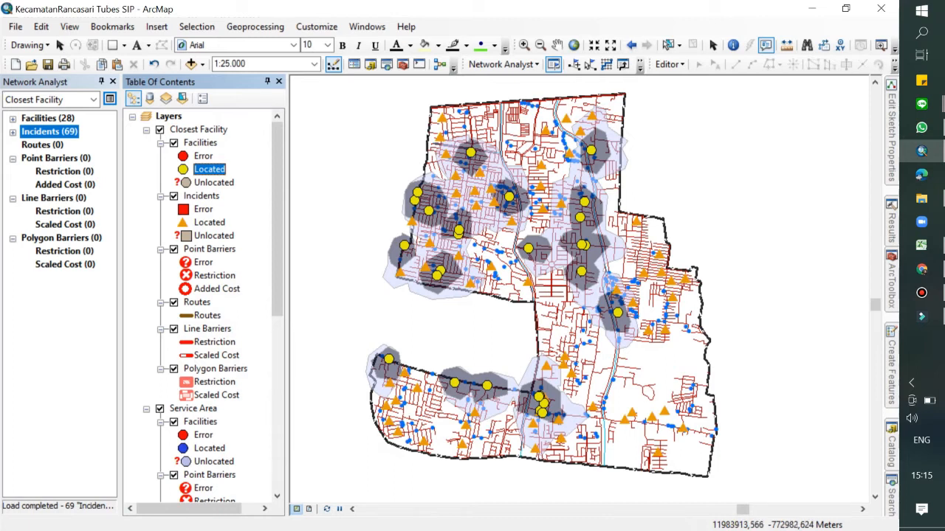
Set the closest facility analysis to find 10 facilities and solve it
right_click(194, 129)
click(221, 340)
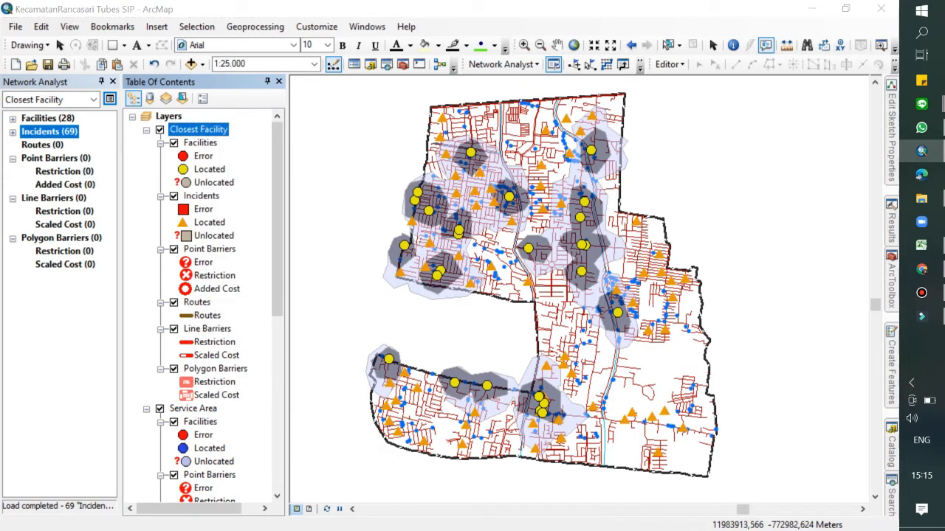
click(370, 68)
click(399, 250)
click(456, 245)
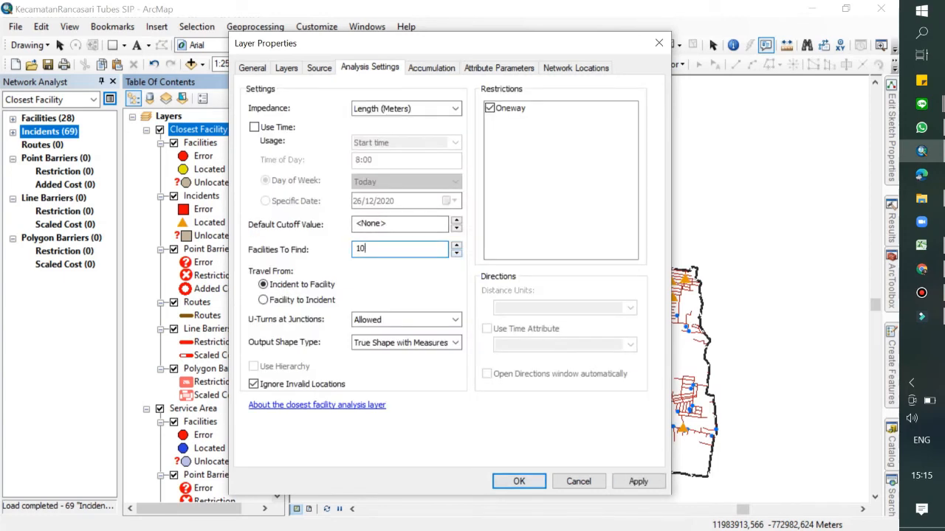
click(519, 481)
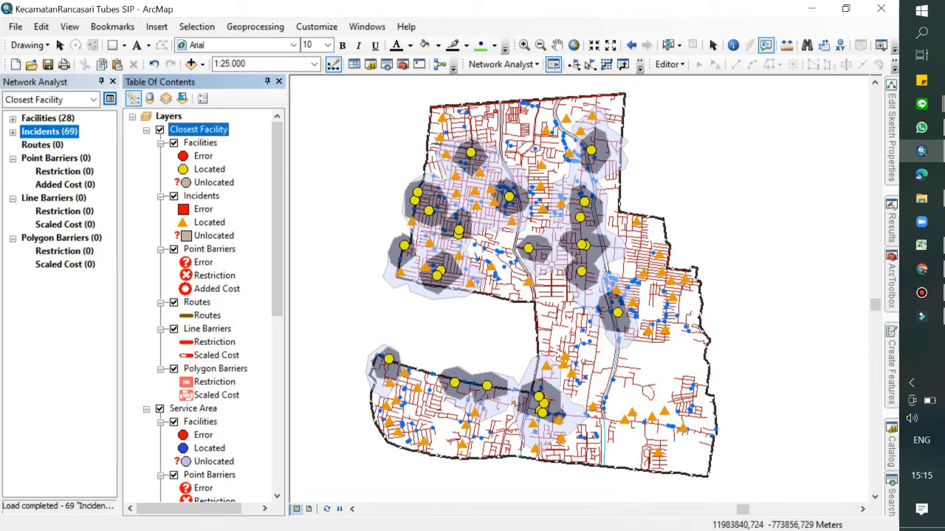
click(607, 64)
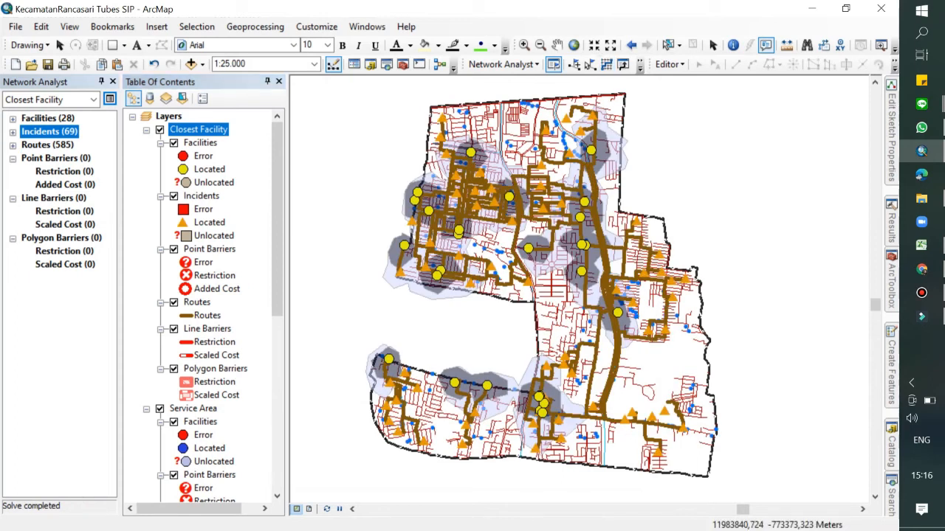
Set the line width of the closest facility routes symbol to 2
click(186, 315)
double_click(541, 248)
text(2)
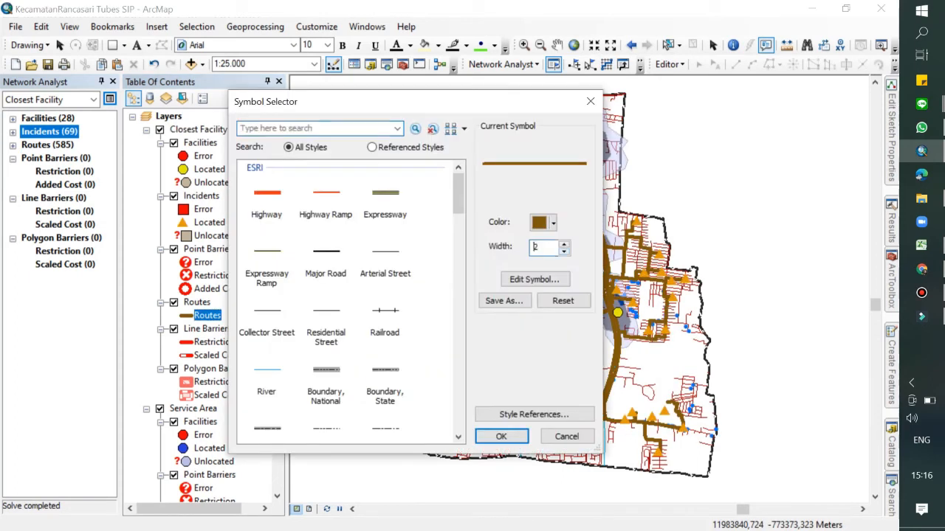
click(501, 436)
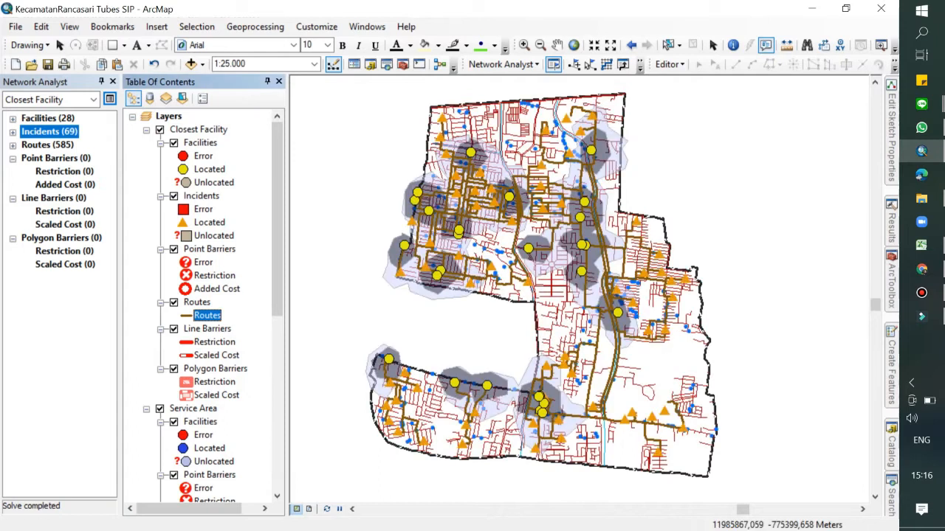
Examine the solved routes on the map by selecting several of the Location 1 routes one after another
scroll(568, 281, up, 1)
scroll(560, 276, up, 5)
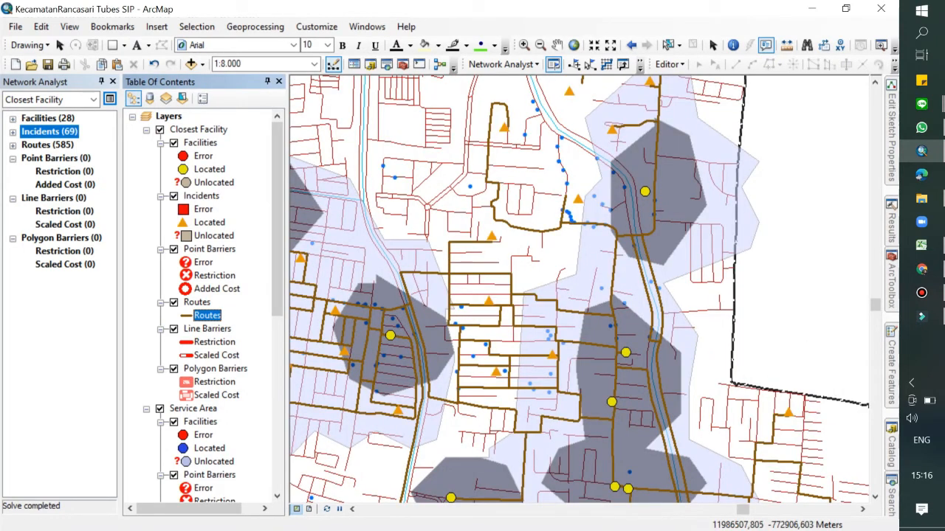
scroll(561, 277, down, 2)
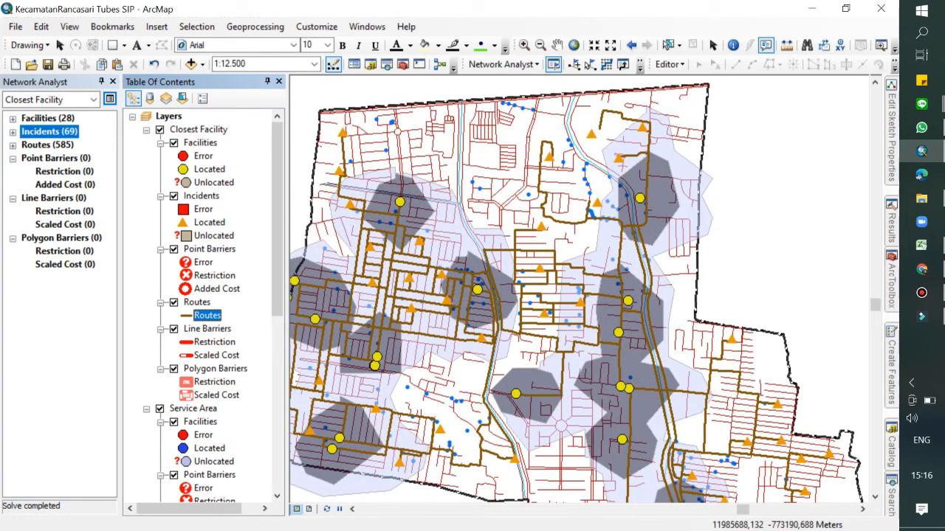
click(12, 145)
click(66, 131)
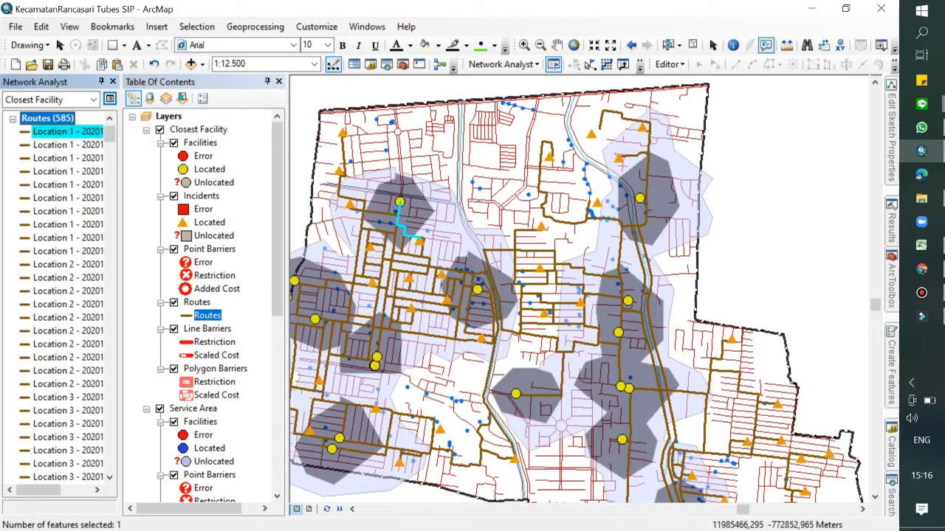
click(66, 145)
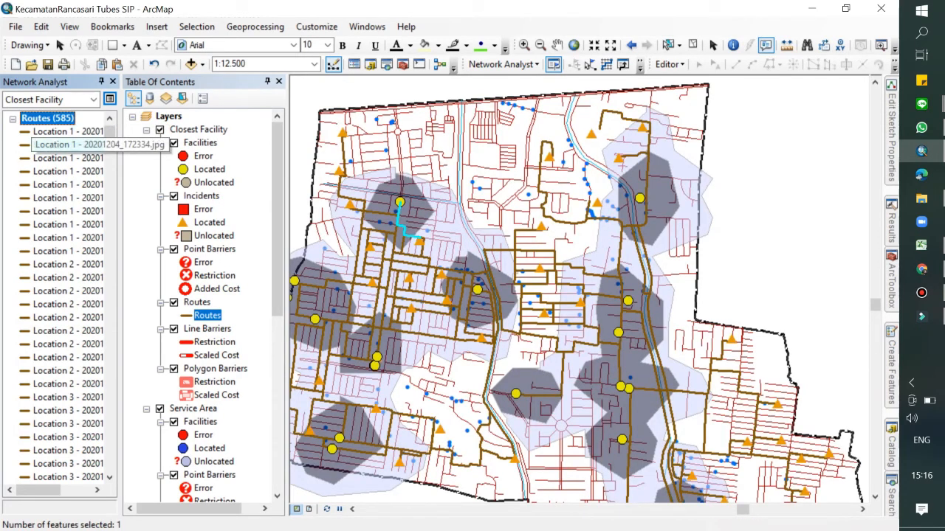
click(67, 158)
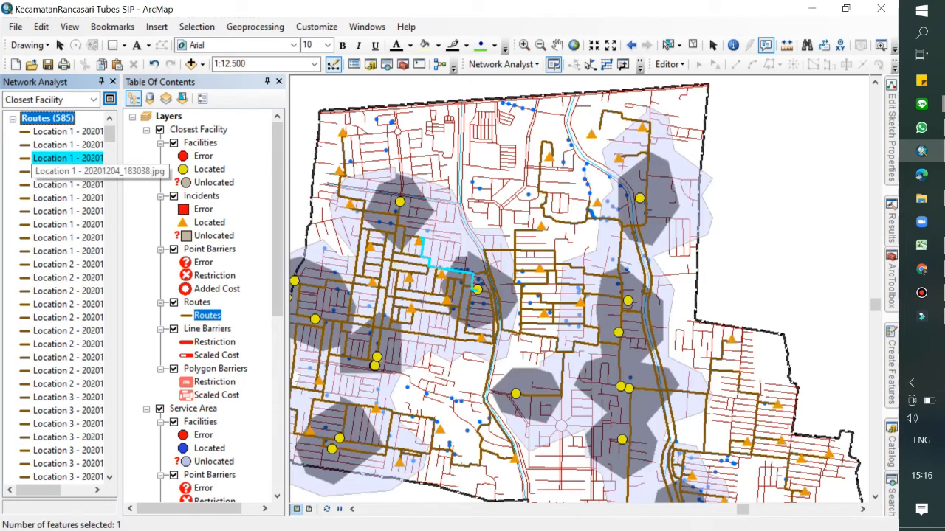
click(67, 171)
click(66, 198)
click(66, 224)
scroll(67, 225, up, 2)
double_click(37, 144)
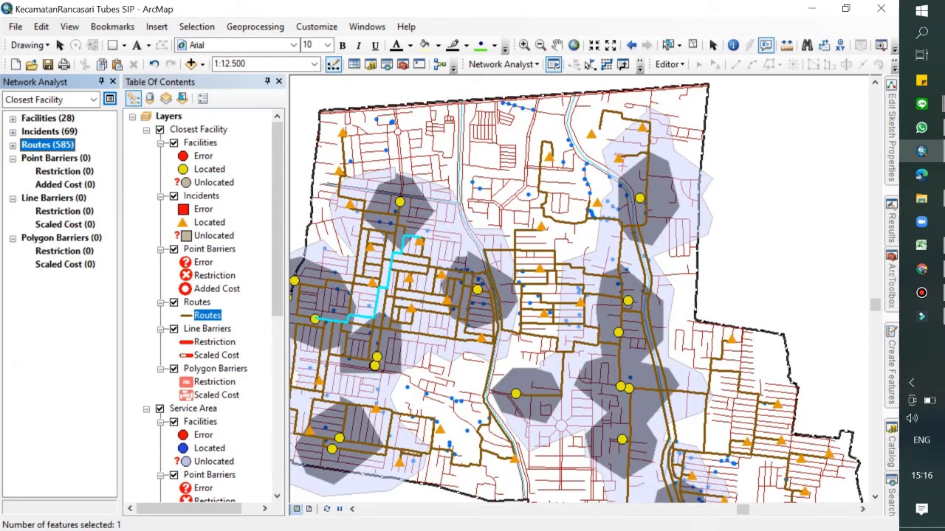
Start a data export of the closest facility routes with all features included
right_click(37, 146)
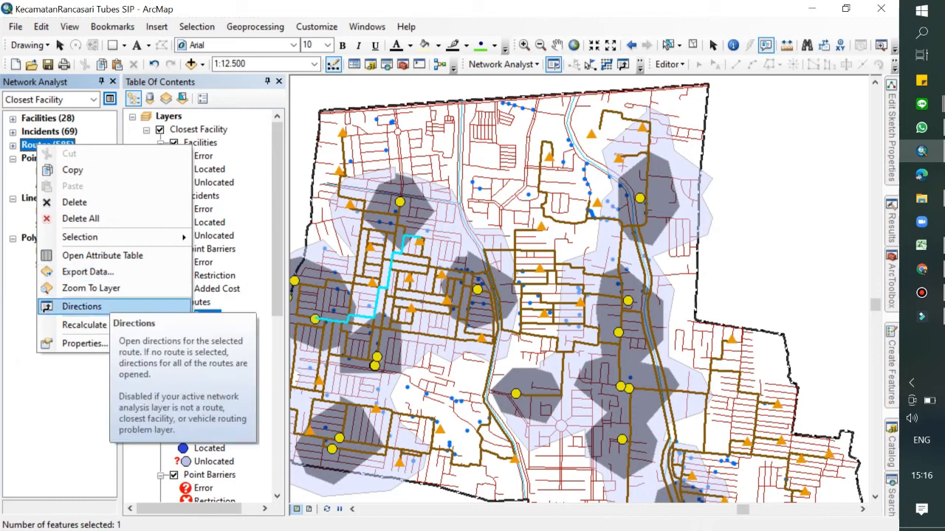
click(87, 272)
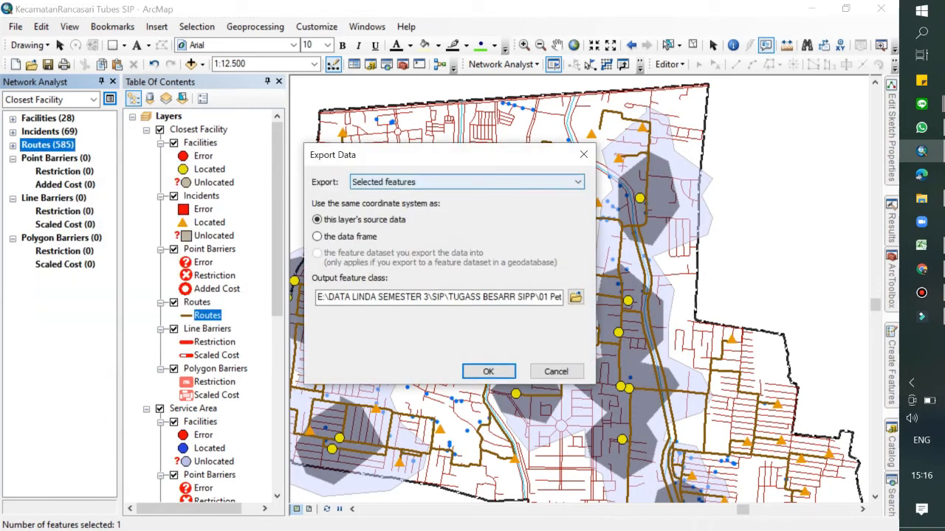
click(431, 182)
click(398, 193)
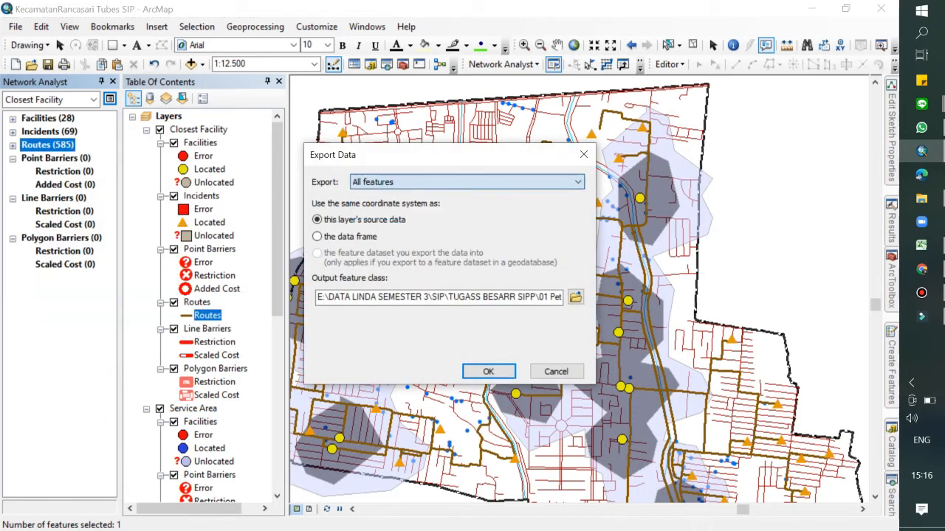
drag(532, 161, 549, 147)
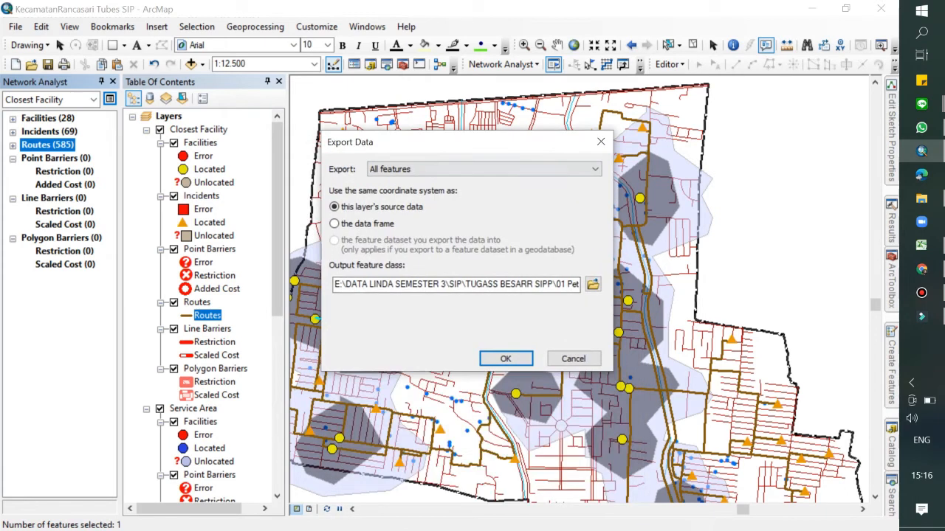
Export the routes as shapefile RuteMinimarket.shp in the Geodatabase folder and add the exported data to the map
click(592, 284)
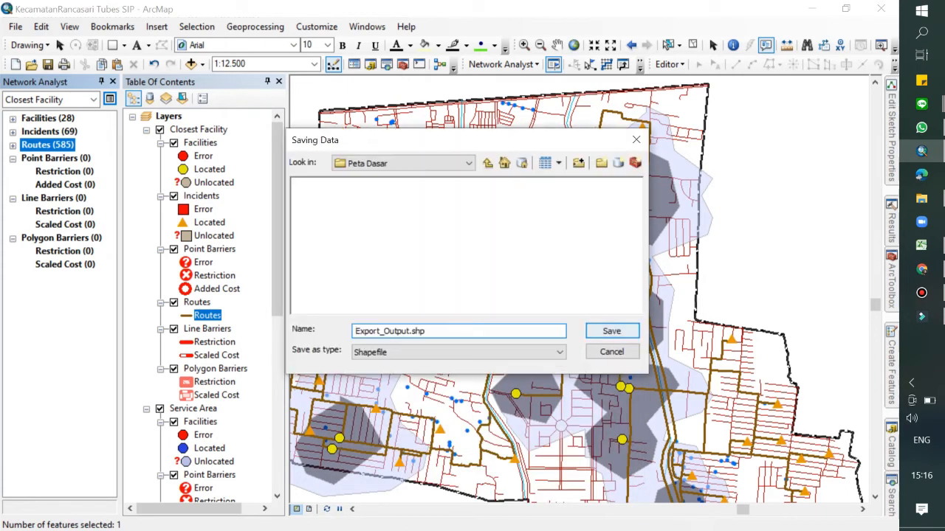
click(488, 163)
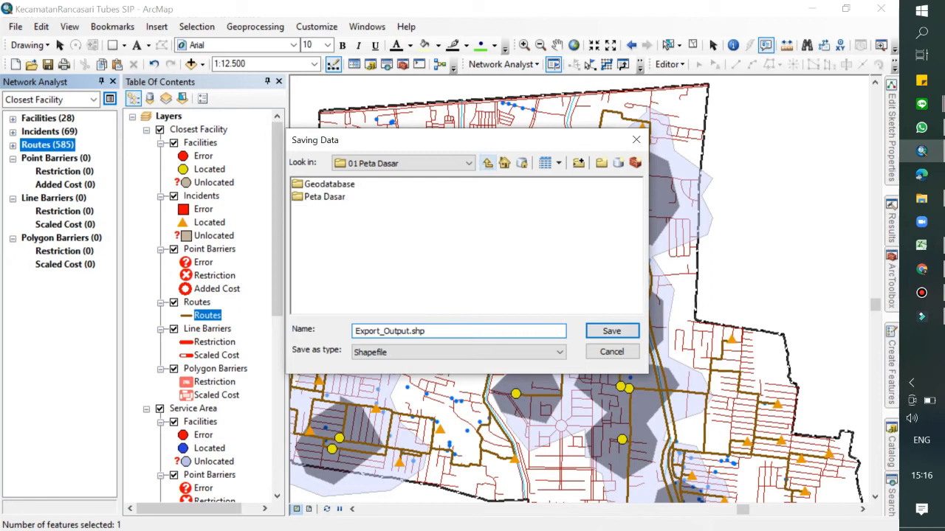
click(488, 163)
double_click(324, 184)
click(324, 197)
double_click(329, 185)
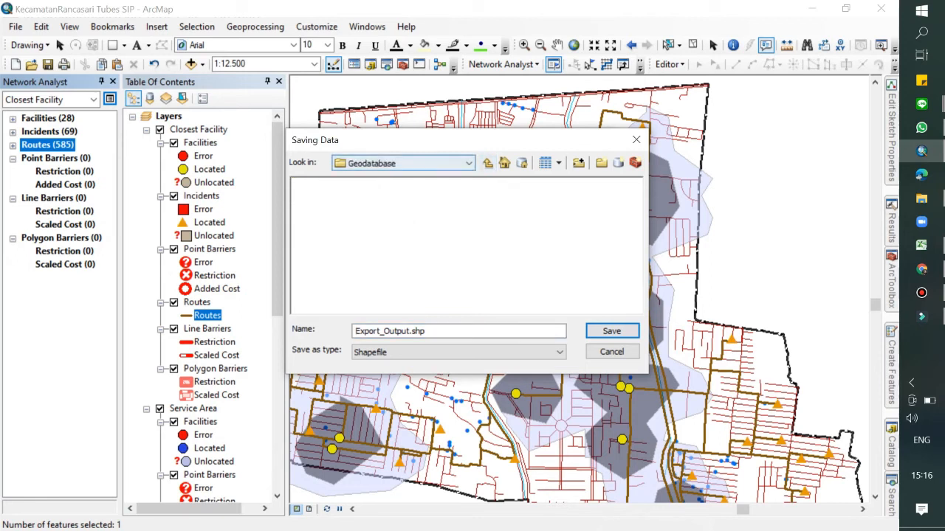
drag(411, 331, 354, 331)
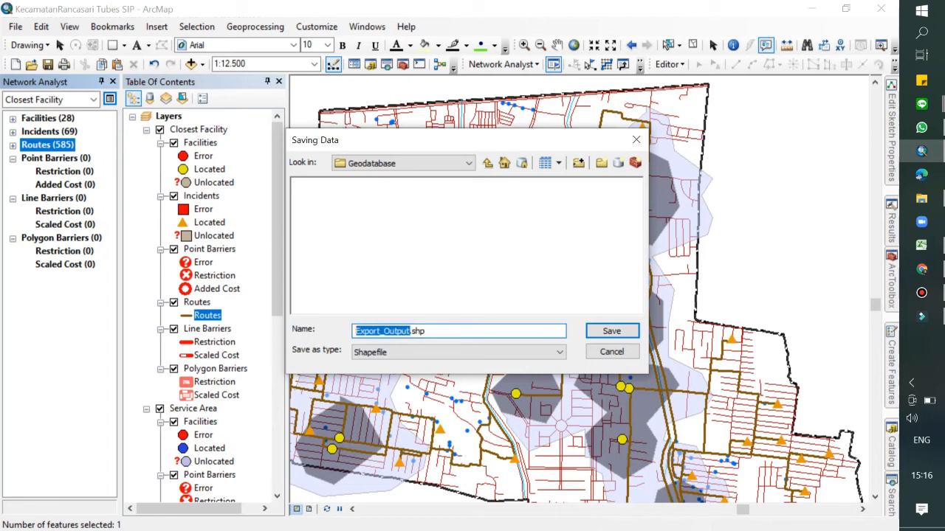
text(RuteMinimarket)
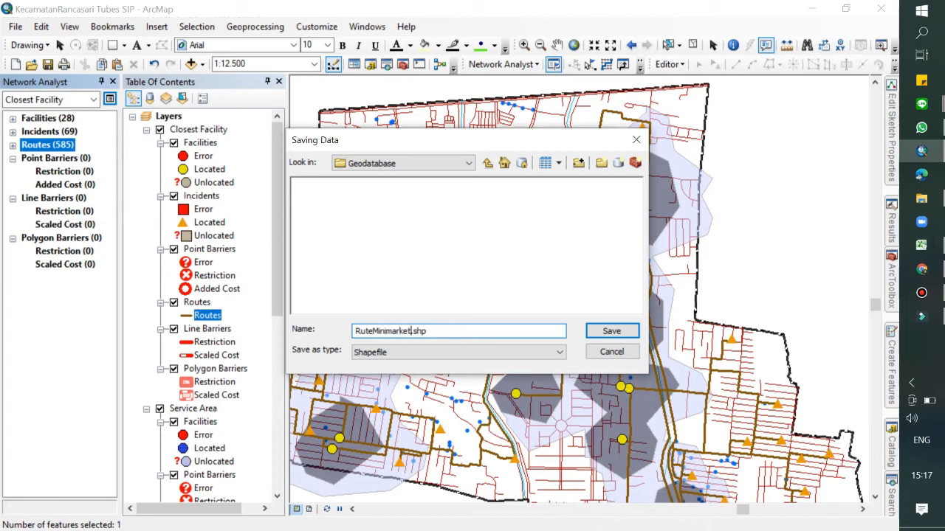
key(Return)
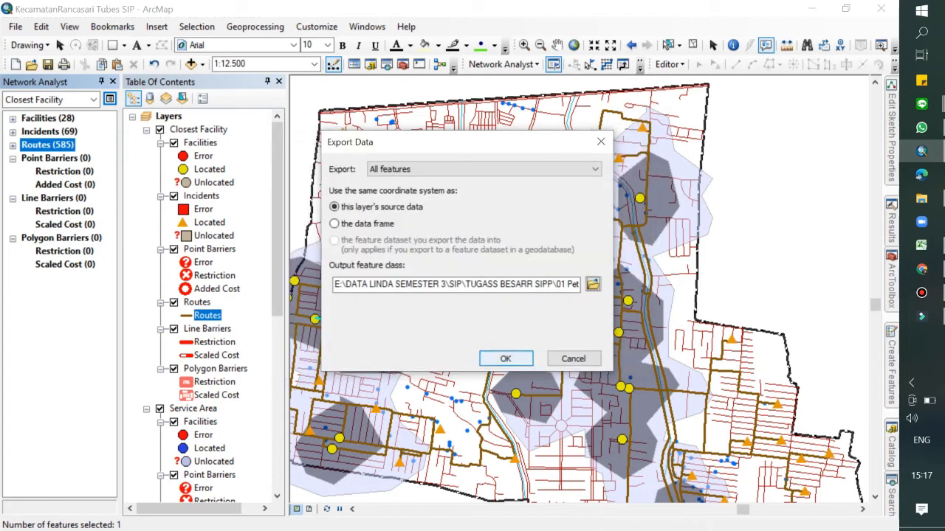
key(Return)
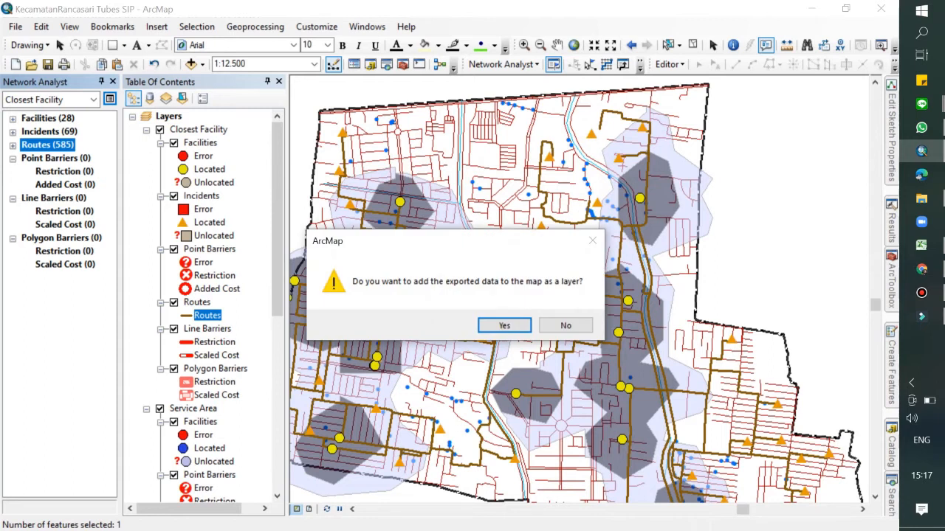
click(504, 326)
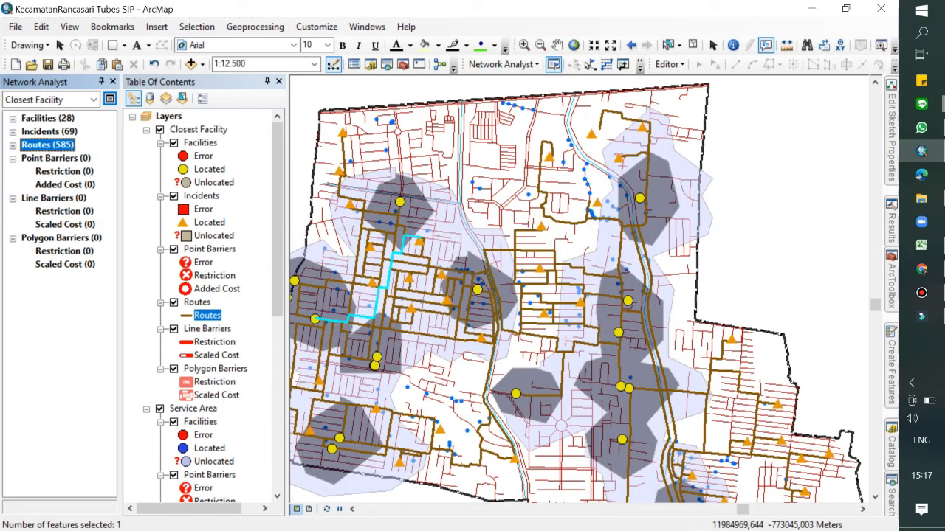
Hide the Service Area and Closest Facility layers and collapse their legends in the layer list
scroll(466, 218, up, 2)
scroll(207, 296, down, 5)
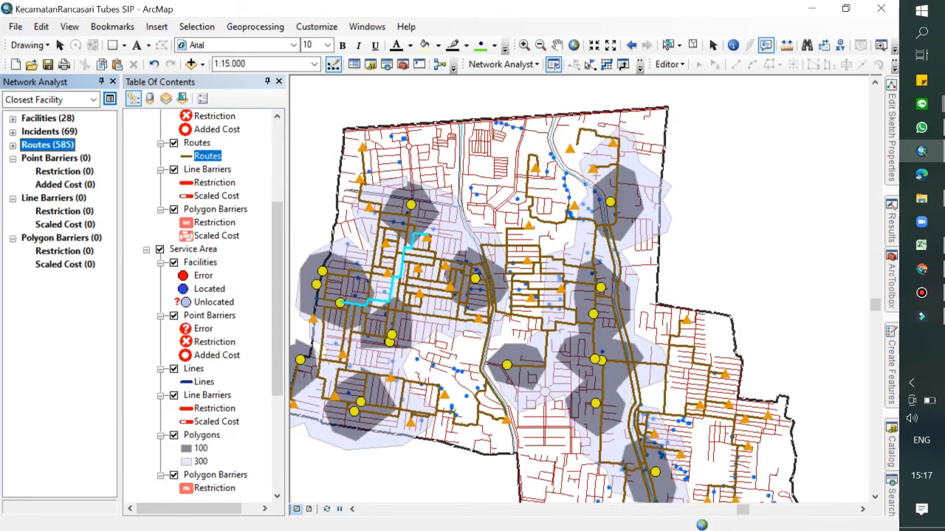
scroll(206, 296, down, 3)
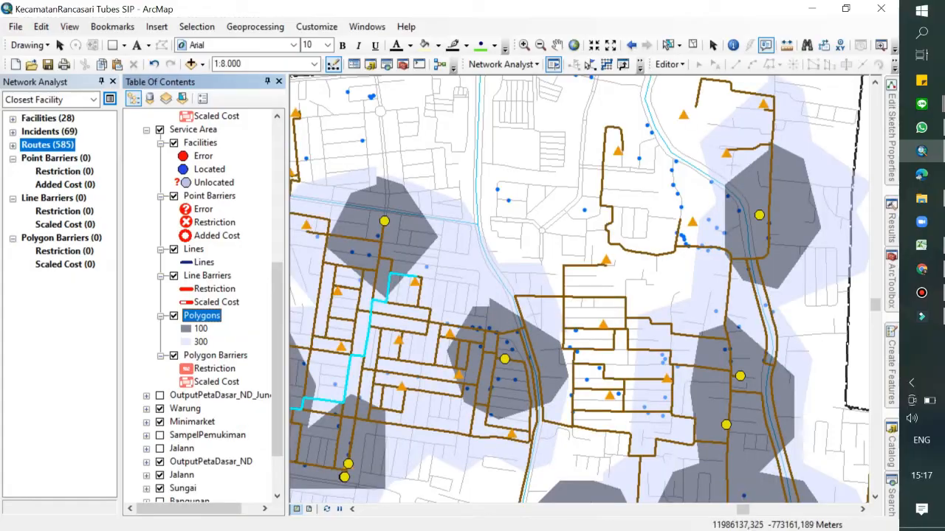
scroll(569, 281, down, 2)
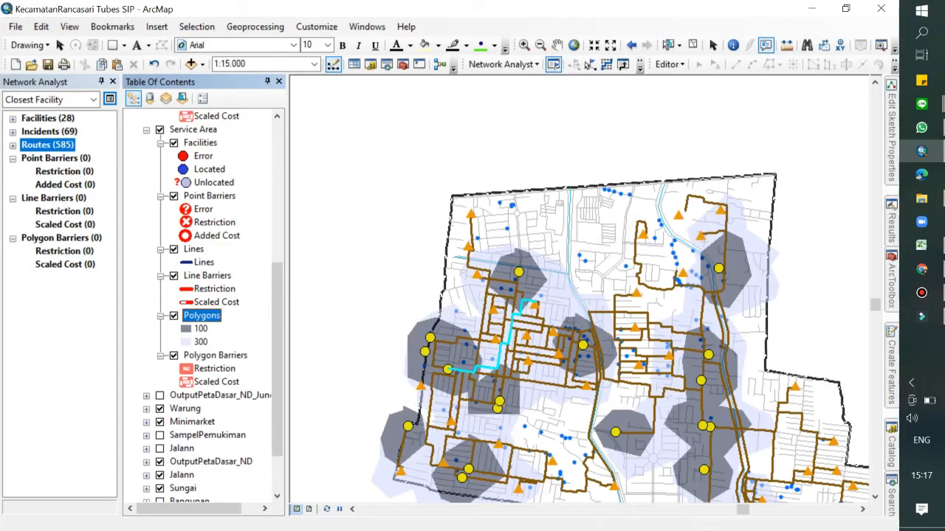
click(160, 130)
drag(591, 317, 569, 286)
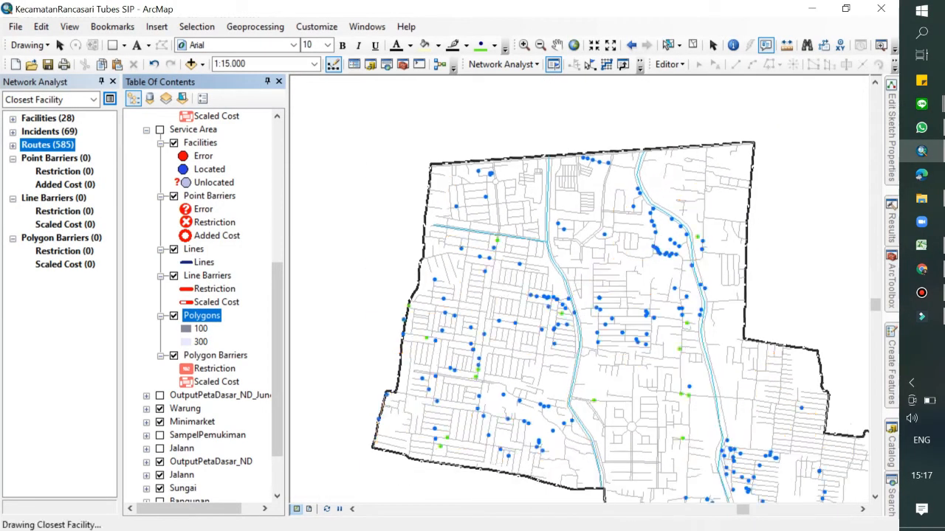
scroll(203, 306, up, 7)
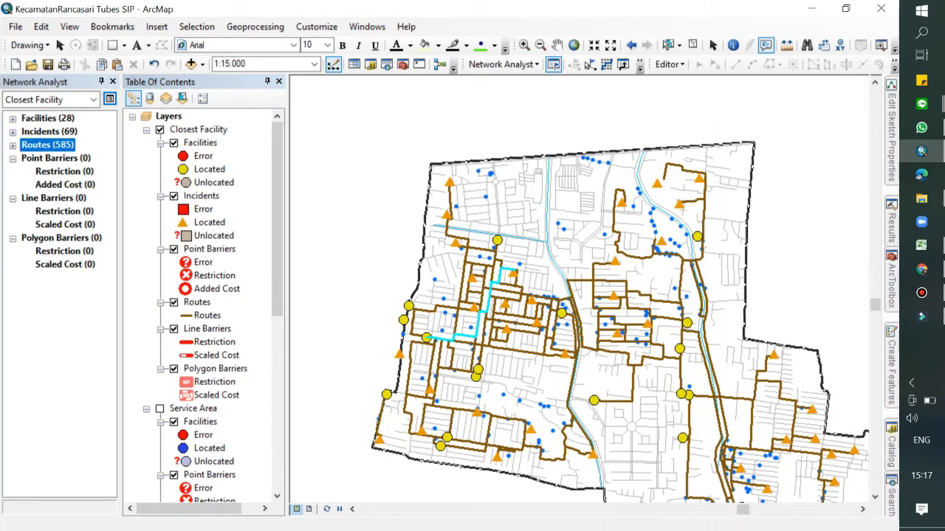
click(159, 129)
click(146, 129)
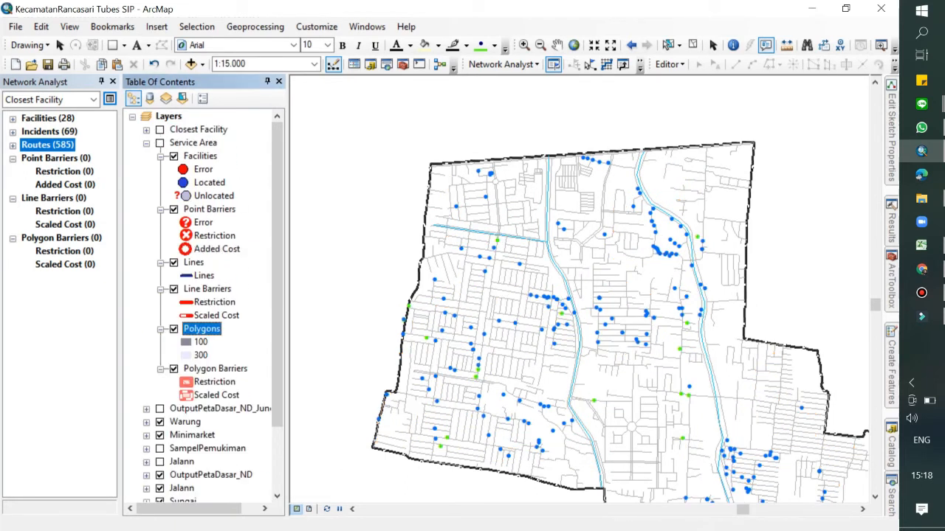
click(146, 142)
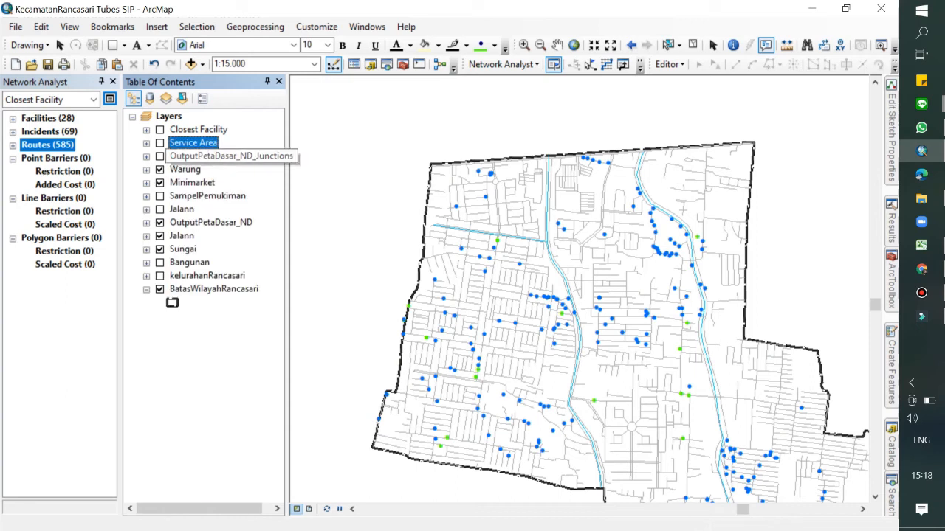
Create a new service area analysis layer from the road network dataset
click(502, 64)
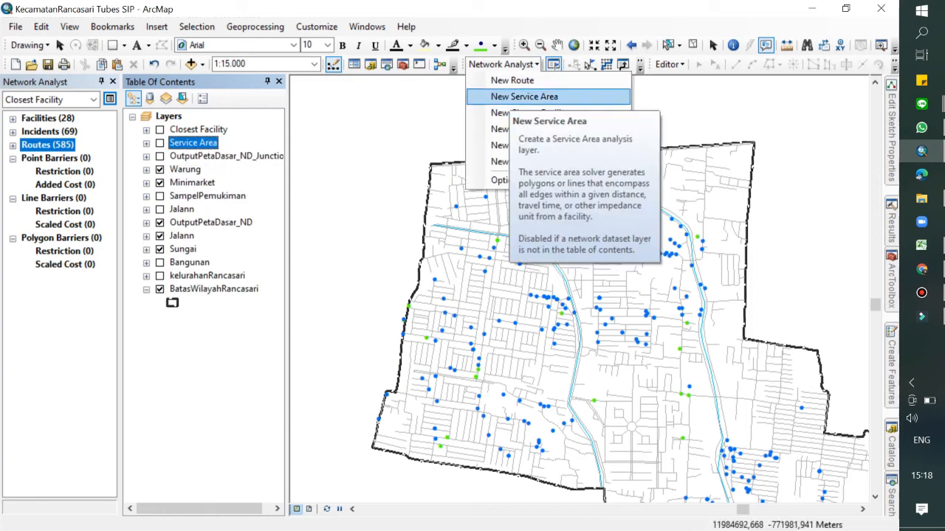
click(524, 96)
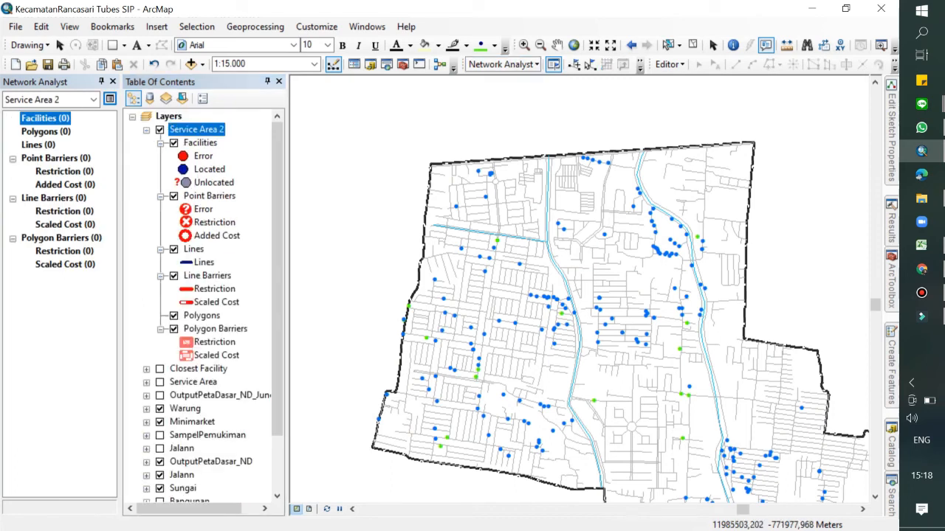
click(502, 65)
key(Escape)
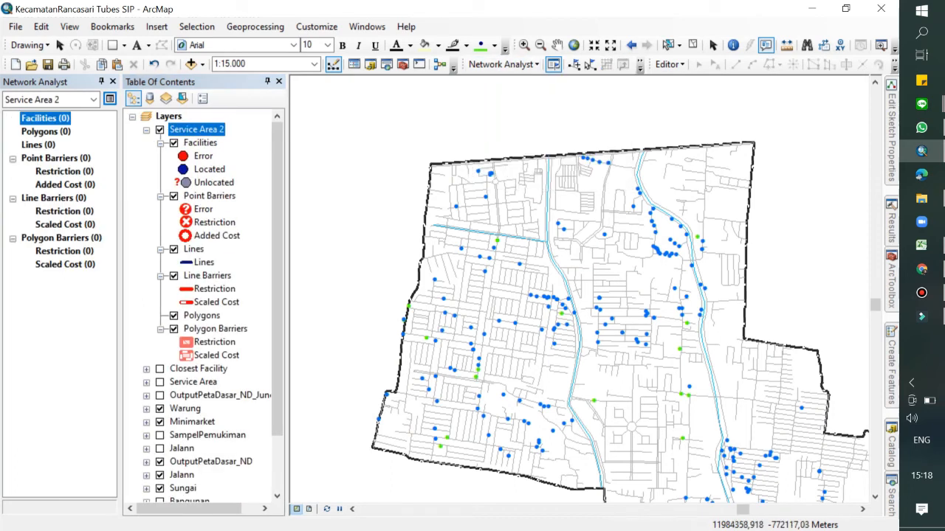
Load the Warung points as facilities of the new service area layer
right_click(47, 118)
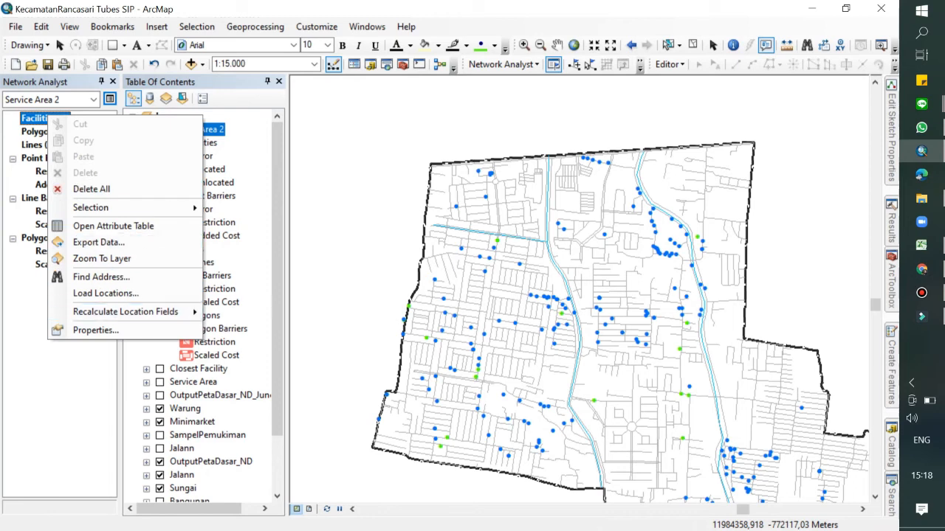
click(105, 293)
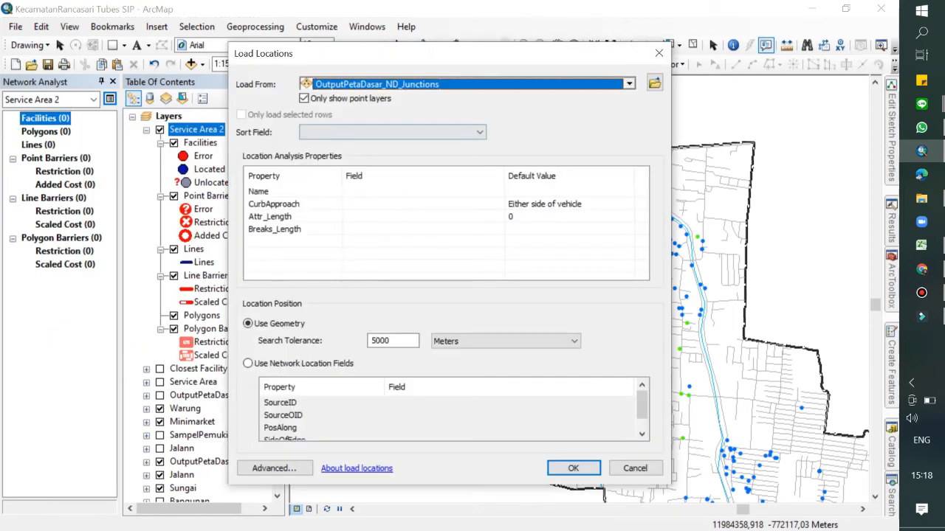
click(628, 84)
click(347, 232)
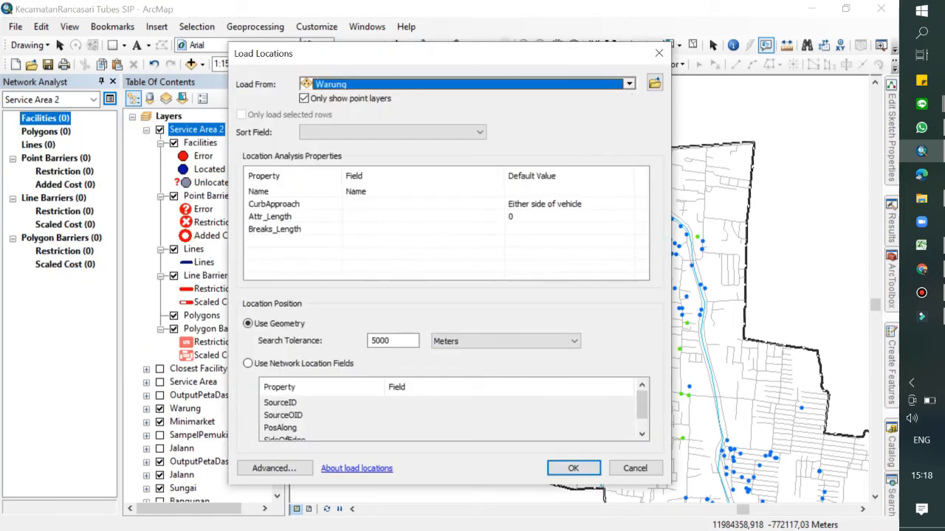
click(574, 468)
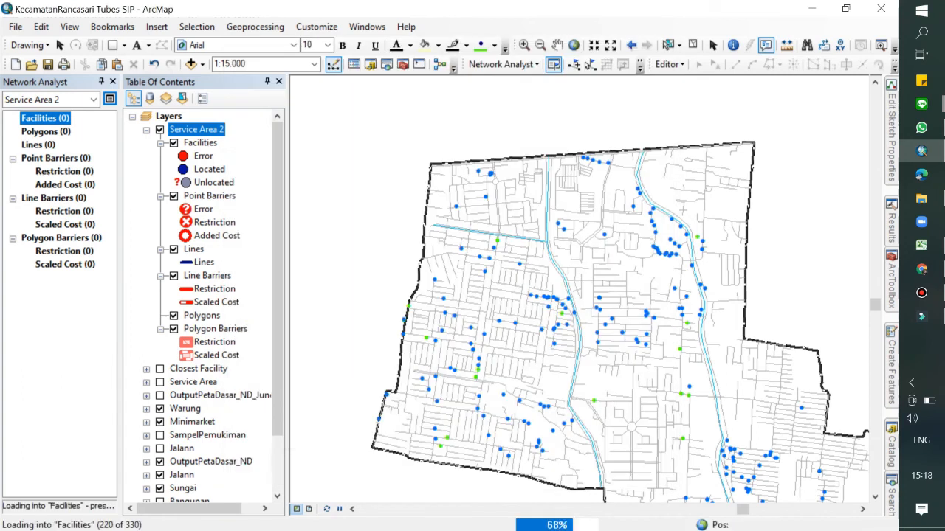
scroll(436, 216, up, 1)
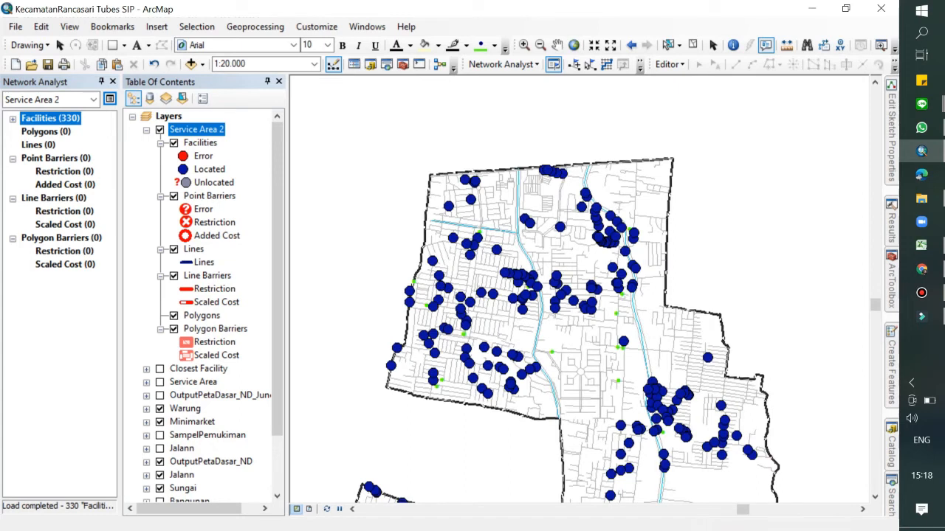
Configure the Service Area 2 layer to merge polygons by break value, with default breaks of 50 and 300 meters
right_click(198, 130)
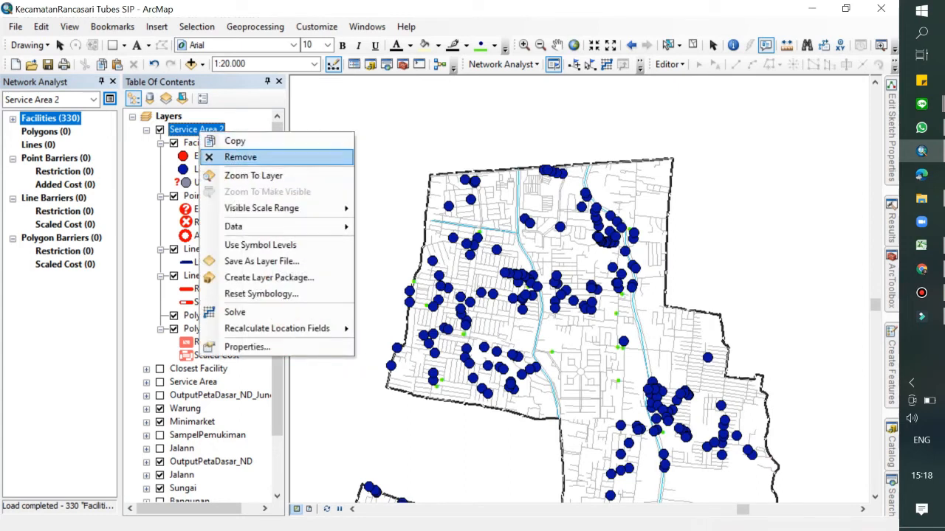
click(247, 347)
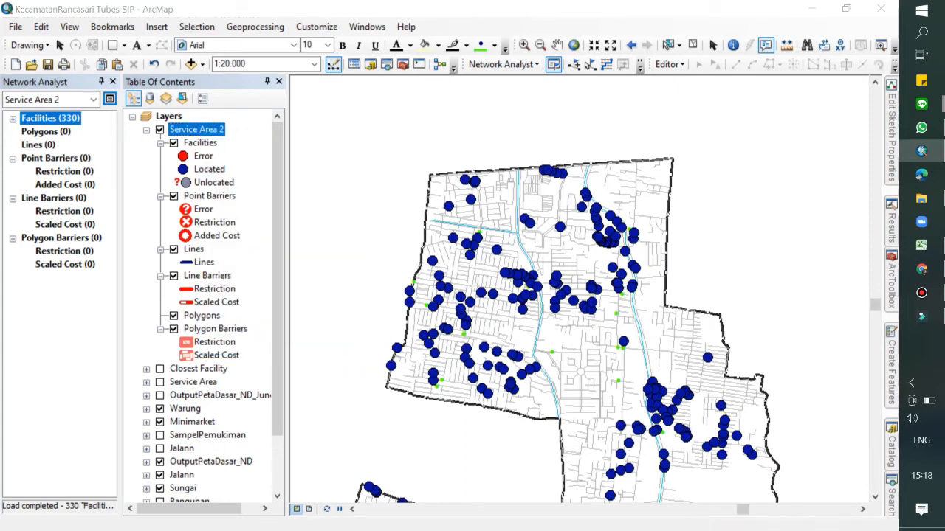
click(398, 223)
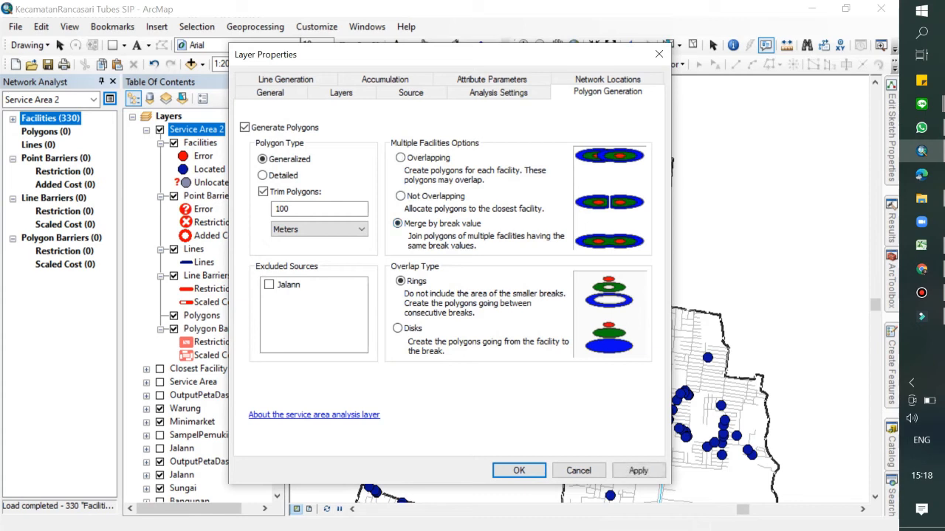
click(498, 92)
key(Tab)
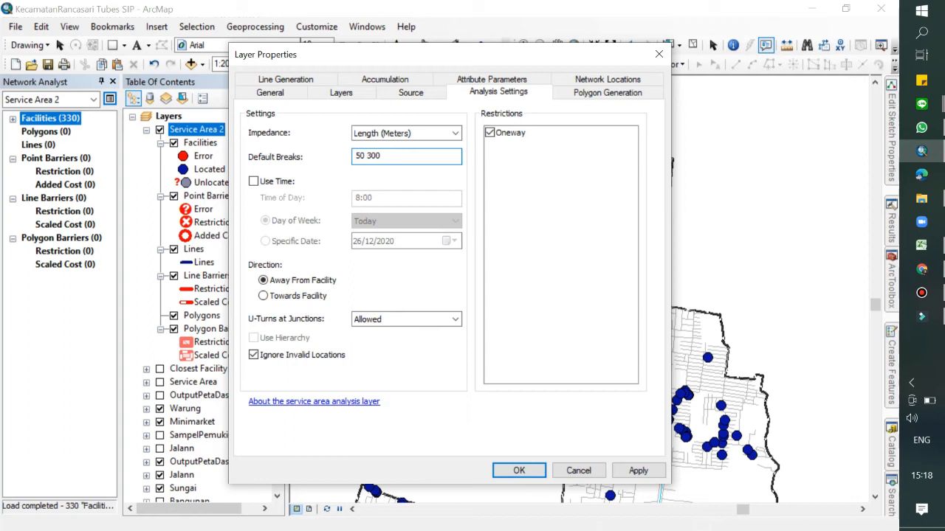
key(Return)
Solve the Warung service area analysis and bring the whole district into view
click(606, 64)
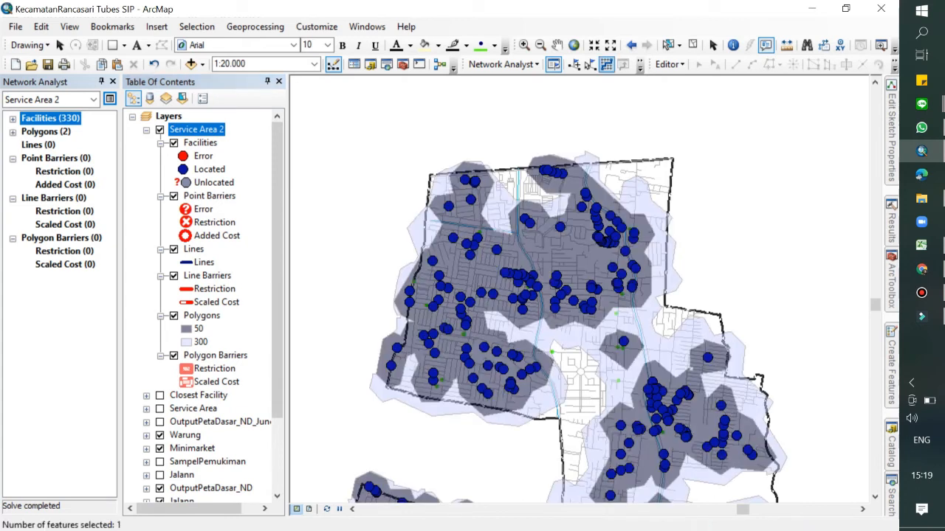
scroll(580, 273, down, 2)
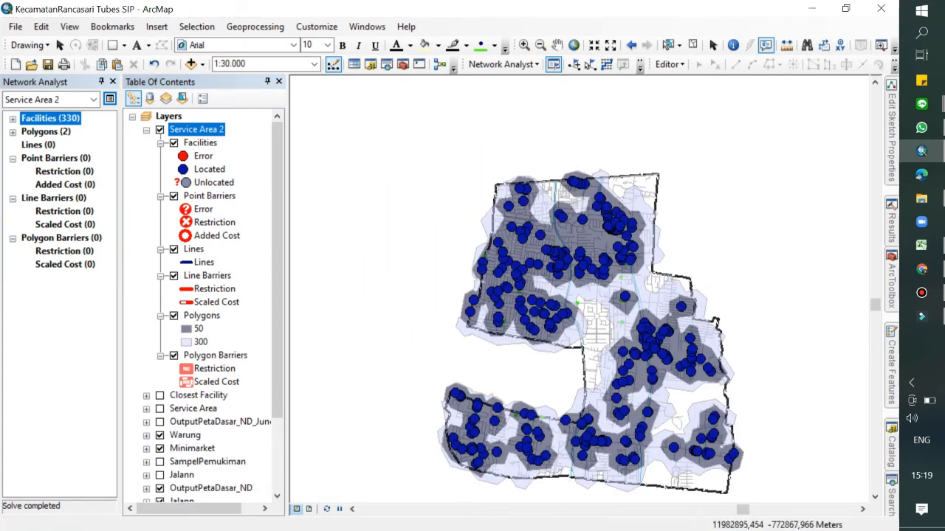
drag(628, 318, 570, 282)
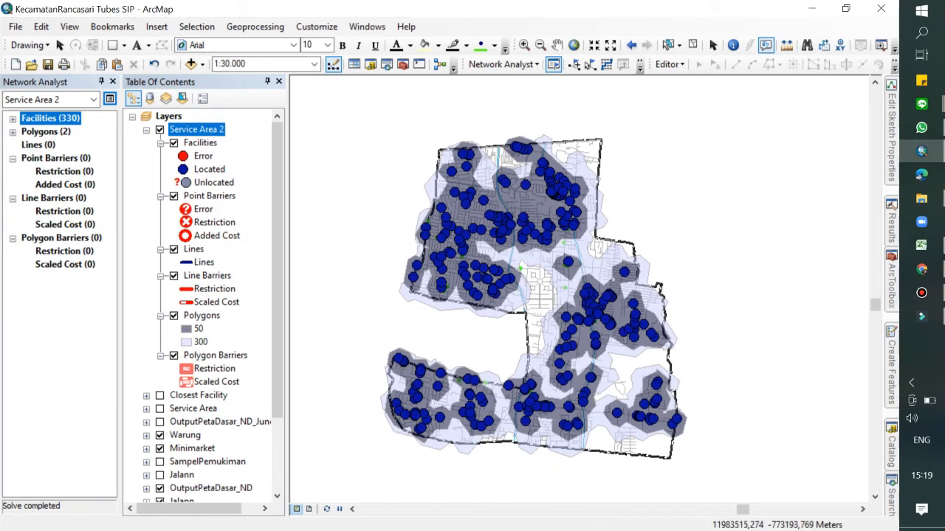
Set the outline width of the 50 and 300 break symbols in the service area polygons to 0
double_click(201, 316)
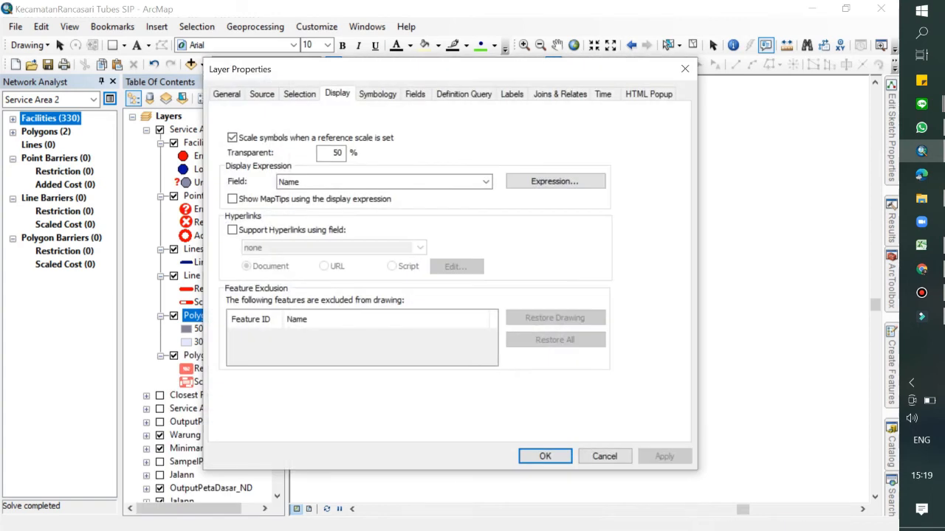
click(377, 94)
right_click(381, 201)
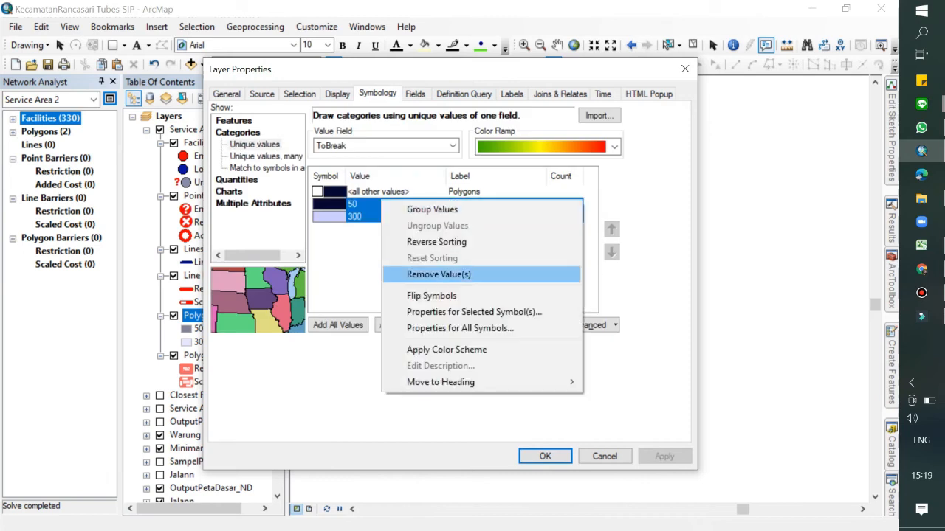
click(435, 345)
click(582, 255)
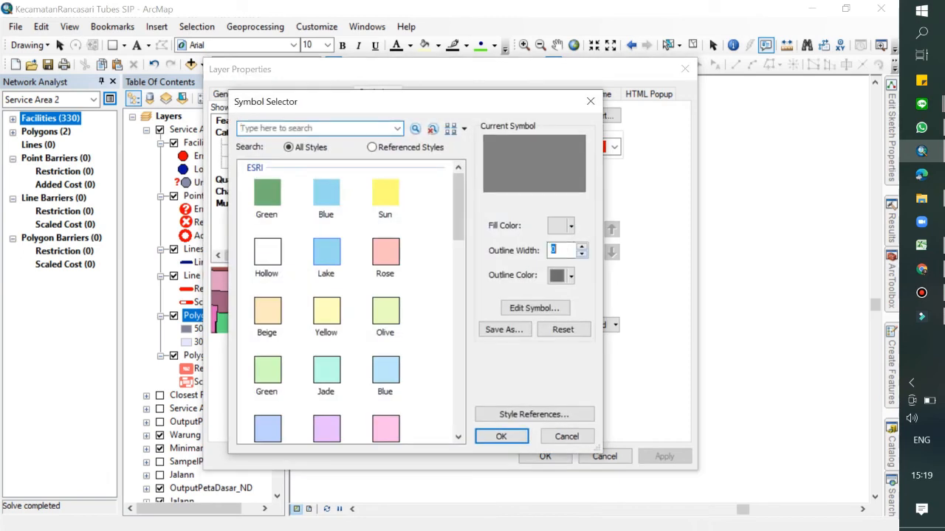
click(501, 436)
click(472, 267)
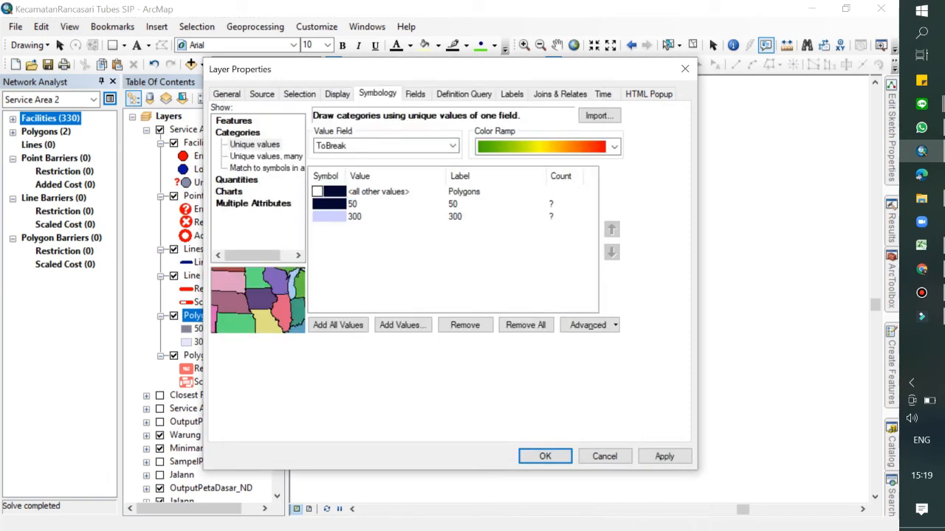
Fill the 50 break polygons with grey and the 300 break polygons with light purple, and apply the symbology
double_click(329, 203)
click(570, 225)
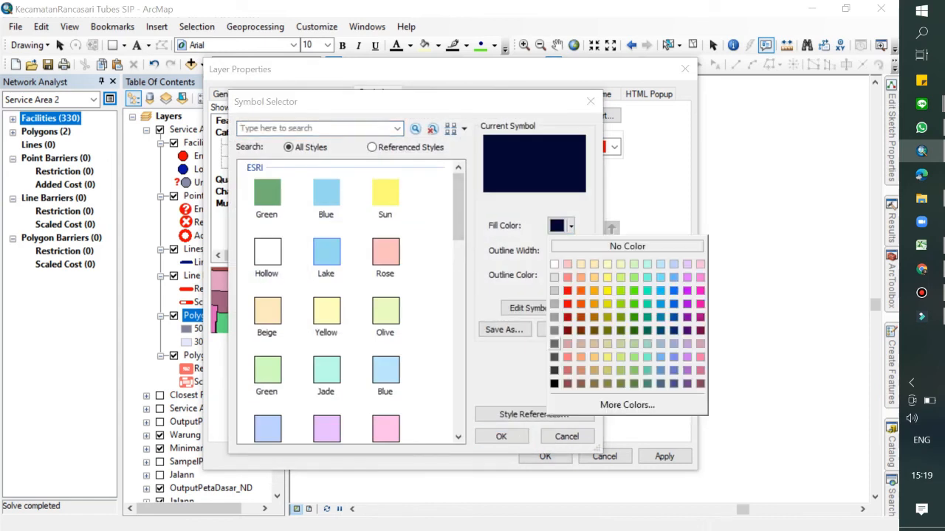
click(553, 343)
click(501, 436)
double_click(328, 216)
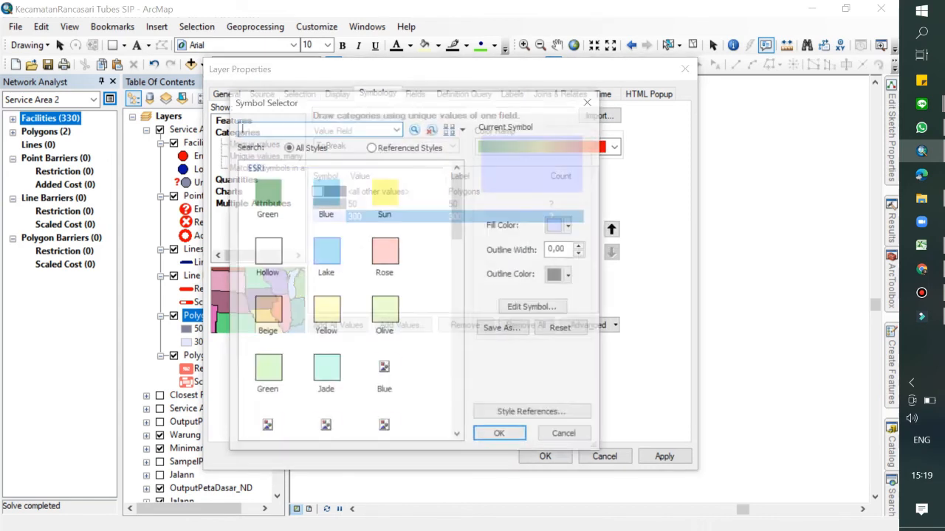
click(571, 225)
click(686, 277)
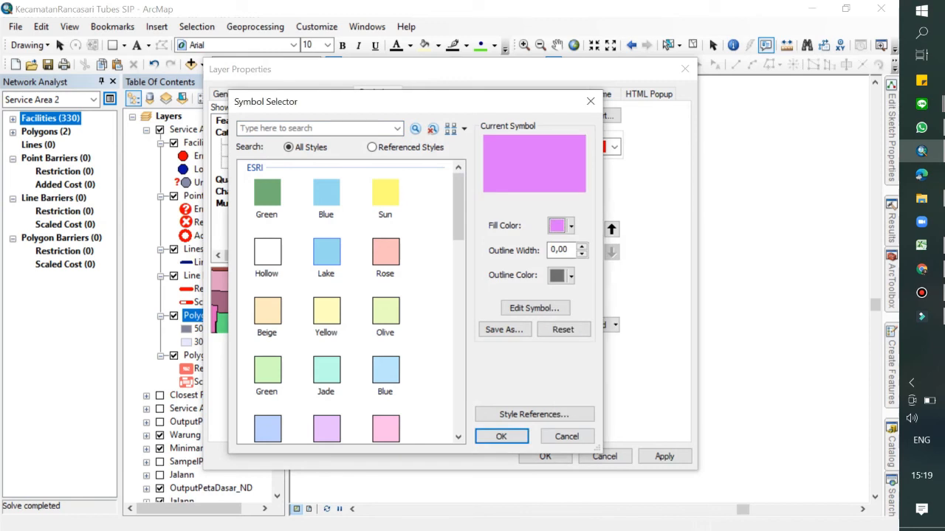
click(501, 436)
click(544, 456)
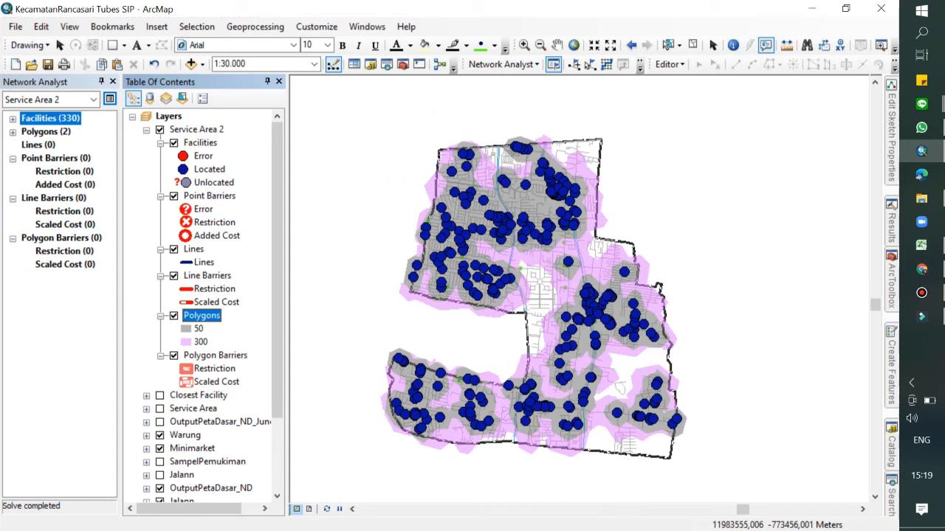
Collapse the Service Area 2 legend and create a new closest facility analysis layer
click(146, 130)
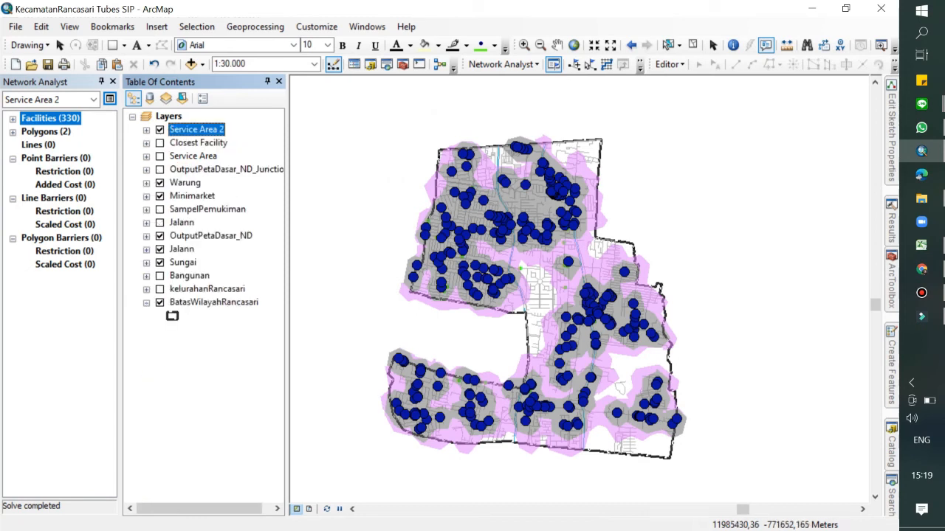
click(504, 65)
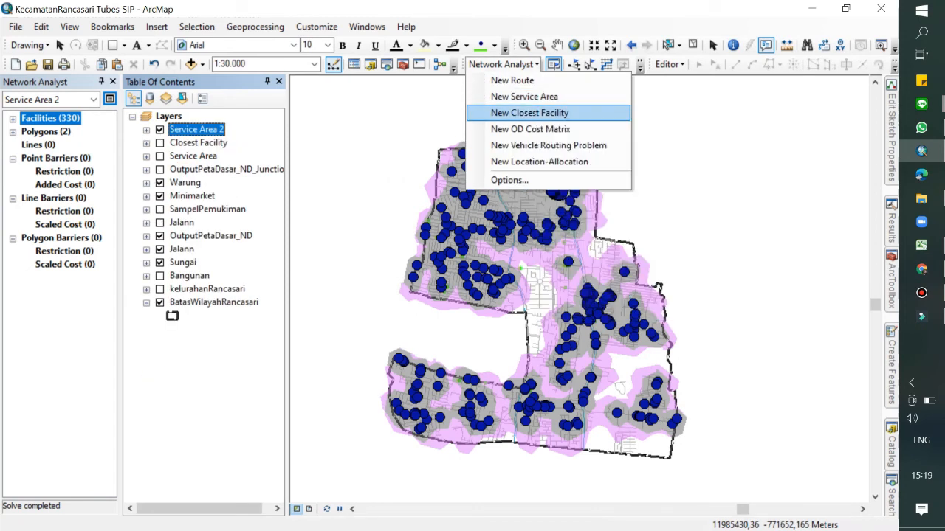
click(529, 113)
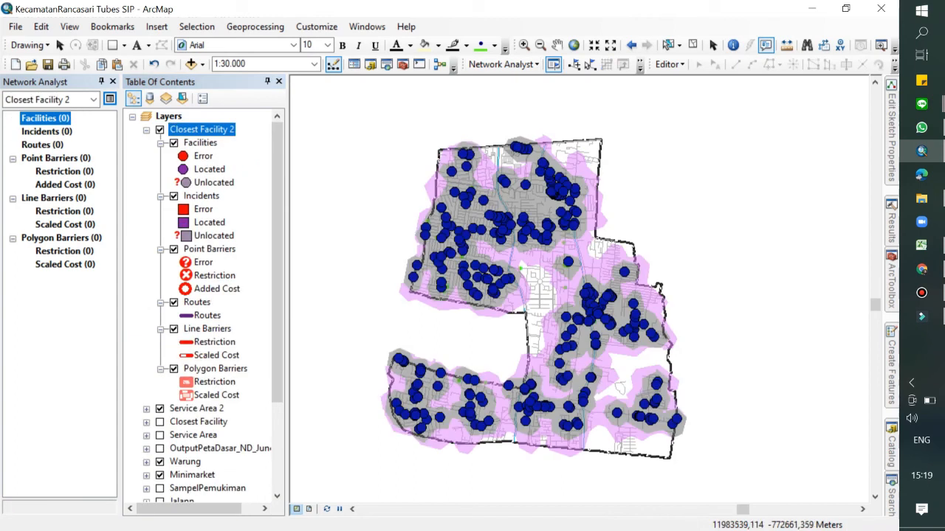
Load the Warung points as facilities of the new closest facility layer and turn the Service Area 2 layer back on
right_click(52, 118)
click(111, 296)
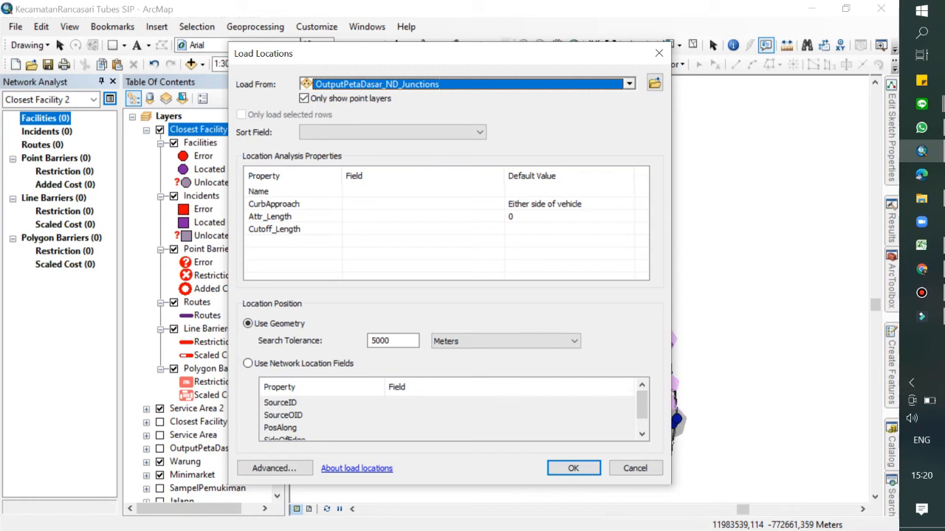
click(376, 84)
scroll(383, 218, down, 1)
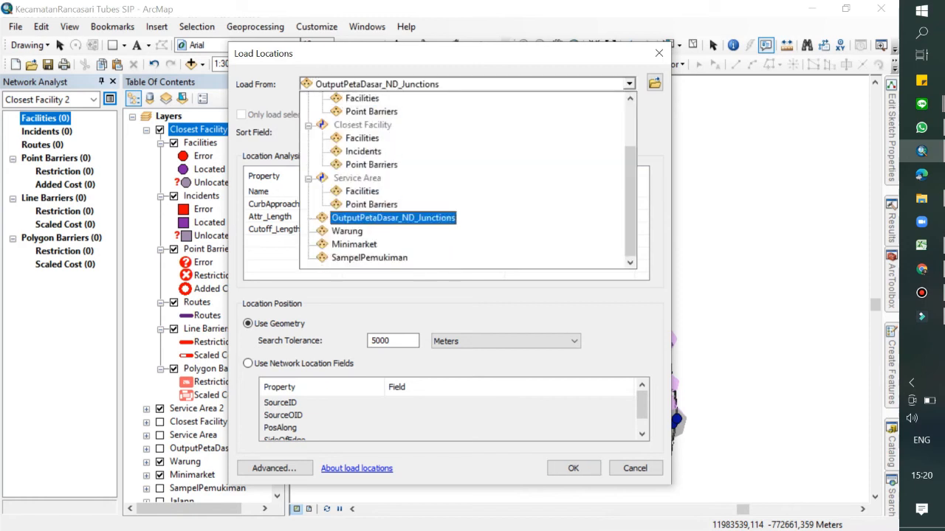
click(347, 231)
key(Return)
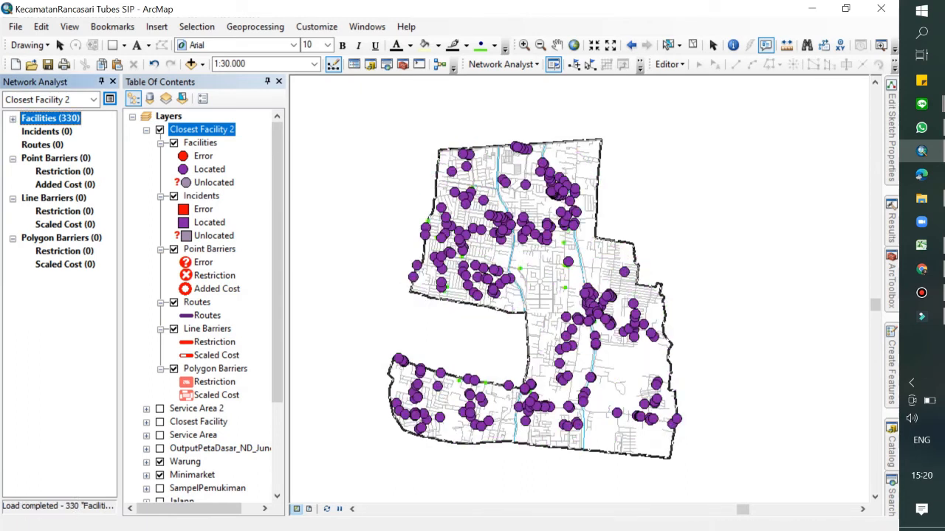
click(160, 408)
Load the SampelPemukiman points as incidents of the new closest facility layer
right_click(41, 132)
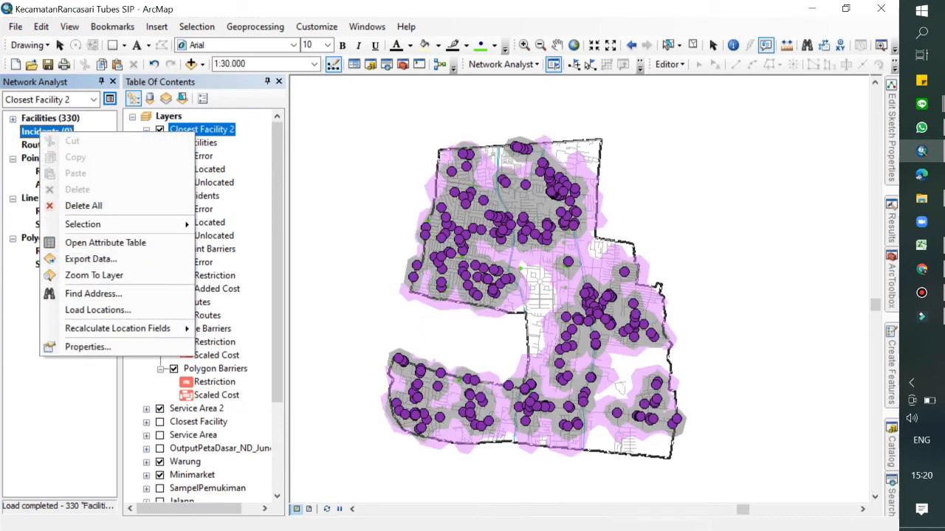
click(98, 310)
click(376, 84)
scroll(363, 231, down, 1)
click(369, 258)
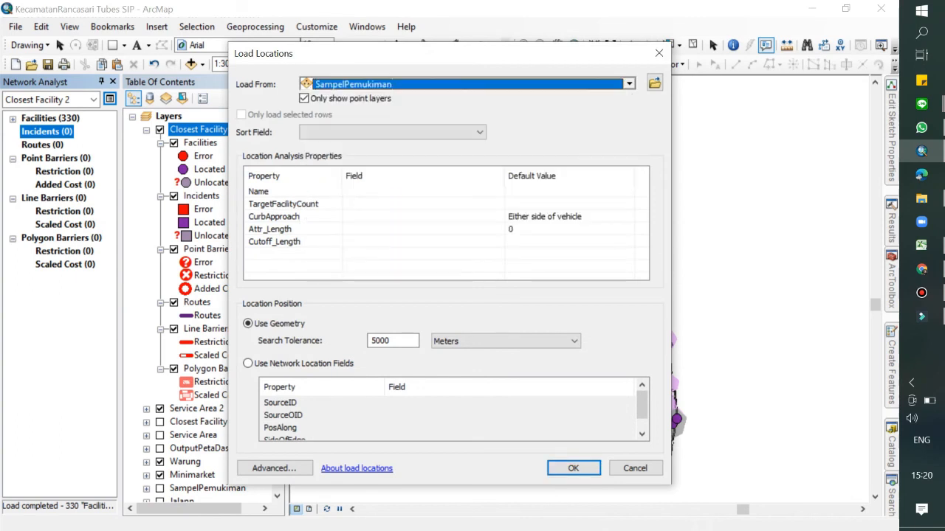
click(573, 468)
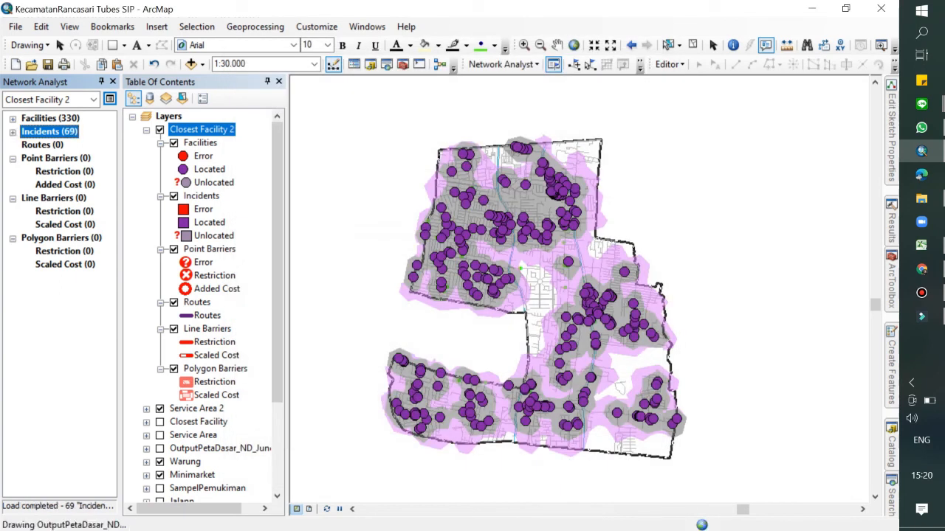
Set the Closest Facility 2 analysis to find 13 facilities per incident and solve the routes
right_click(209, 130)
click(258, 345)
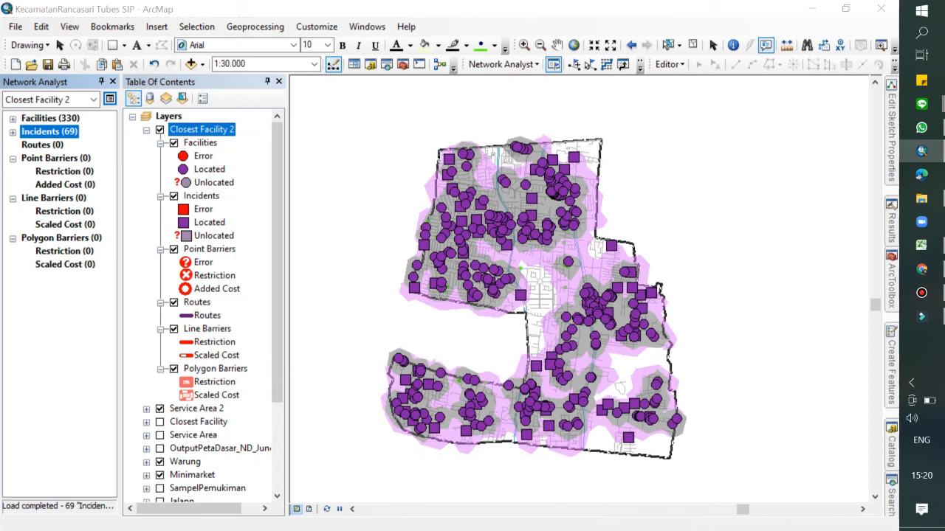
click(370, 67)
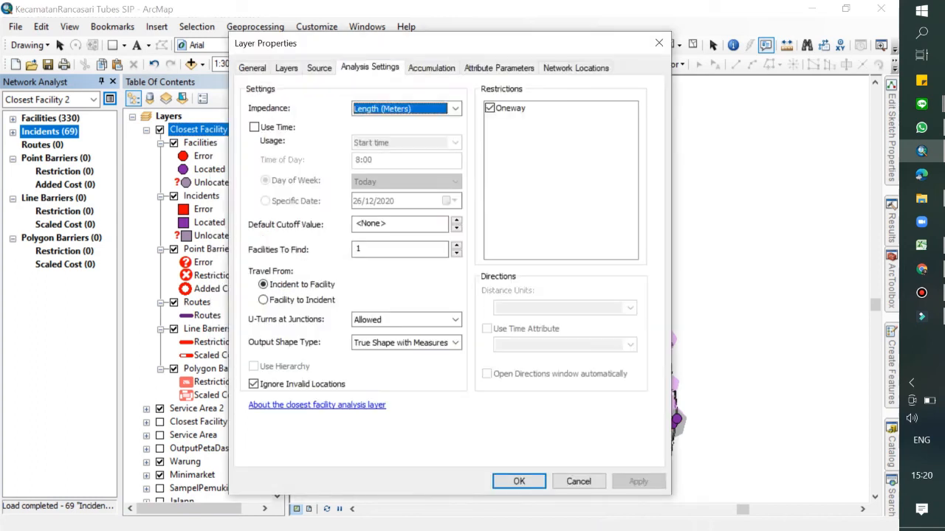
click(358, 249)
double_click(456, 244)
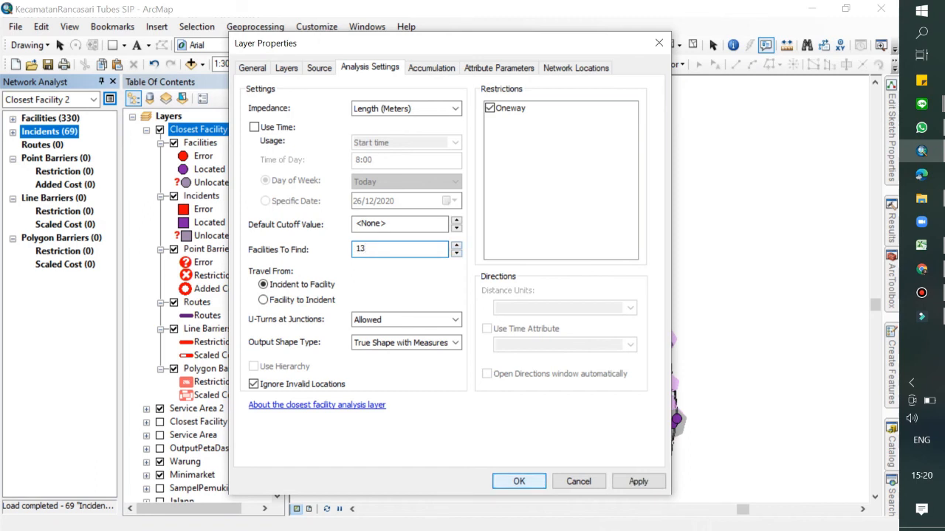
click(519, 481)
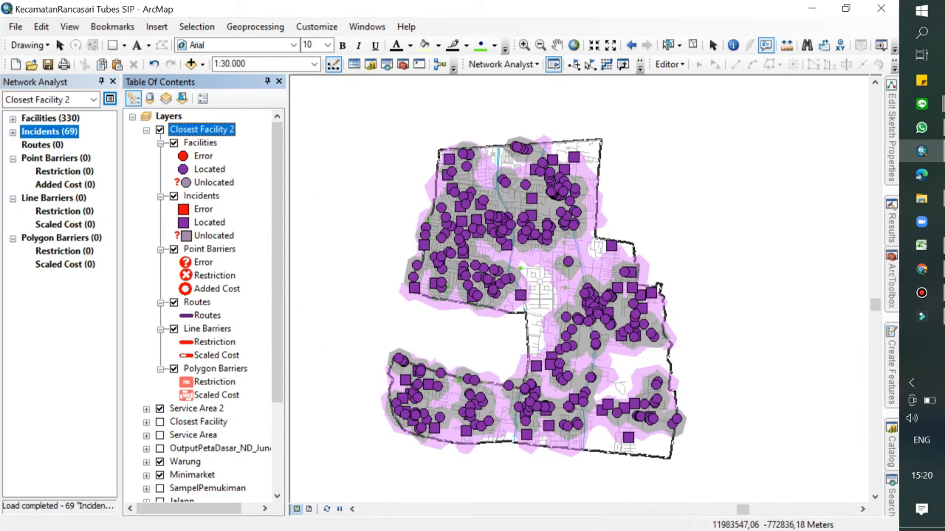
click(622, 65)
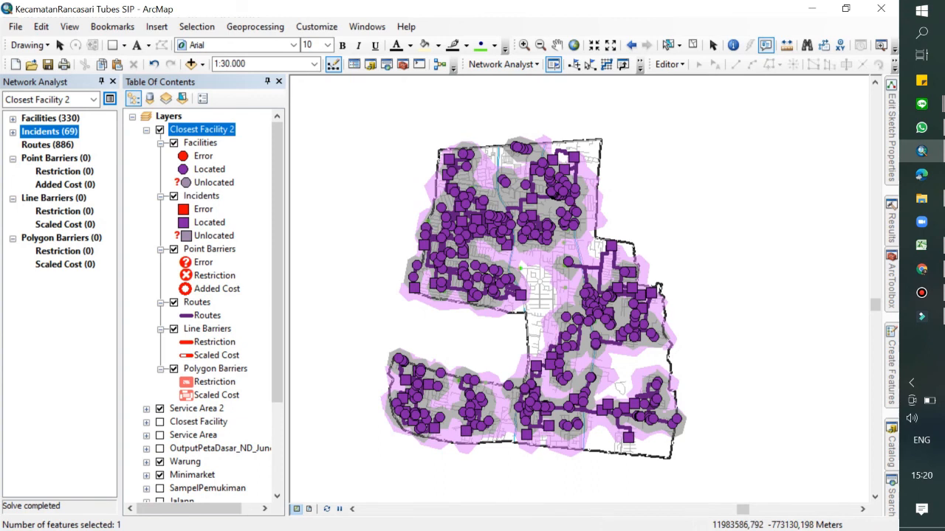
Change the symbol of the located incidents in Closest Facility 2 to an orange Triangle 1
click(184, 222)
click(384, 200)
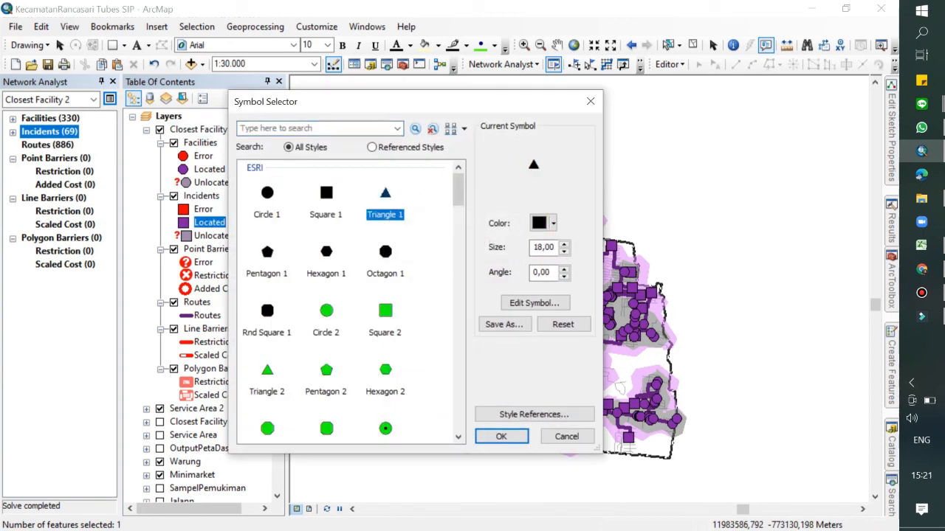
click(553, 223)
click(576, 287)
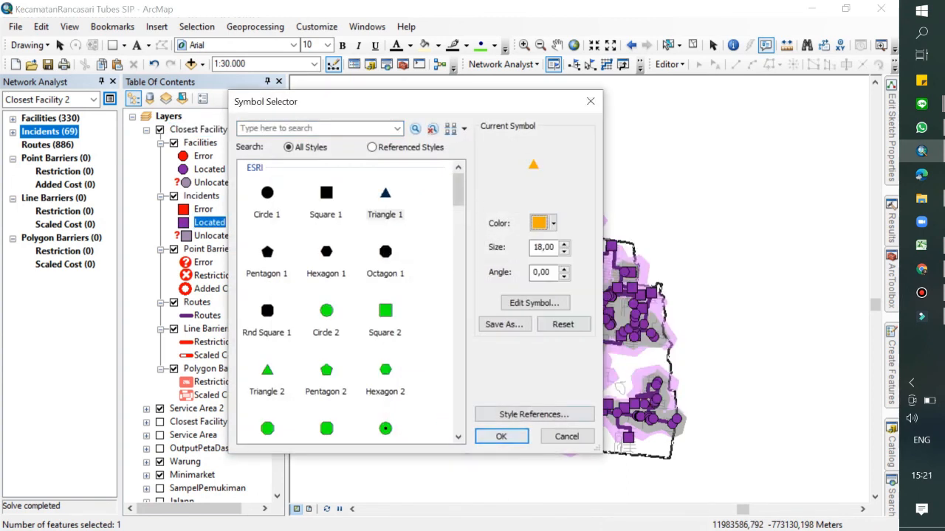
click(502, 437)
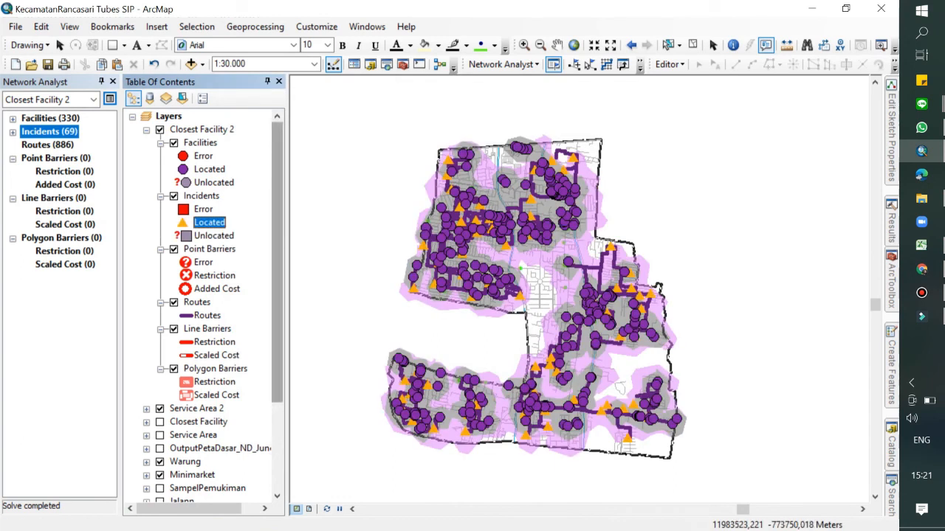
Reduce the width of the Closest Facility 2 Routes symbol to a thin line
click(187, 316)
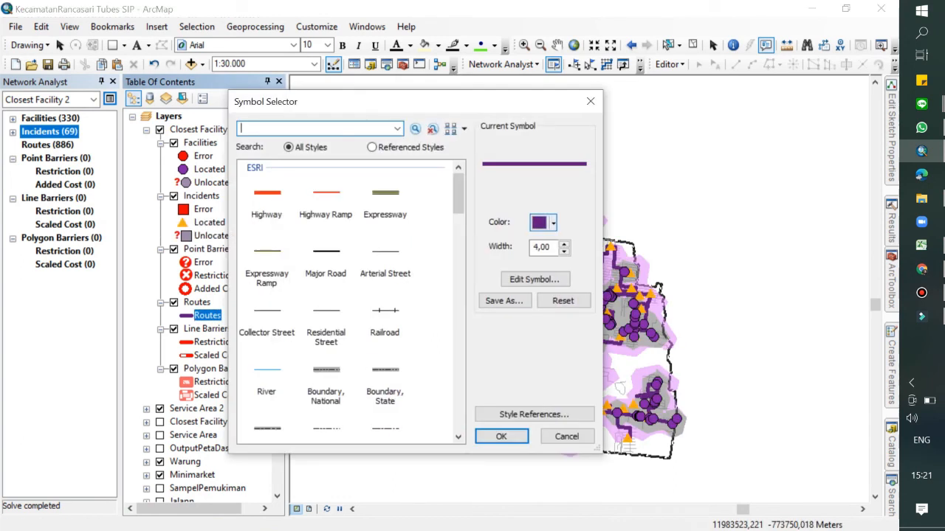
click(564, 251)
click(564, 252)
click(564, 252)
click(501, 436)
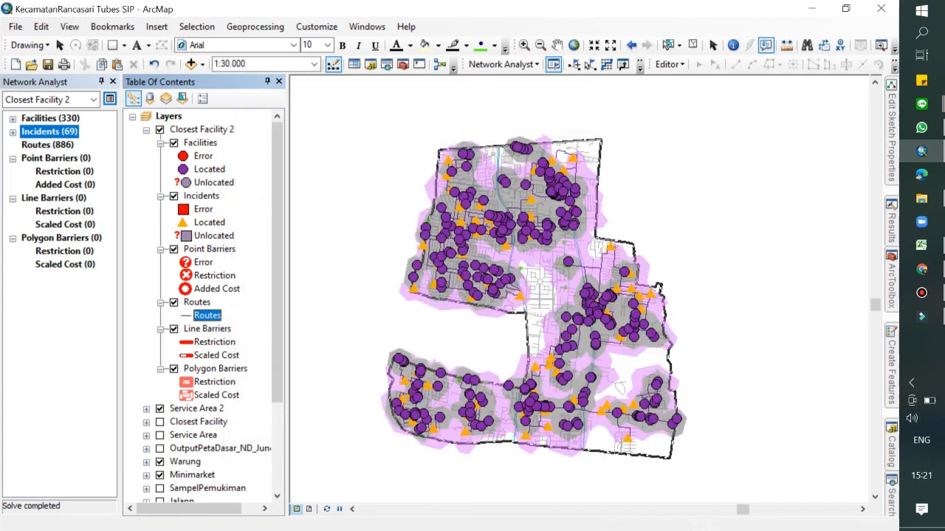
Inspect the solved warung routes on the map and collapse the Closest Facility 2 legend
scroll(574, 280, up, 5)
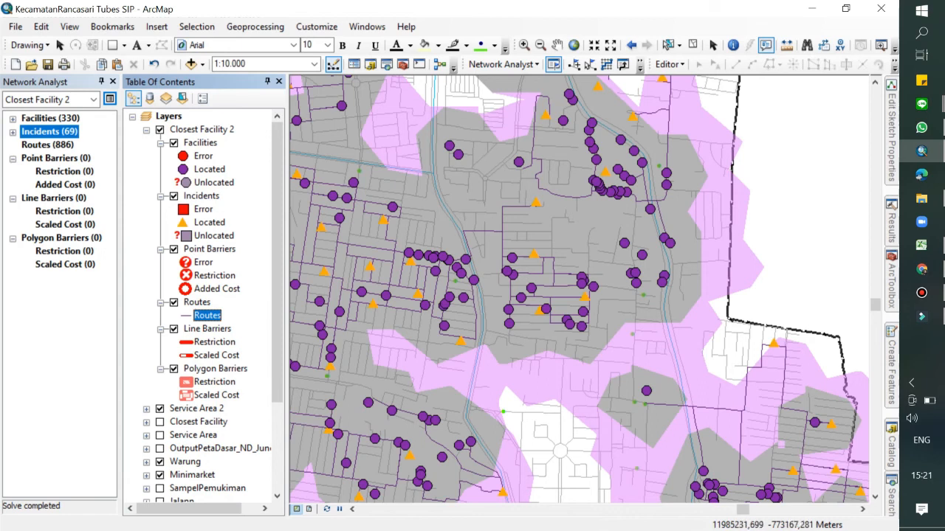
scroll(583, 276, down, 2)
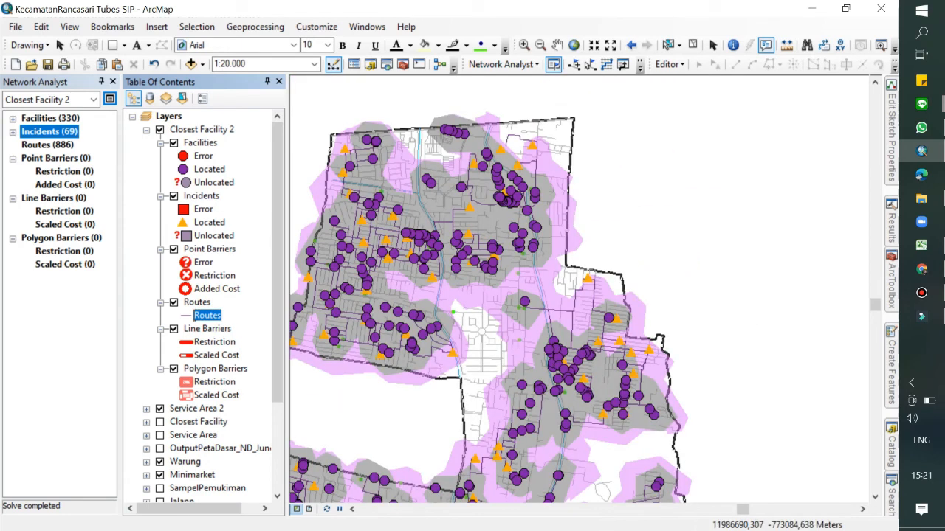
scroll(561, 310, down, 1)
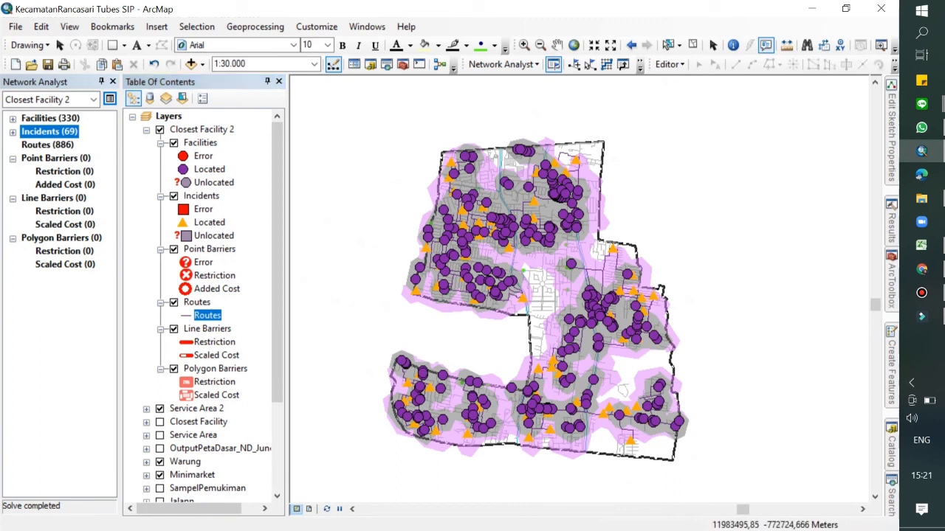
click(146, 130)
scroll(500, 233, up, 2)
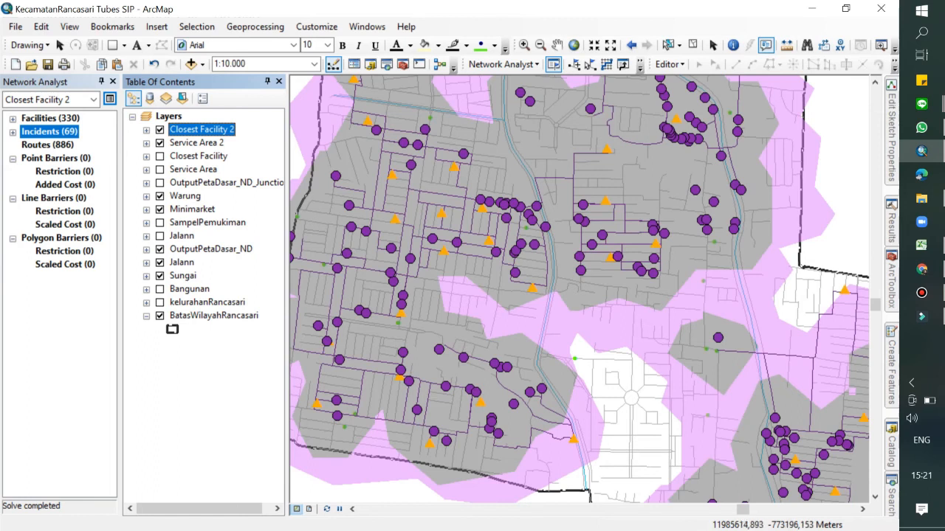